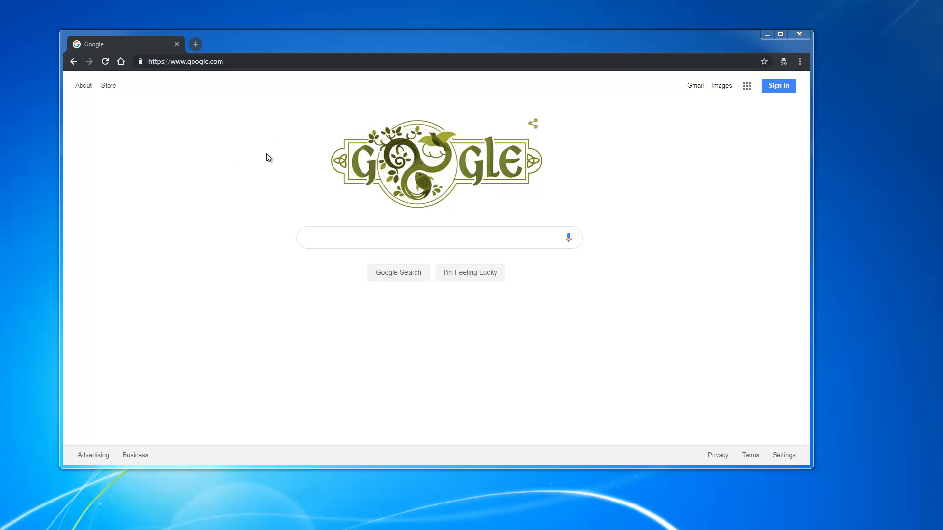
Step: Search Google for 'download java' and download the 64-bit Java installer (jre-8u201) from java.com
left_click(320, 241)
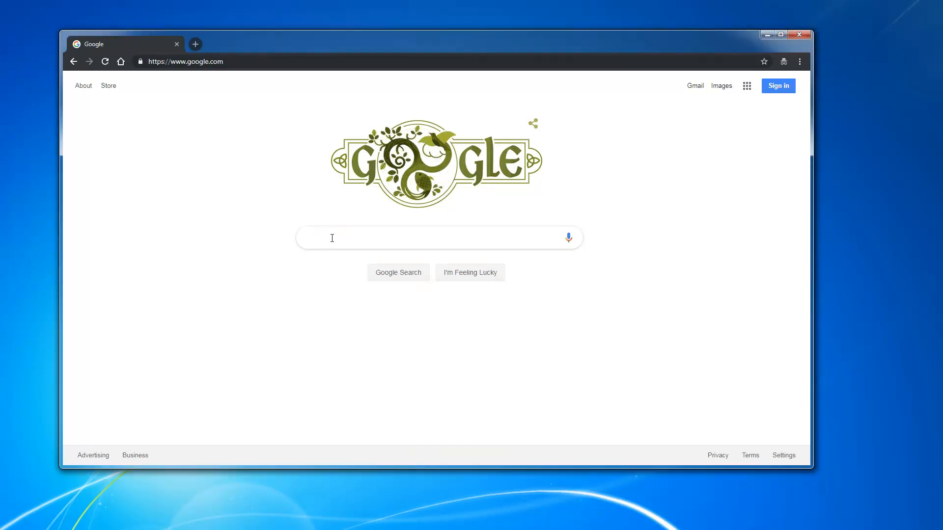
type("dow")
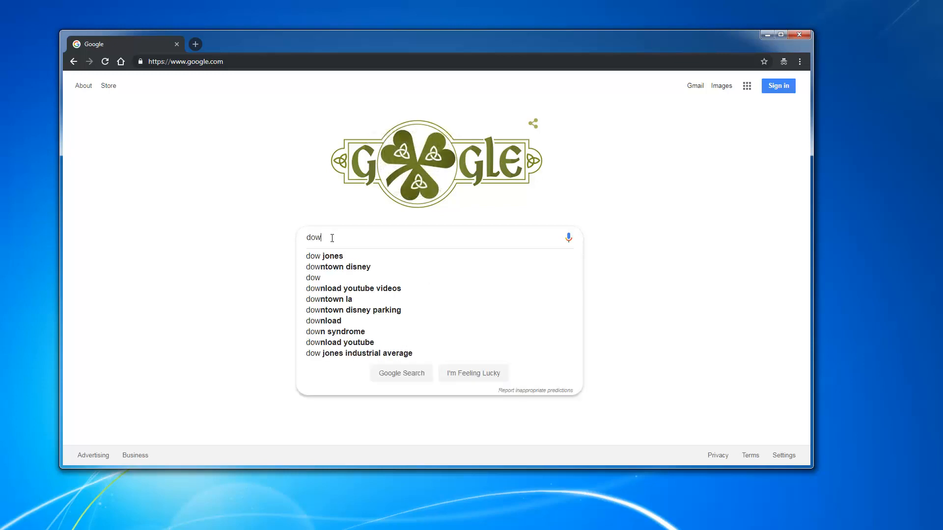
type("nload java")
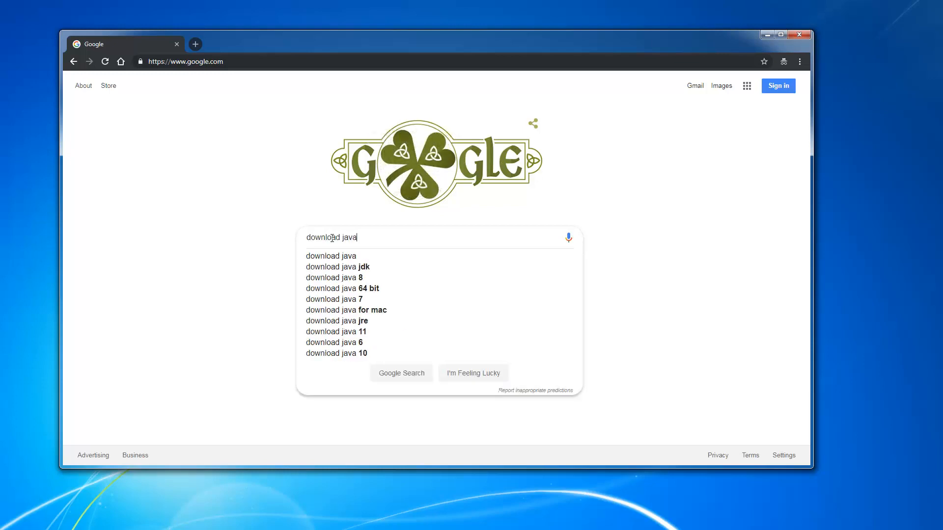
key("Return")
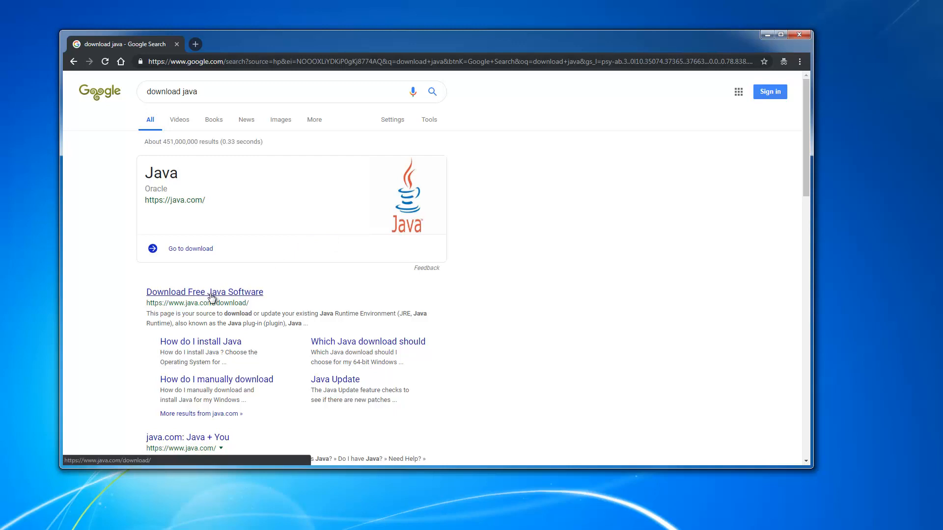
left_click(211, 293)
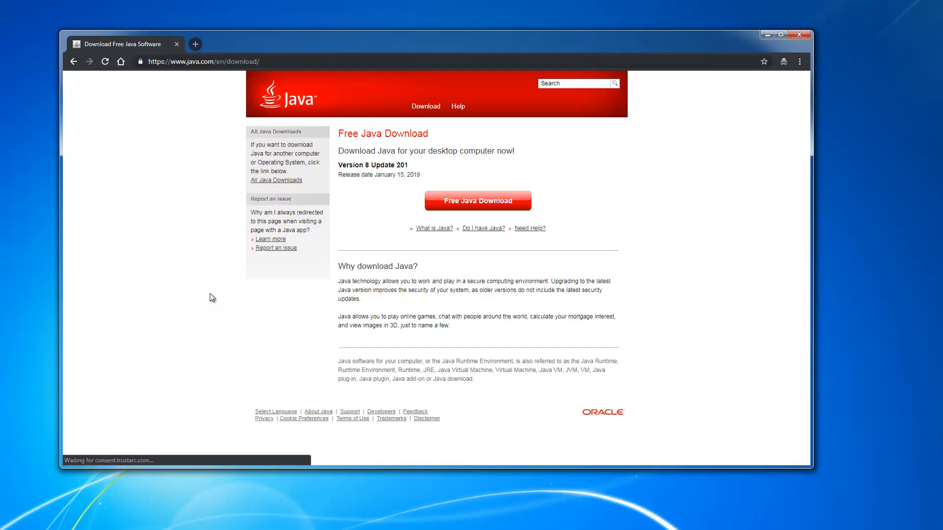
left_click(478, 206)
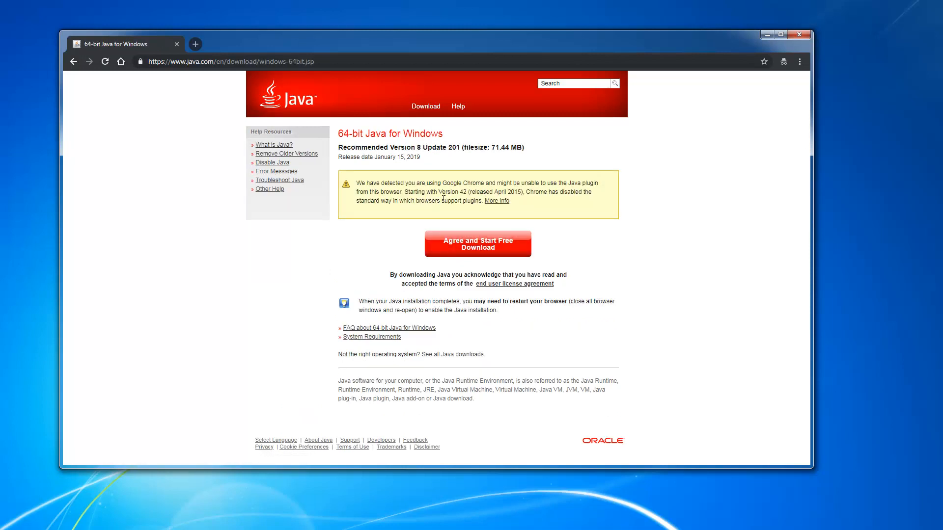
left_click(480, 246)
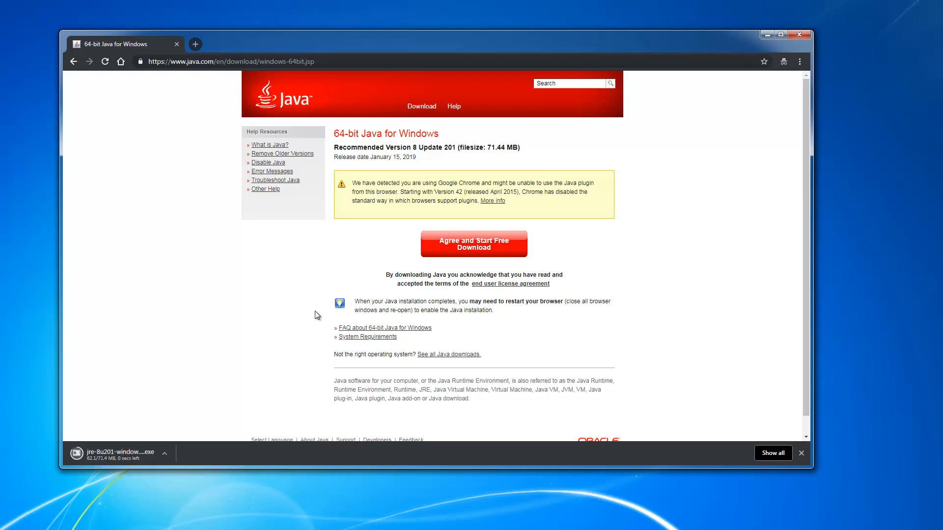
Step: Run the downloaded jre-8u201 installer and start installing Java
left_click(125, 459)
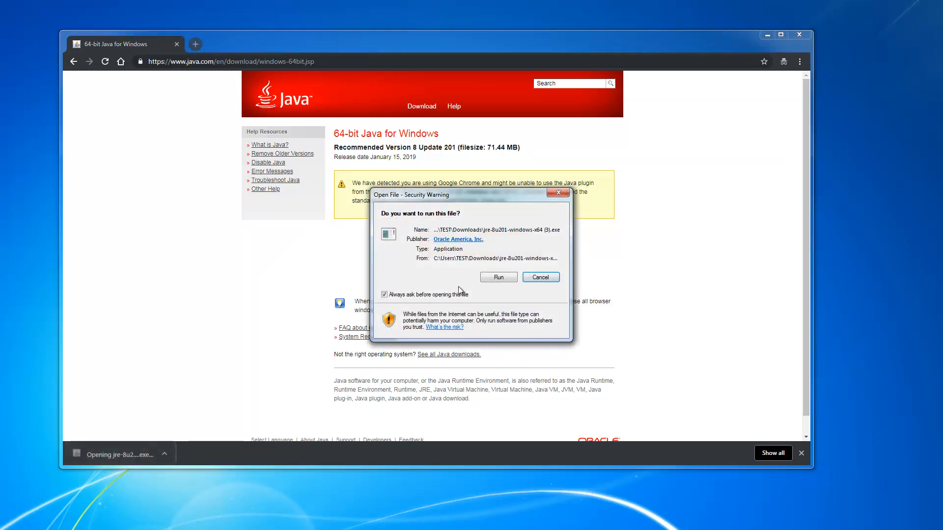
left_click(497, 278)
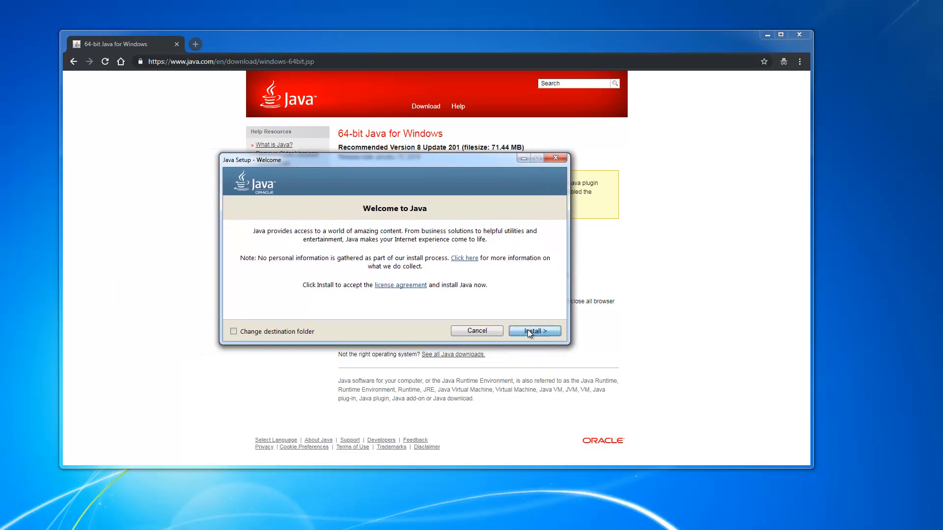
left_click(529, 332)
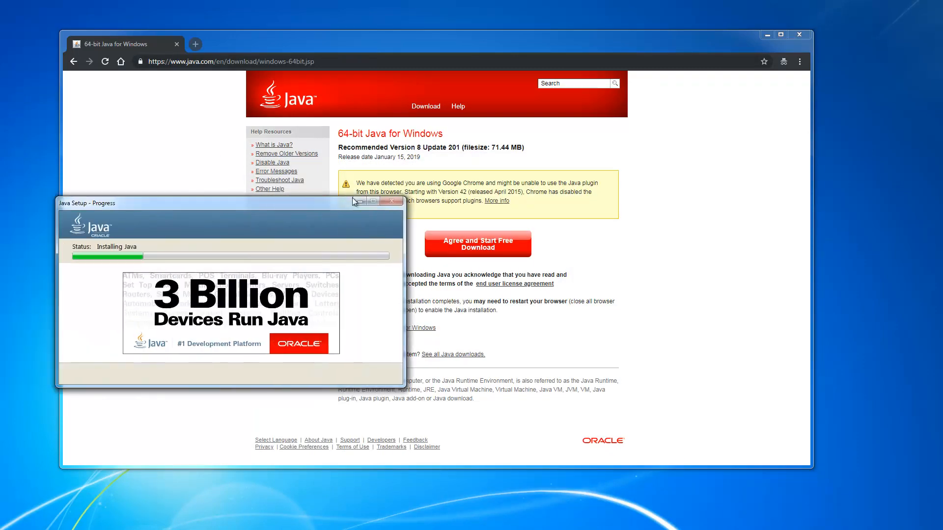
left_click_drag(269, 205, 421, 184)
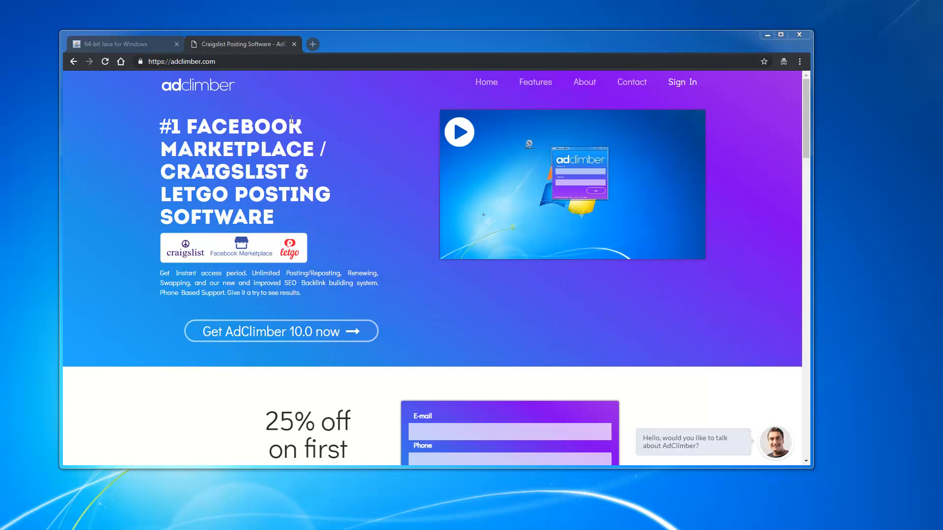
Step: Sign in to the AdClimber website with the account user name and password
left_click(679, 83)
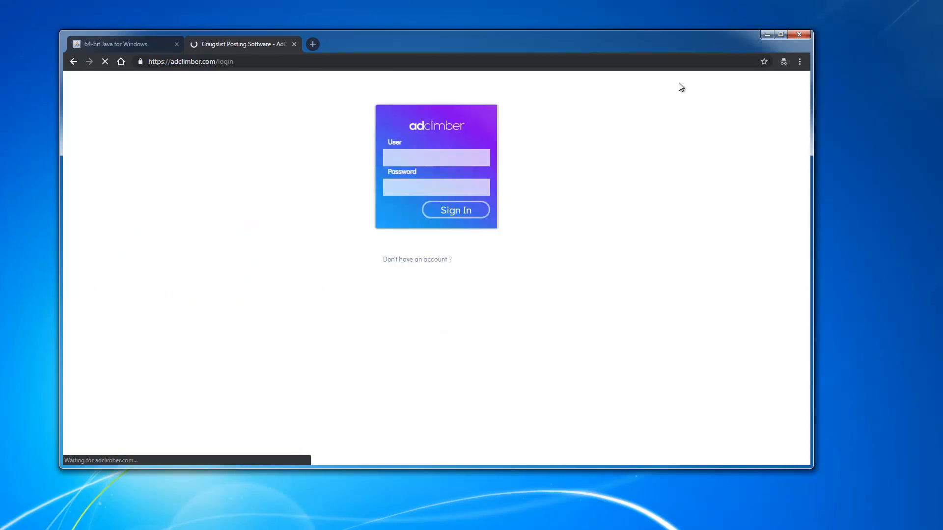
left_click(454, 159)
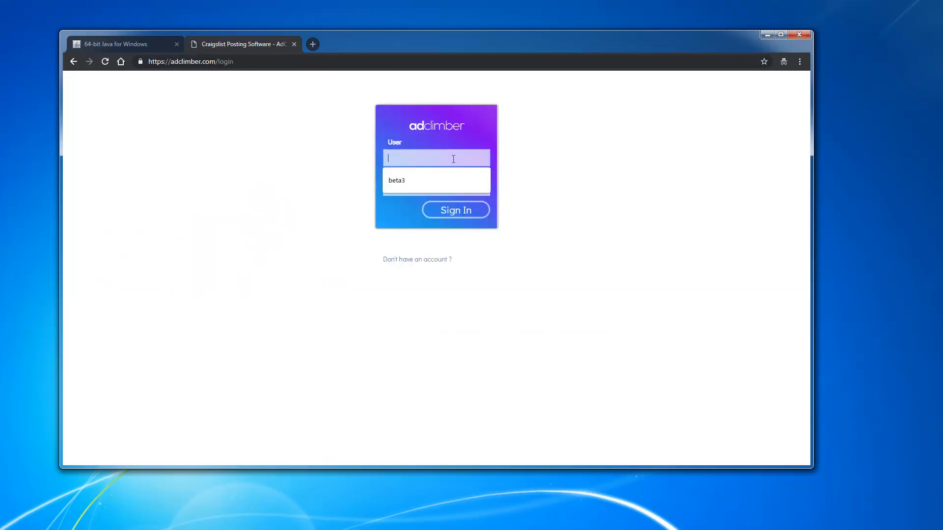
type("beta3")
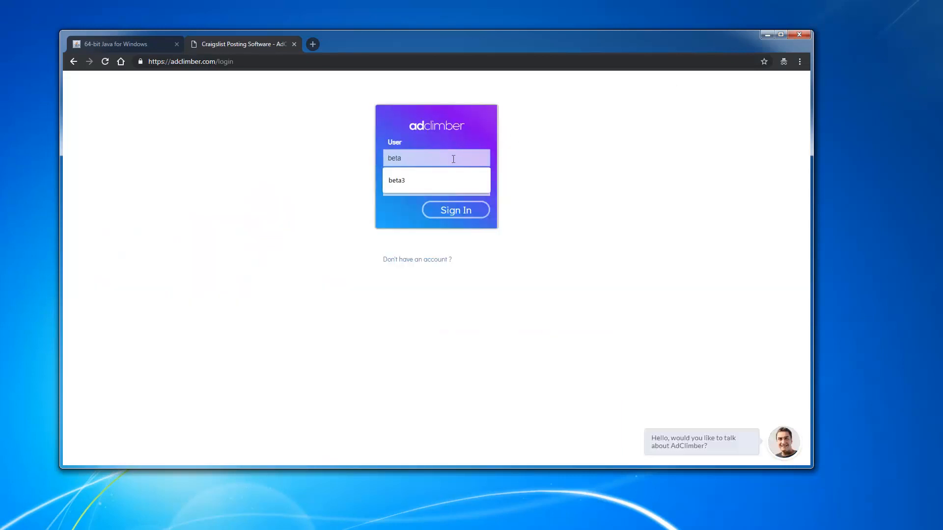
key("Tab")
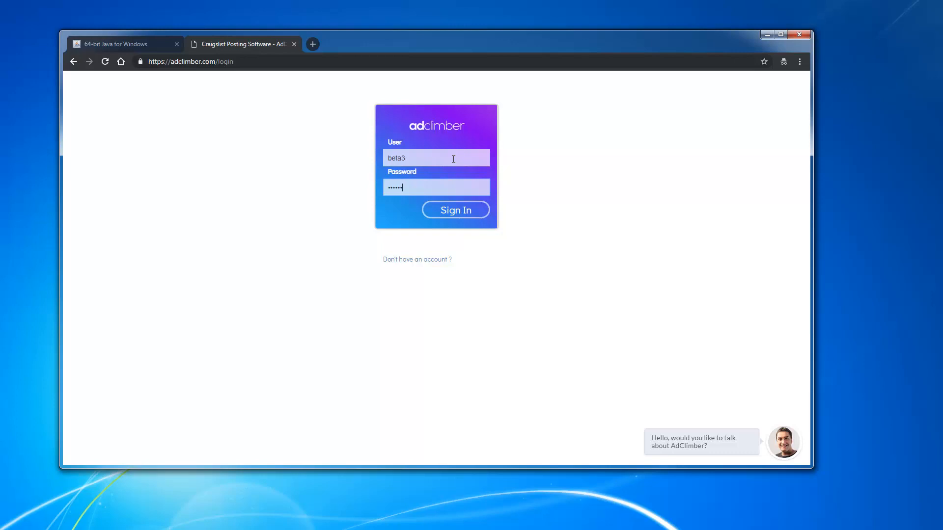
key("Return")
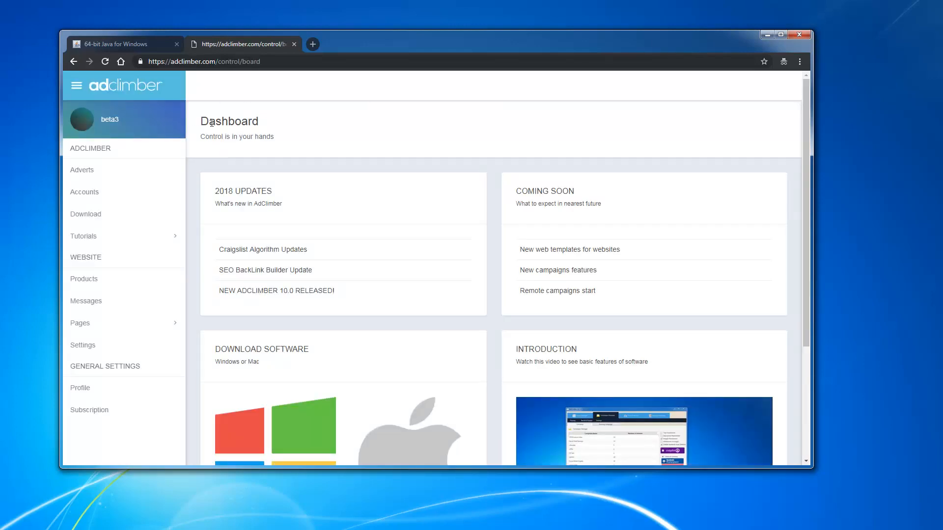
Step: Scroll the dashboard down to the Download Software section for Windows and Mac
scroll(279, 157, "down", 2)
scroll(279, 158, "down", 1)
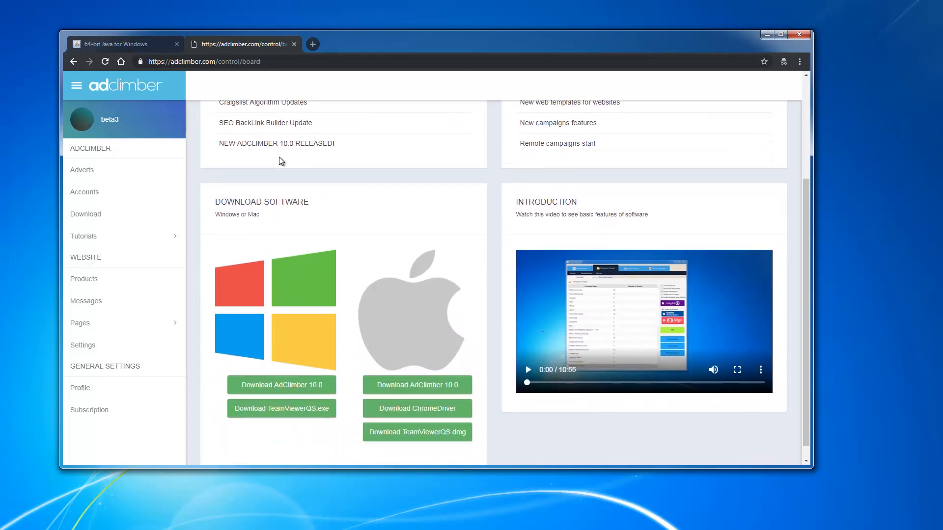
left_click_drag(305, 203, 262, 225)
scroll(263, 226, "down", 1)
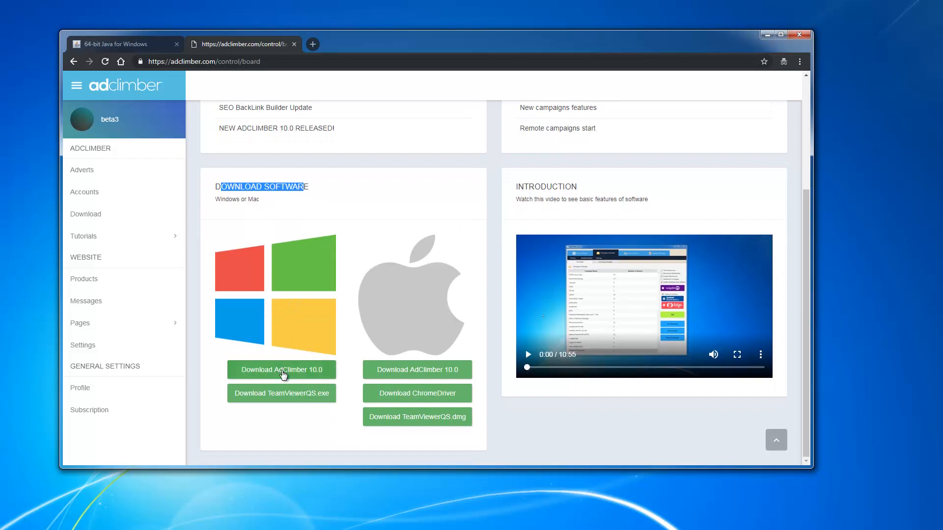
Step: Download the AdClimber 10.0 Windows installer and run it
left_click(283, 375)
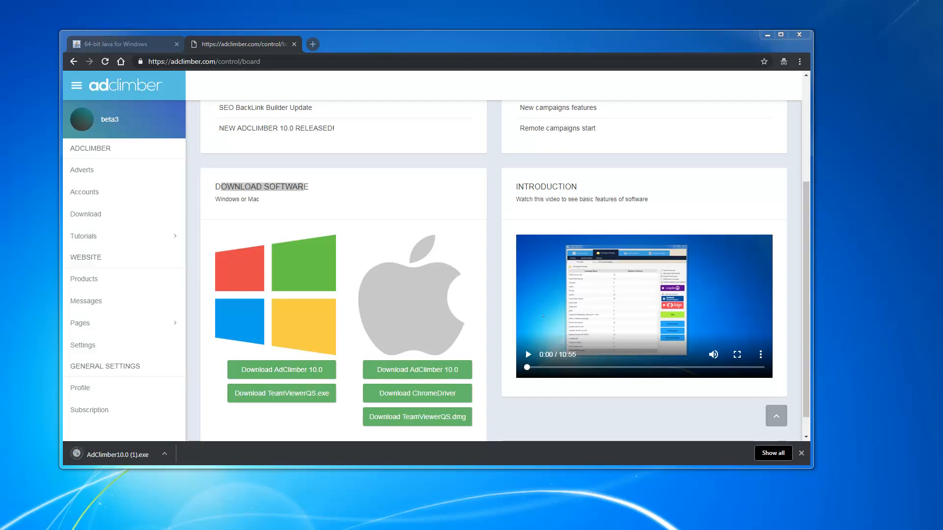
left_click(111, 457)
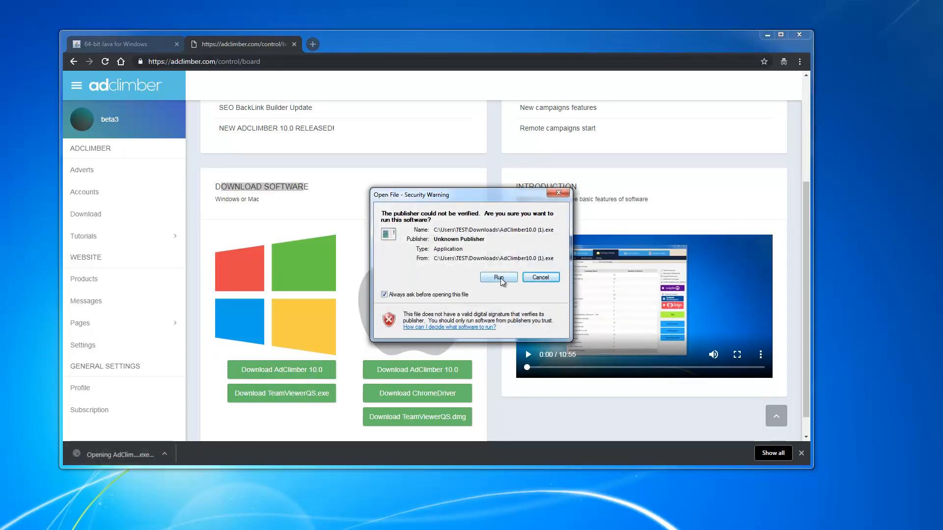
left_click(499, 278)
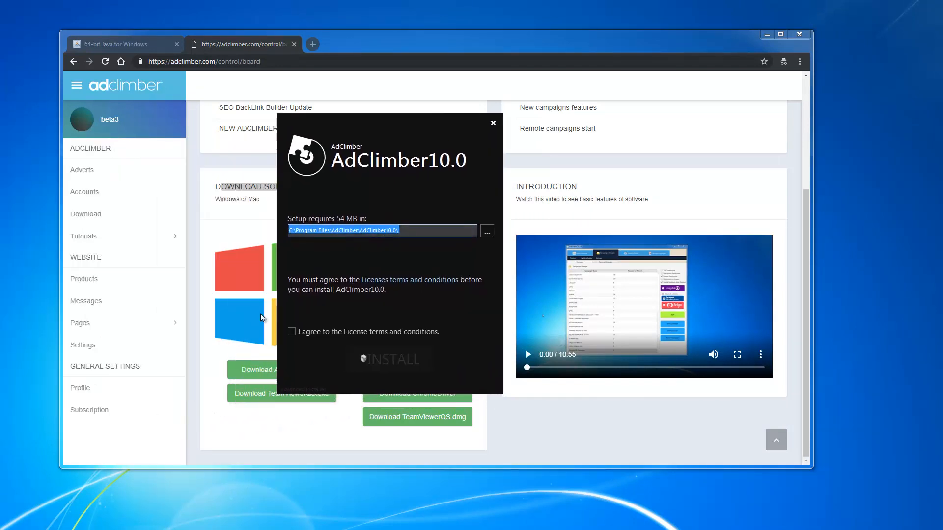
Step: Accept the licence terms, install AdClimber 10.0, and close the finished installer
left_click(291, 332)
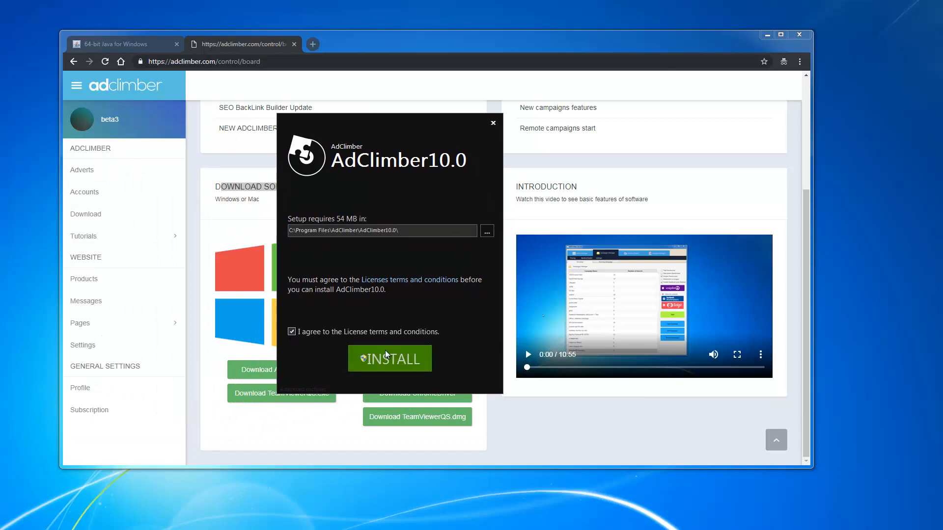
left_click(393, 364)
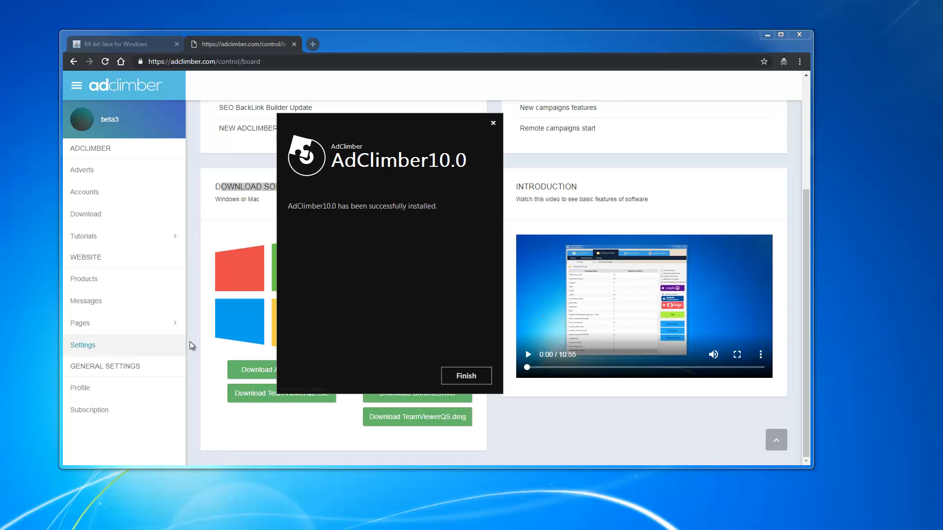
left_click(466, 376)
left_click_drag(373, 52, 572, 66)
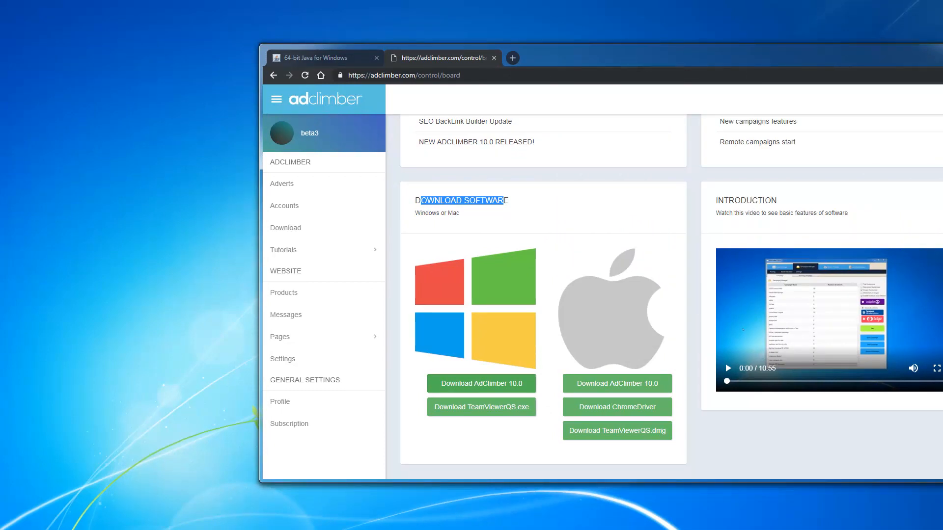
Step: Launch AdClimber from its desktop shortcut
left_click_drag(1, 206, 168, 172)
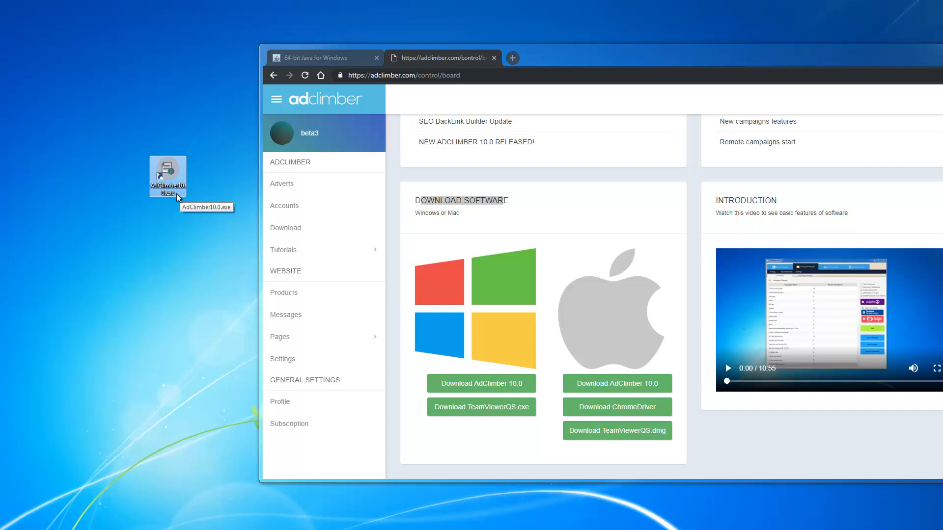
left_click(53, 373)
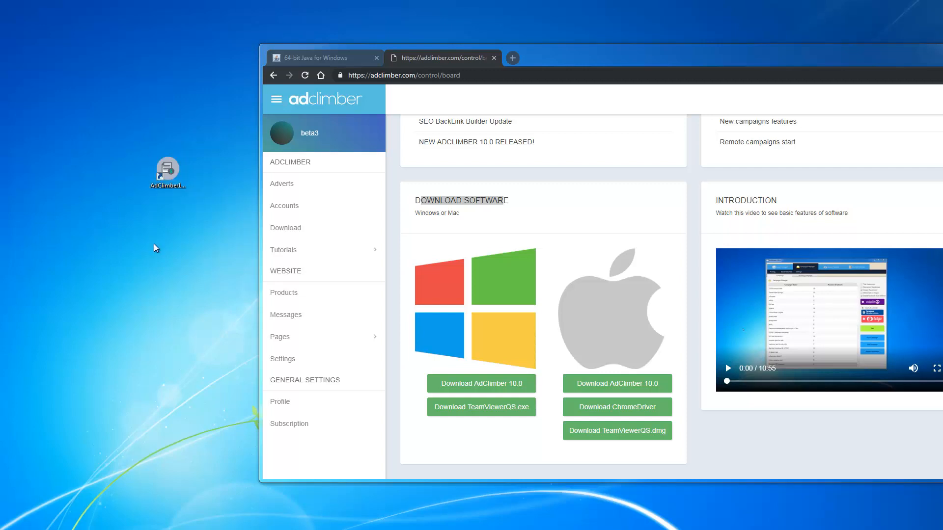
left_click(167, 177)
double_click(168, 178)
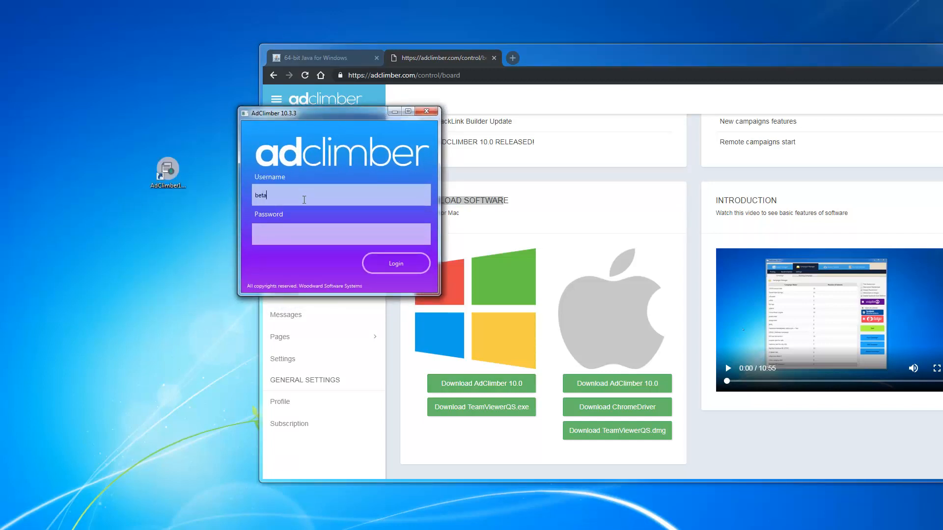
Step: Log in to AdClimber with the account user name and password
type("3")
key("Tab")
type("••••")
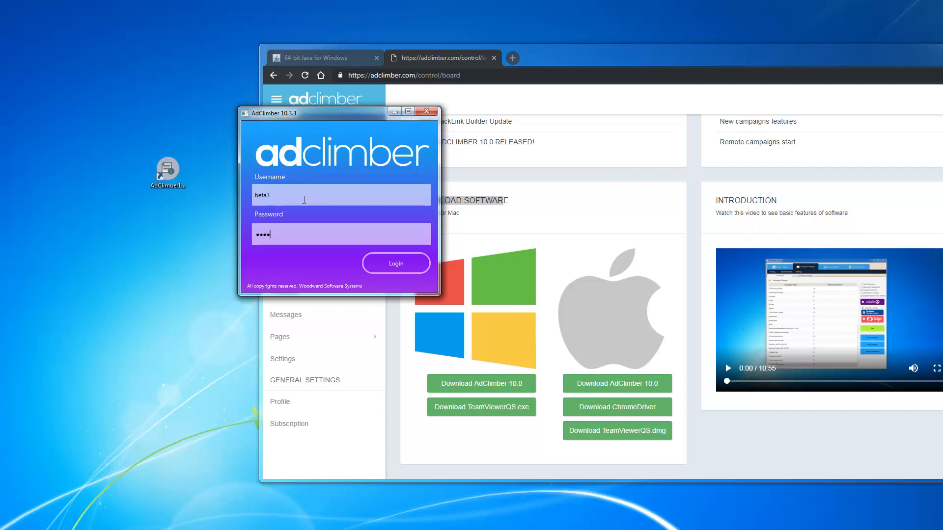
type("•••••")
key("Return")
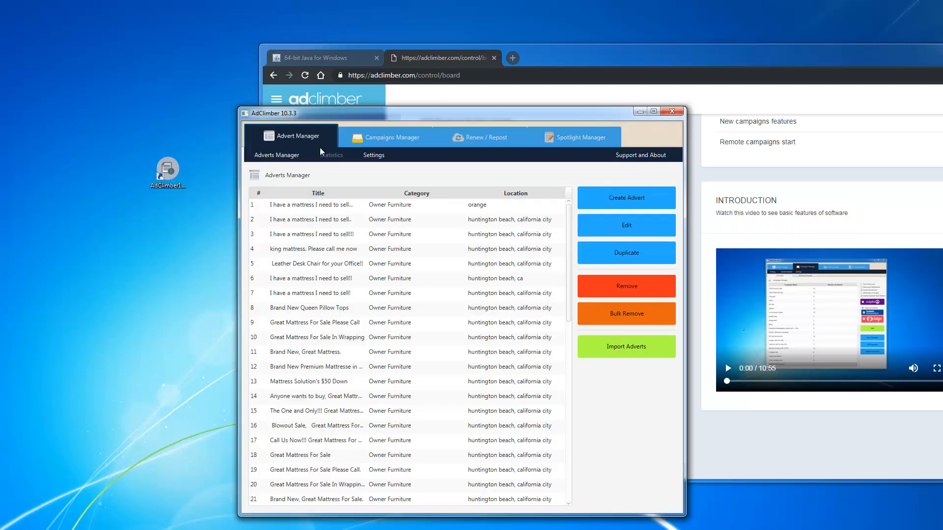
Step: Under Settings > Craigslist Accounts, add and save a test account with its e-mail user name and password
left_click_drag(331, 114, 299, 61)
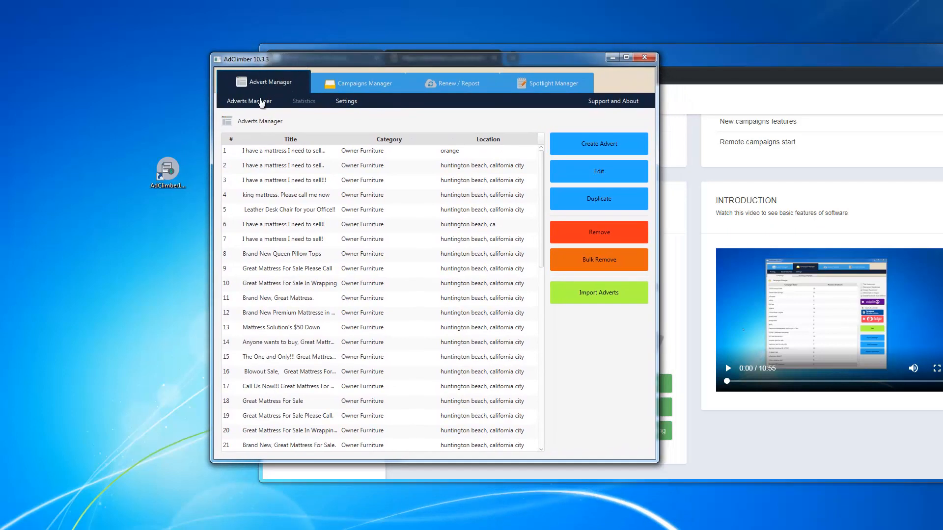
left_click(345, 102)
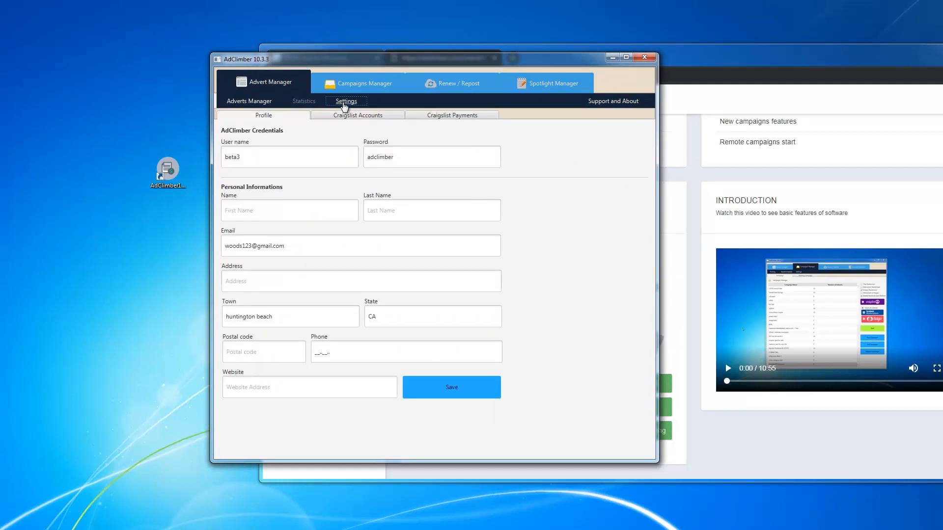
left_click(363, 118)
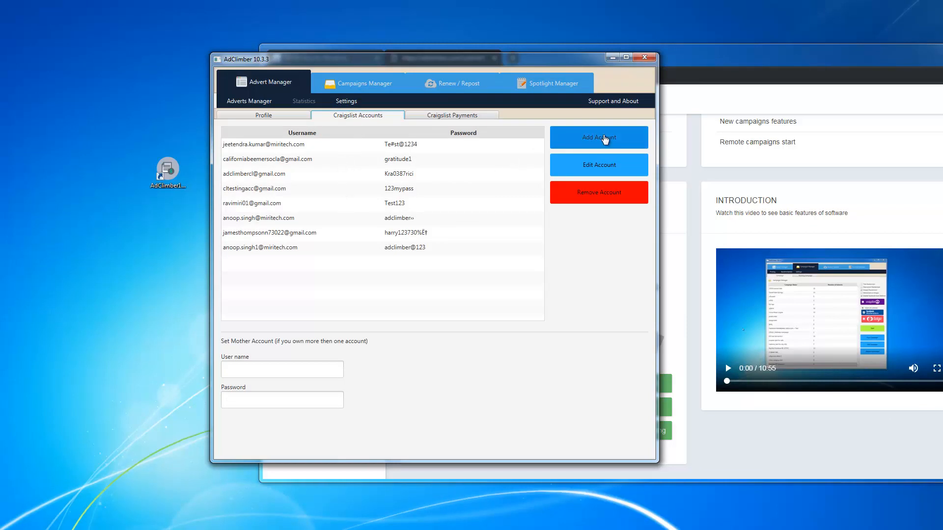
left_click(605, 140)
left_click(418, 195)
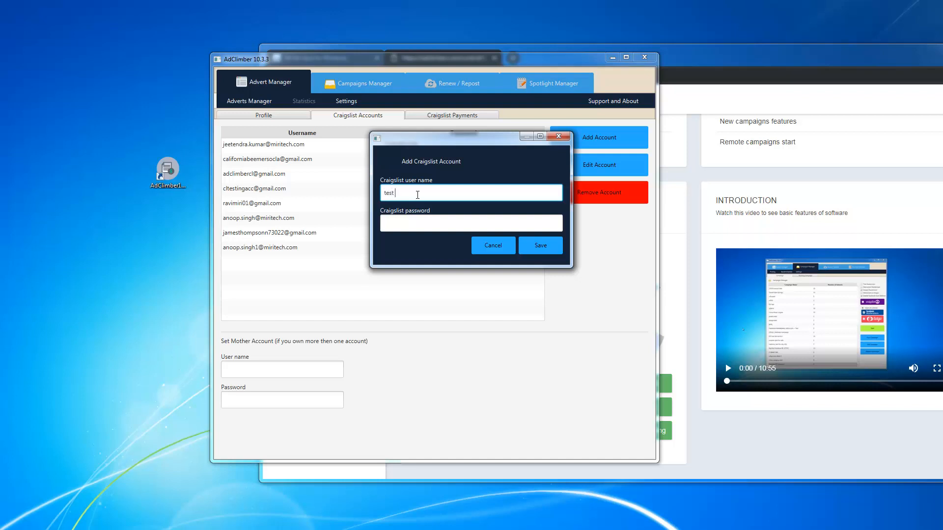
left_click(418, 223)
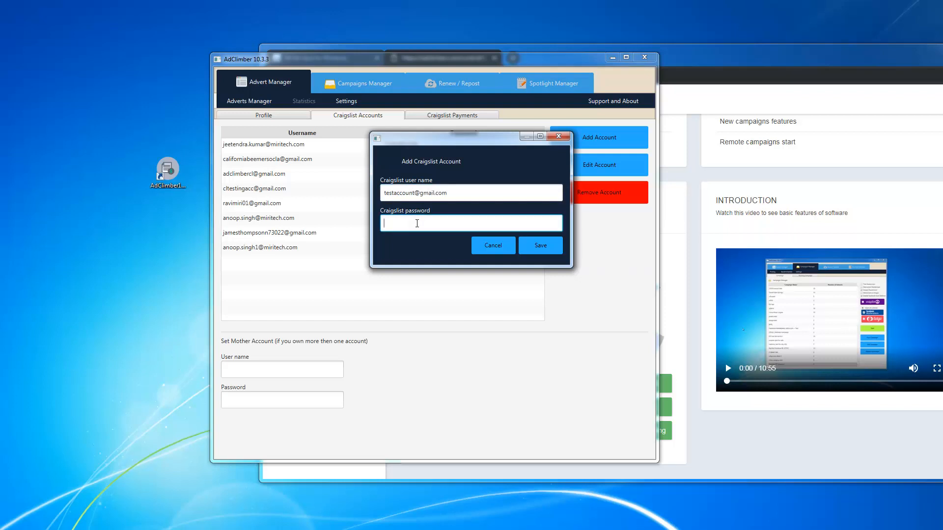
type("test")
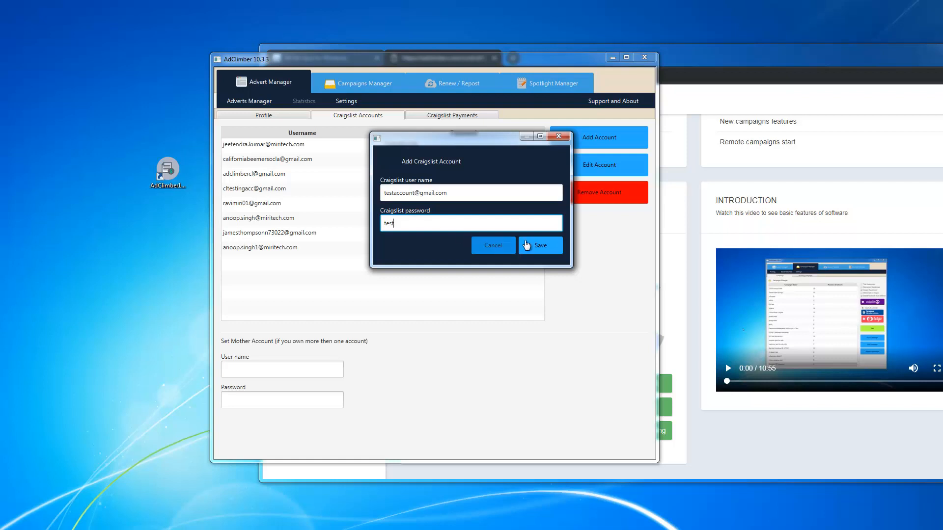
left_click(543, 245)
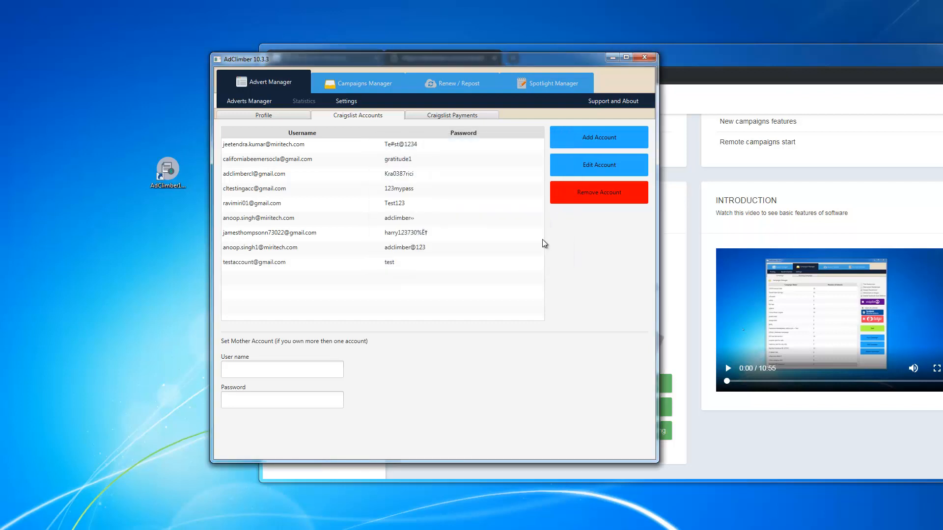
left_click(314, 268)
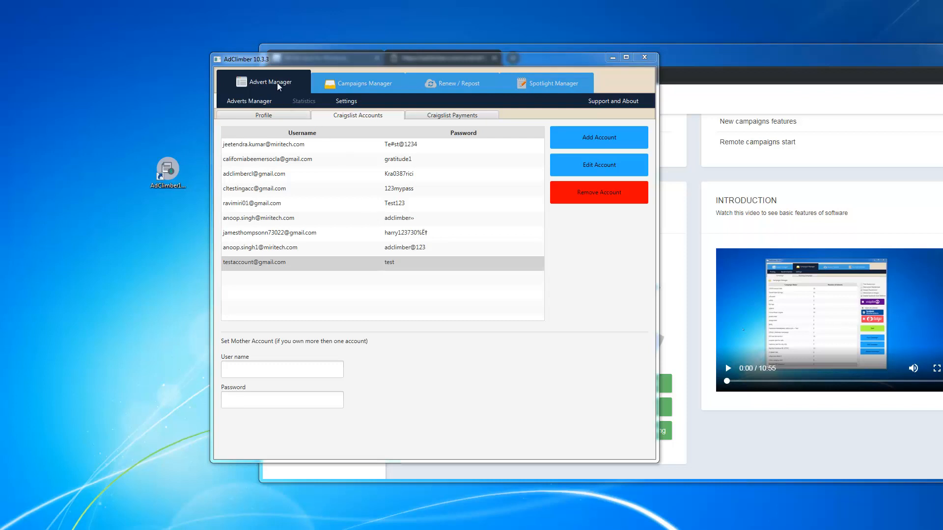
Step: Switch back to the Adverts Manager sub-tab
left_click(249, 103)
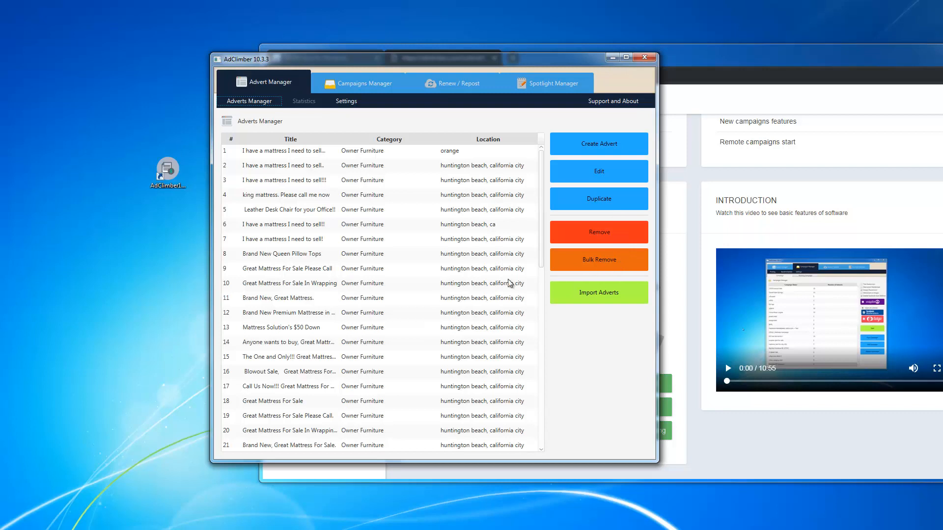
Step: Start an advert import with Craigslist as the import type
left_click(606, 299)
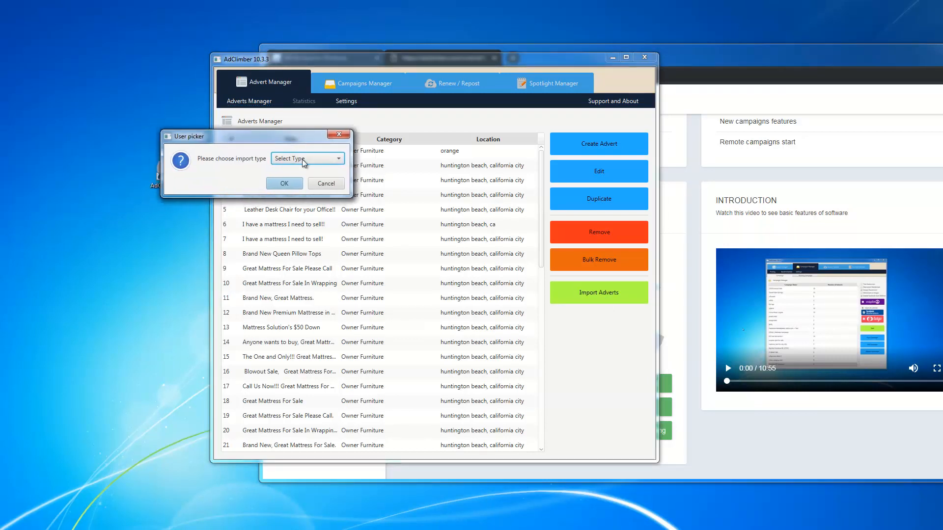
left_click(302, 159)
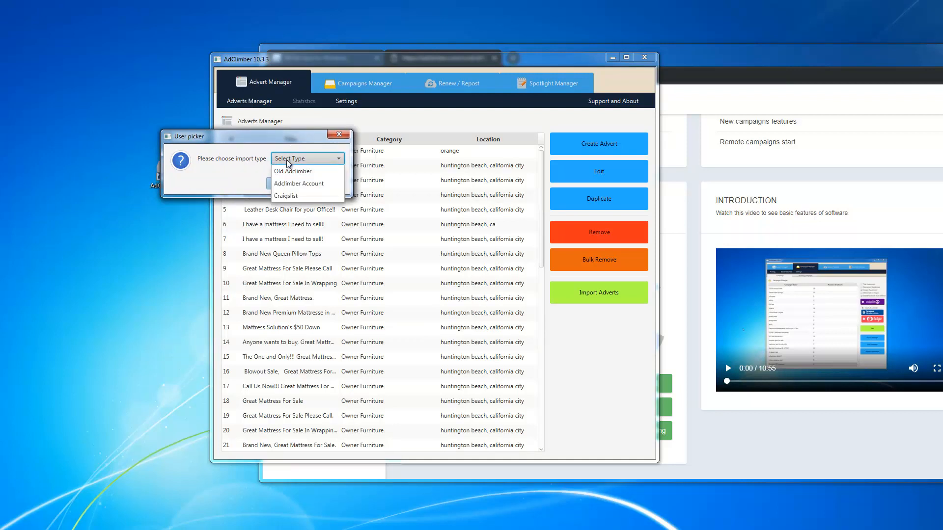
left_click(293, 196)
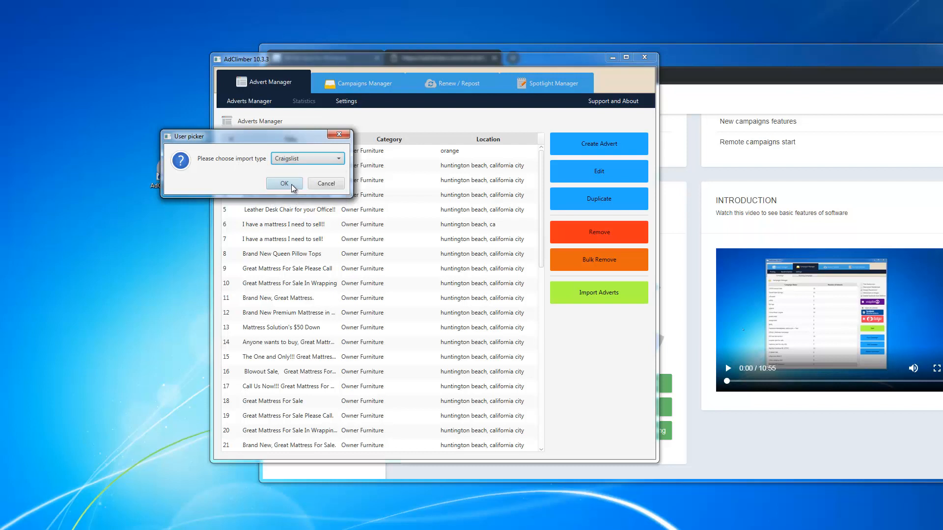
left_click(292, 185)
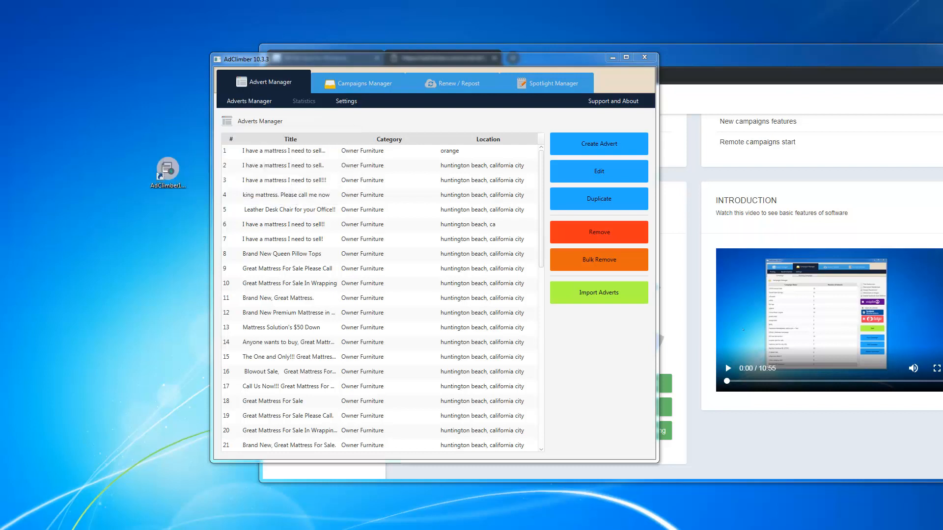
Step: Pick the saved Craigslist account to import from and start gathering its adverts
left_click_drag(0, 160, 293, 131)
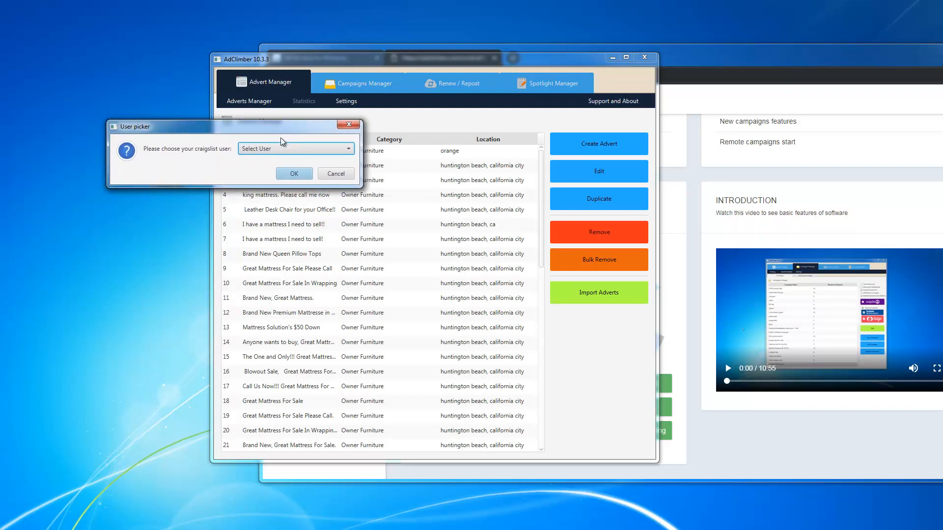
left_click(271, 152)
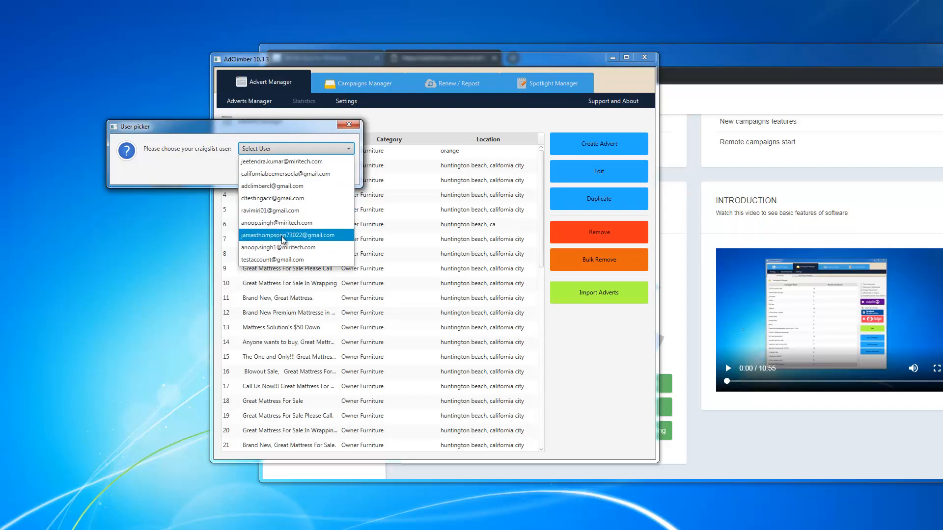
left_click(283, 186)
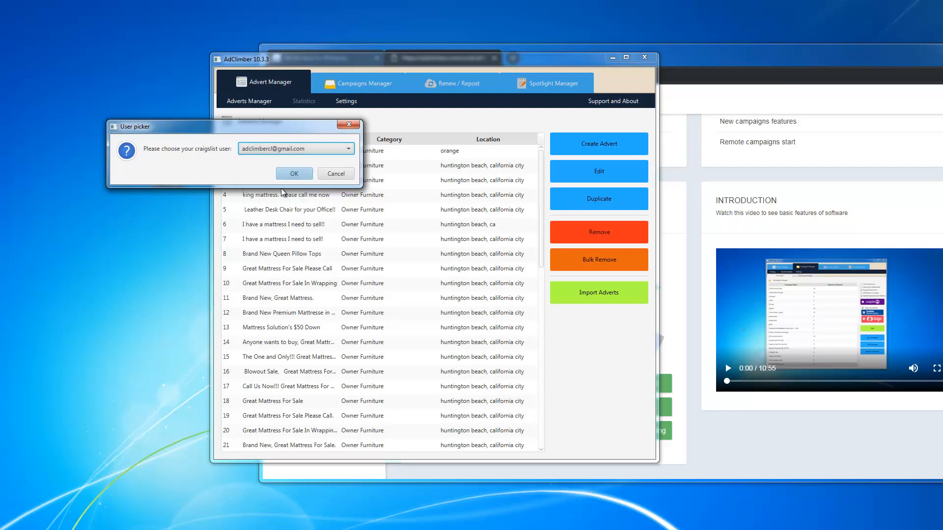
left_click(289, 175)
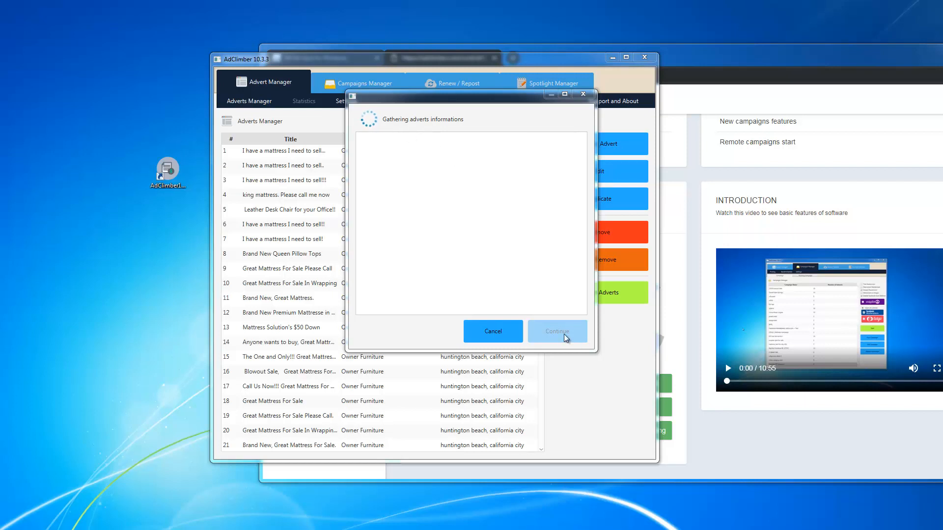
Step: Cancel the gathering, scroll the 50-advert list, and select the Mattress Sets on Clearance advert (row 32)
left_click(510, 335)
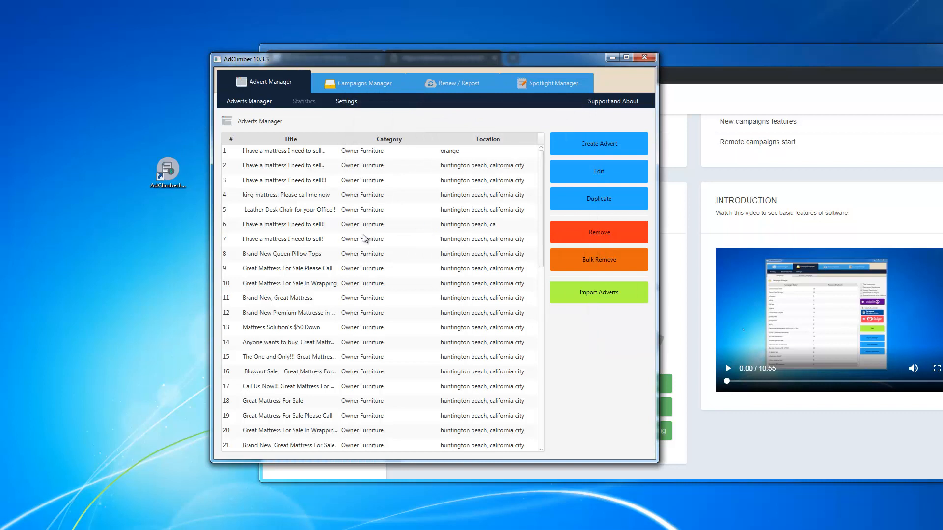
scroll(308, 157, "down", 3)
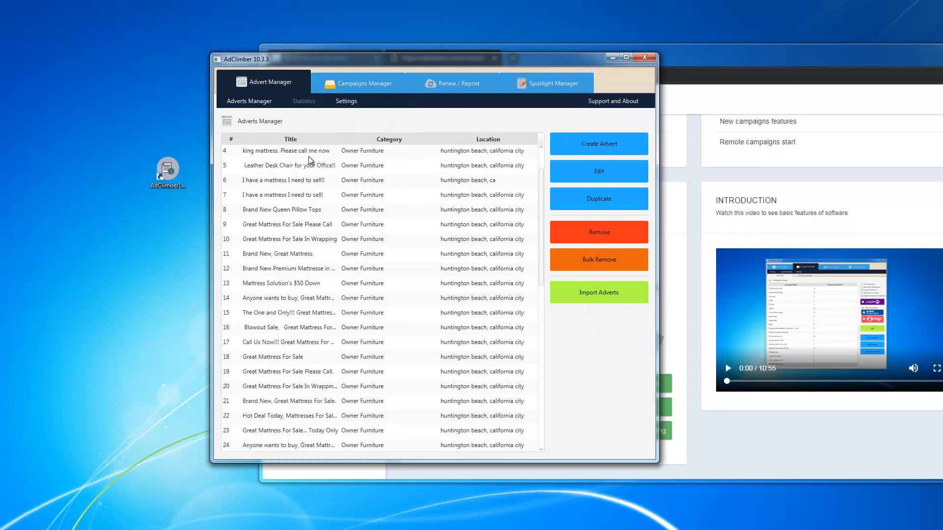
scroll(310, 160, "down", 2)
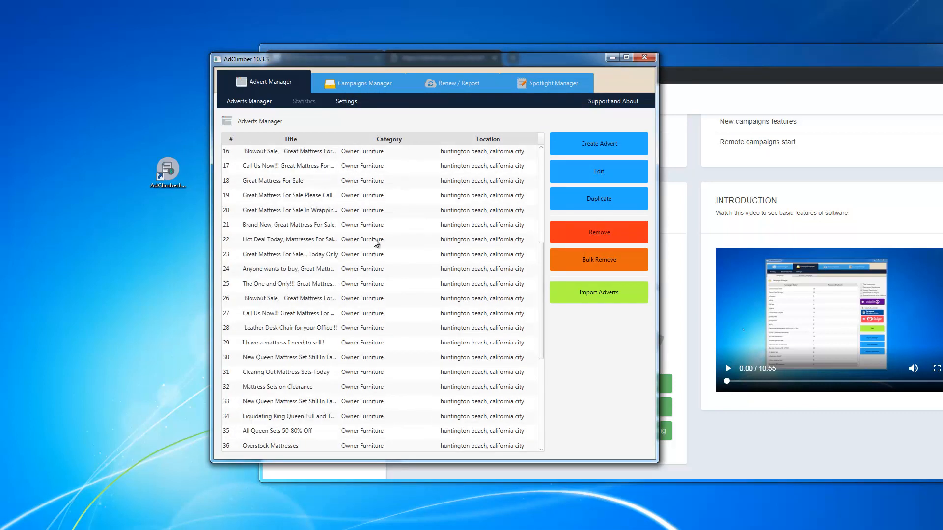
scroll(388, 238, "down", 5)
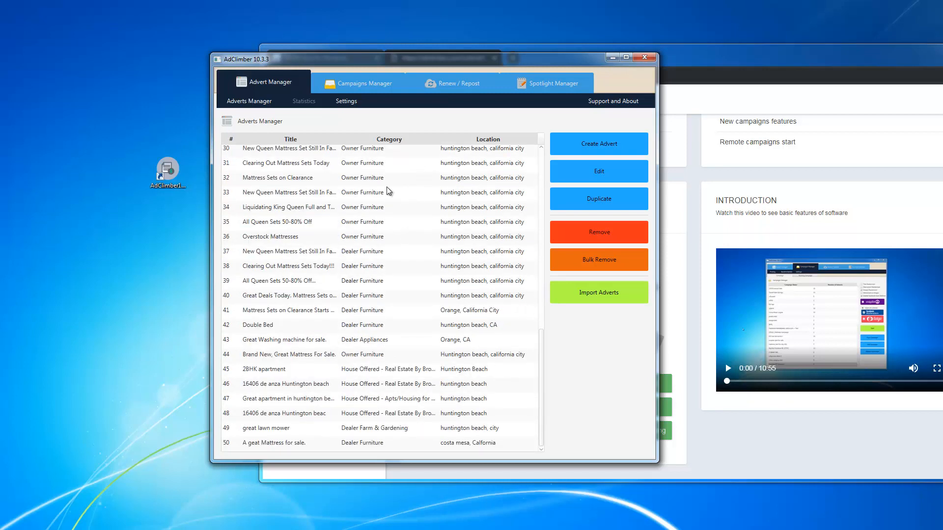
left_click(412, 180)
left_click(587, 171)
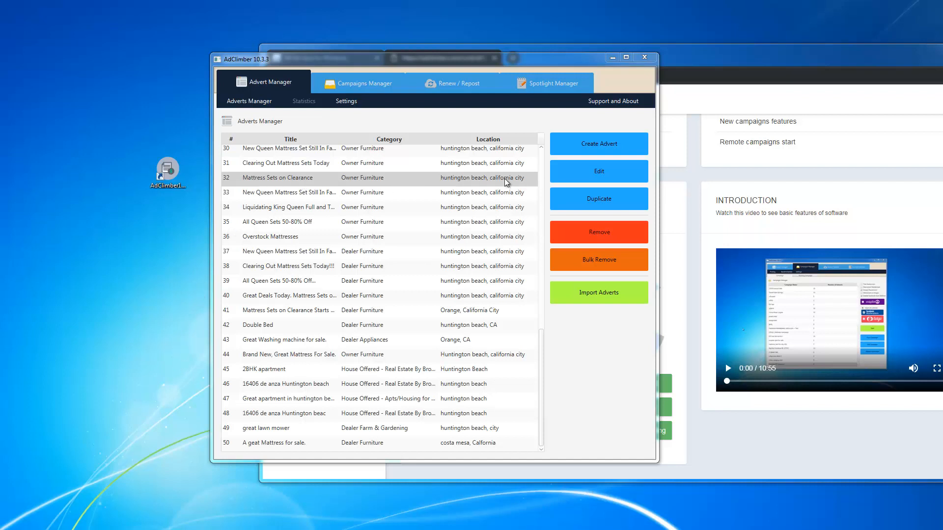
Step: Create an advert with type For Sale - By Owner and category Owner Furniture, then continue
left_click(593, 146)
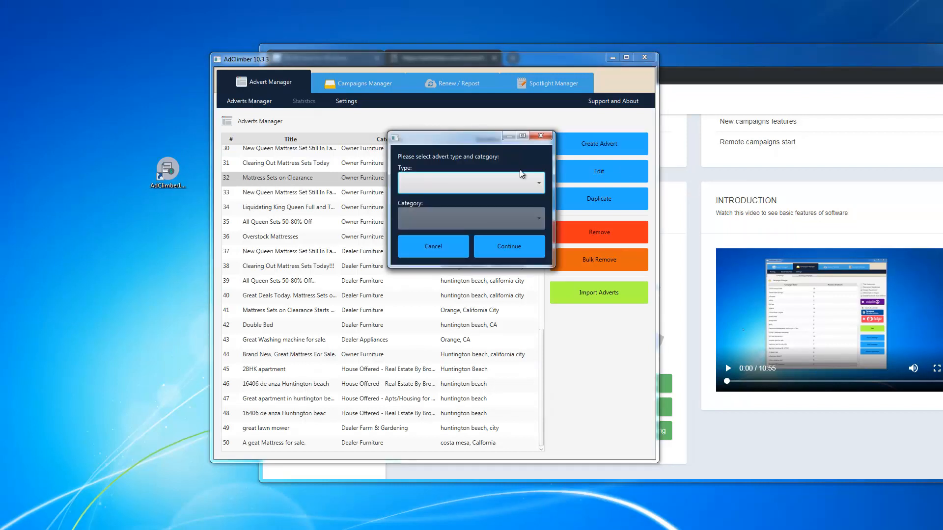
left_click(515, 182)
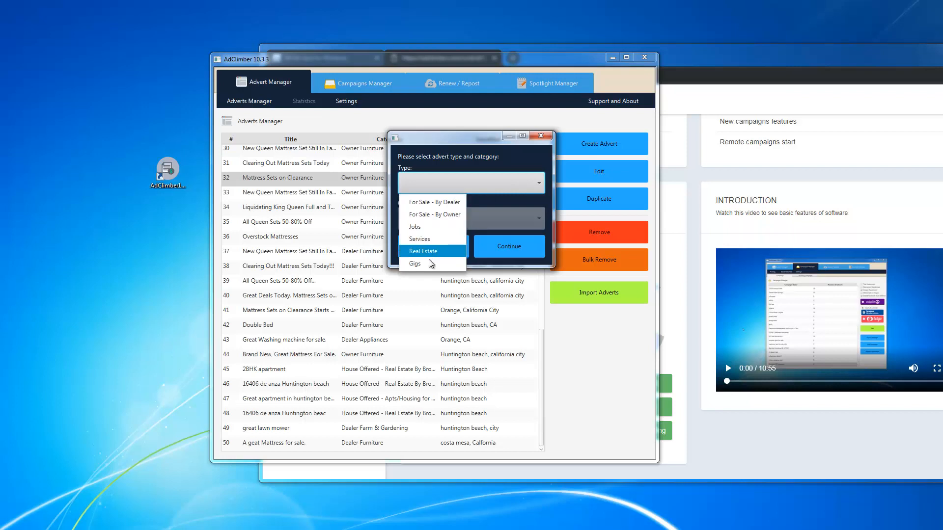
left_click(436, 215)
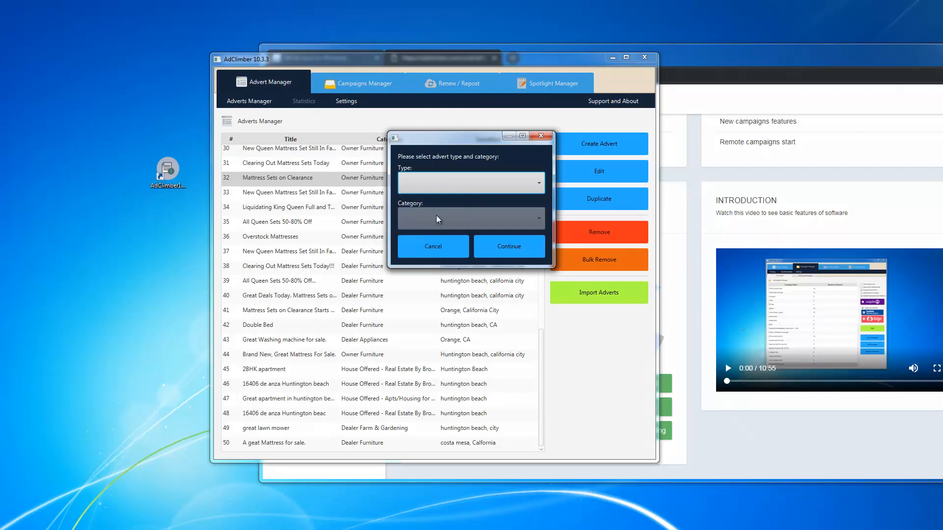
left_click(450, 222)
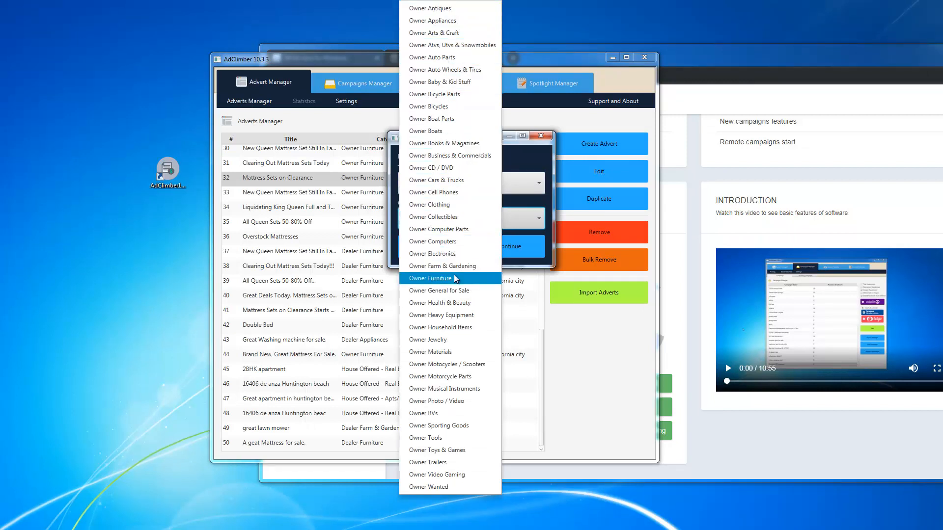
left_click(430, 279)
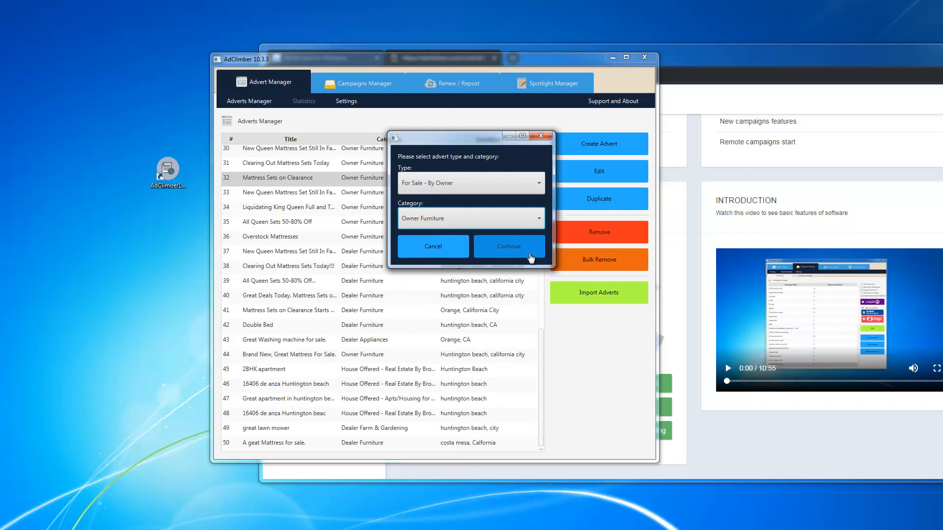
left_click(528, 253)
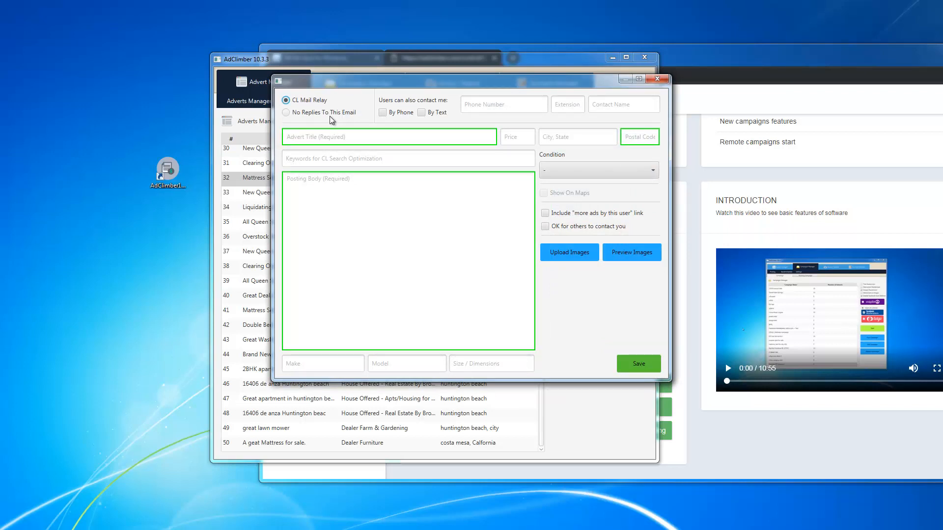
Step: Allow buyers to contact by phone and text, and enter the seller's contact phone number
left_click(392, 116)
left_click(426, 116)
left_click(483, 106)
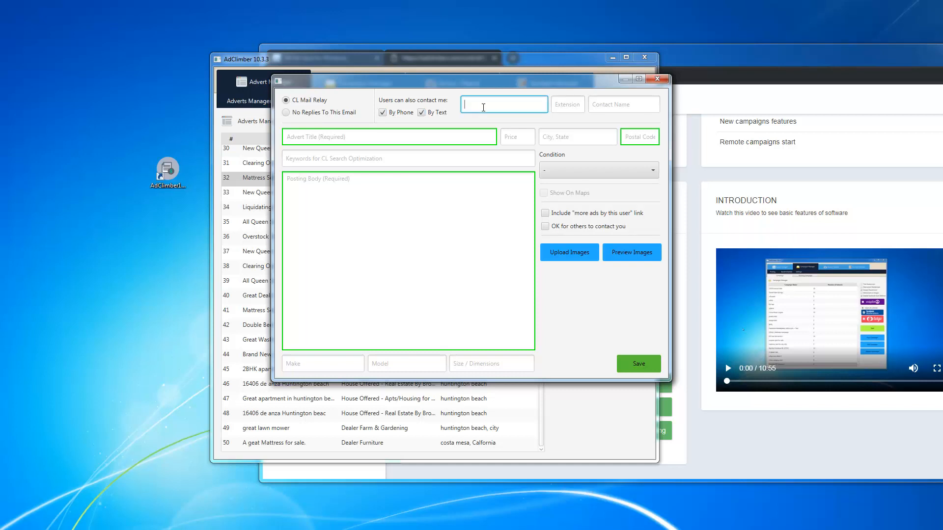
Step: Enter the seller's contact name
left_click(599, 107)
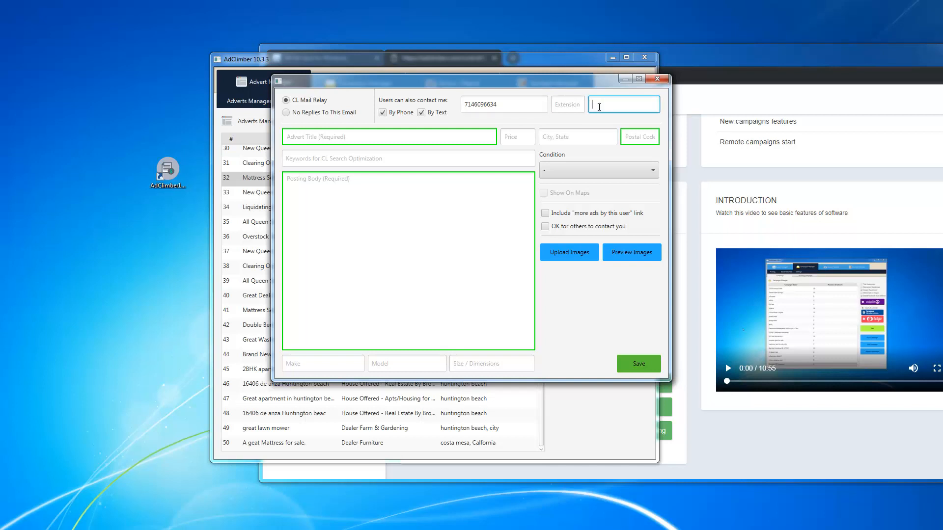
type("Mark")
left_click(334, 139)
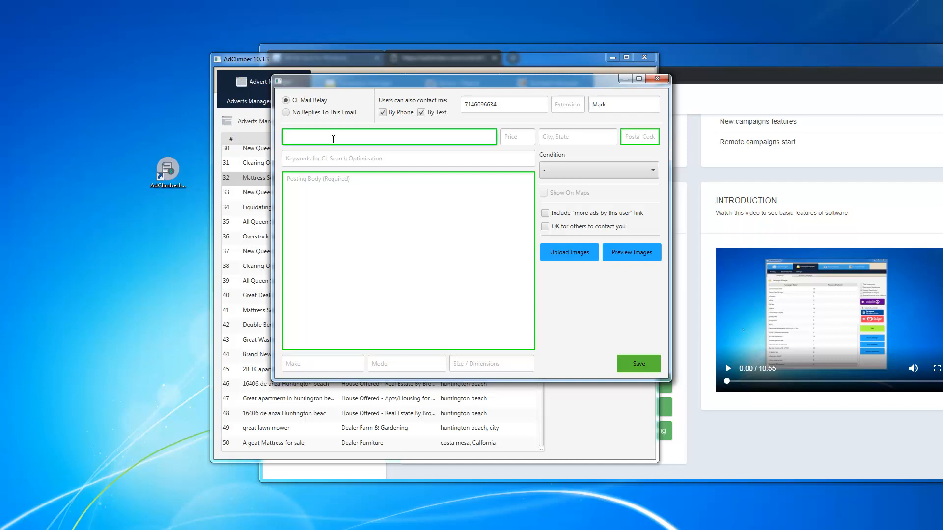
Step: Title the advert 'King Mattress for sale' and set its price to 149
type("King Mattress for sale.")
left_click(522, 141)
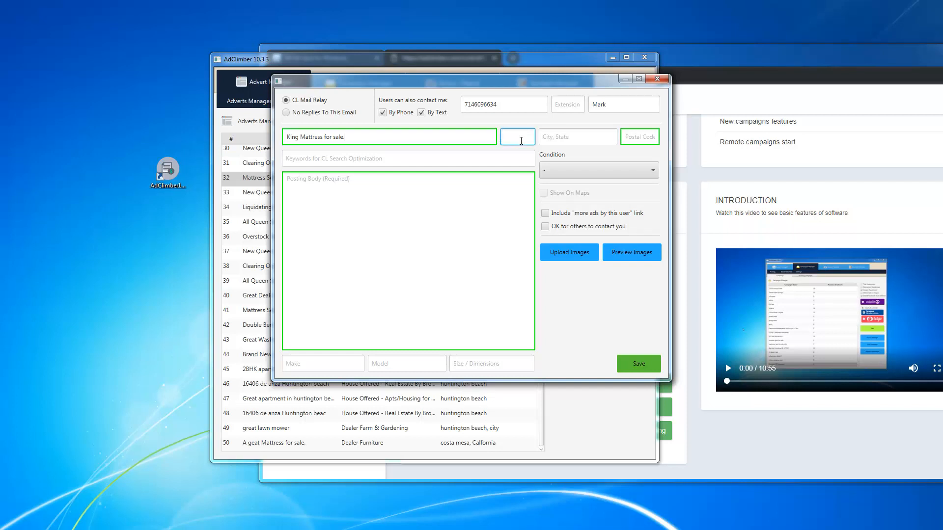
type("149")
Step: Set the advert location to 'orance, ca' and fill in its postal code
left_click(572, 139)
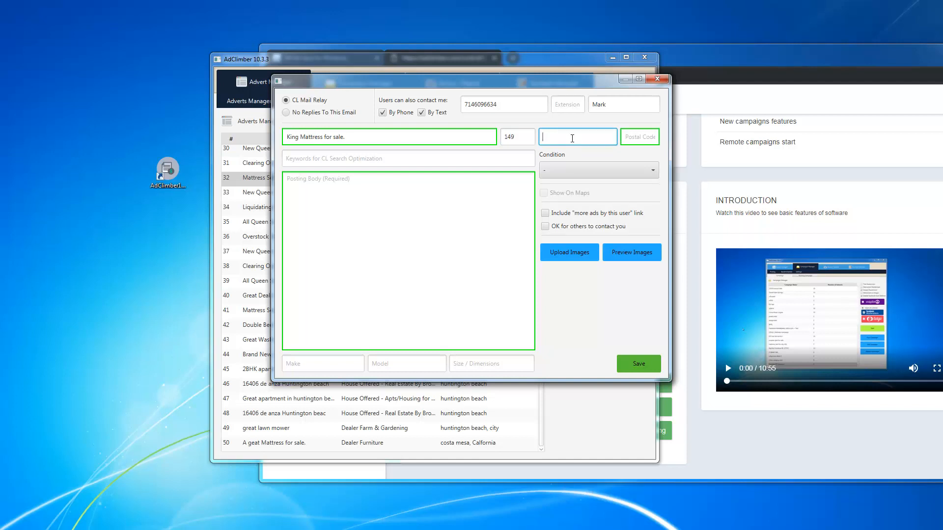
type("special")
key("BackSpace")
key("BackSpace")
key("BackSpace")
key("BackSpace")
key("BackSpace")
key("BackSpace")
key("BackSpace")
type("orance, ca")
left_click(640, 142)
type("92869")
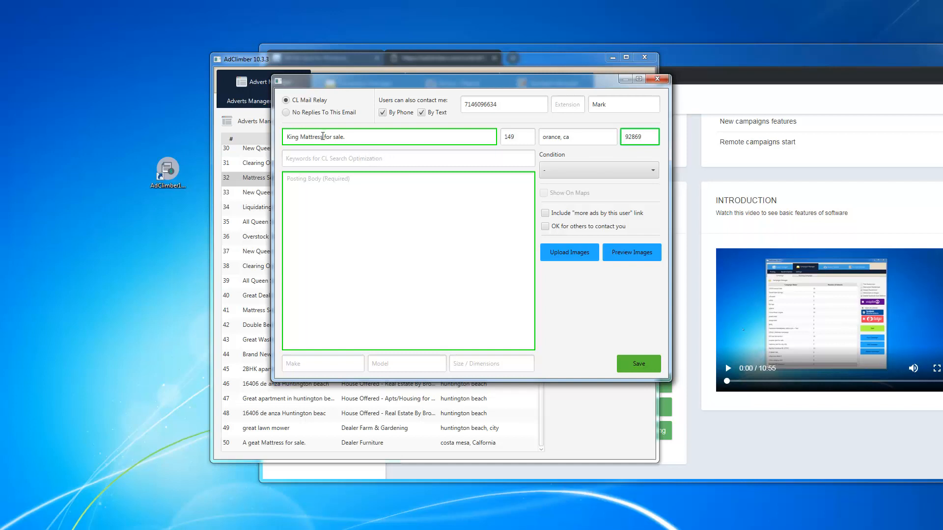
Step: Copy 'King Mattress' from the title into Keywords, then add 'QueenMattress, bed for sale'
left_click_drag(323, 138, 287, 138)
right_click(304, 140)
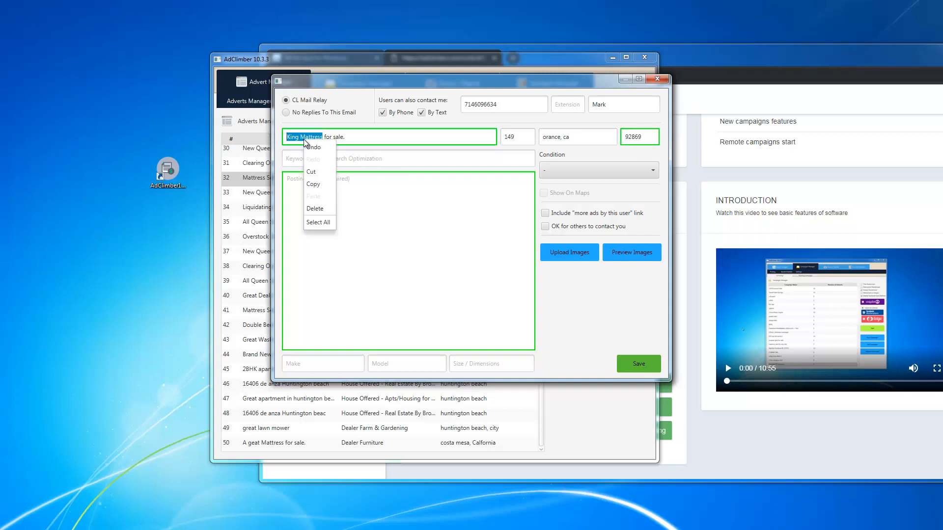
left_click(315, 184)
left_click(350, 161)
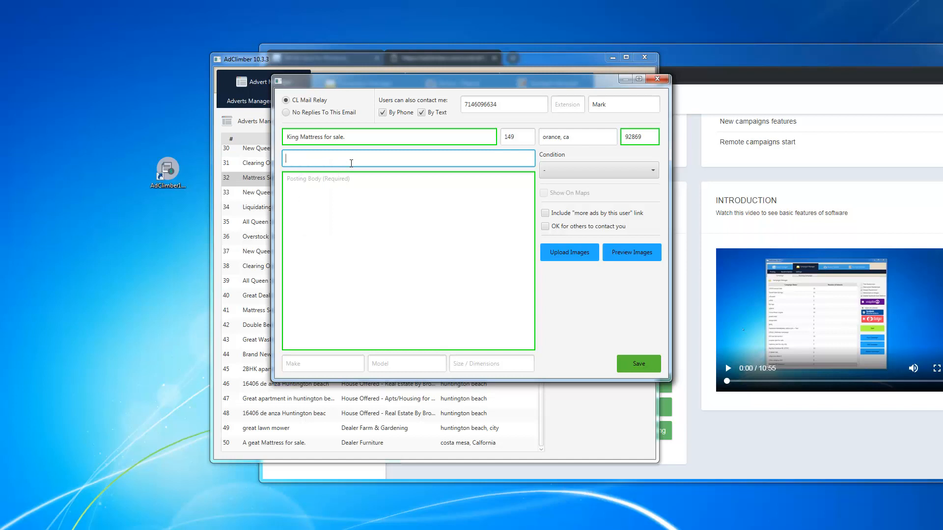
key("ctrl+v")
type(", QueenMattress, bed for sale")
Step: Paste the title 'King Mattress for sale.' into the posting body and set condition to like new
left_click_drag(399, 159, 280, 157)
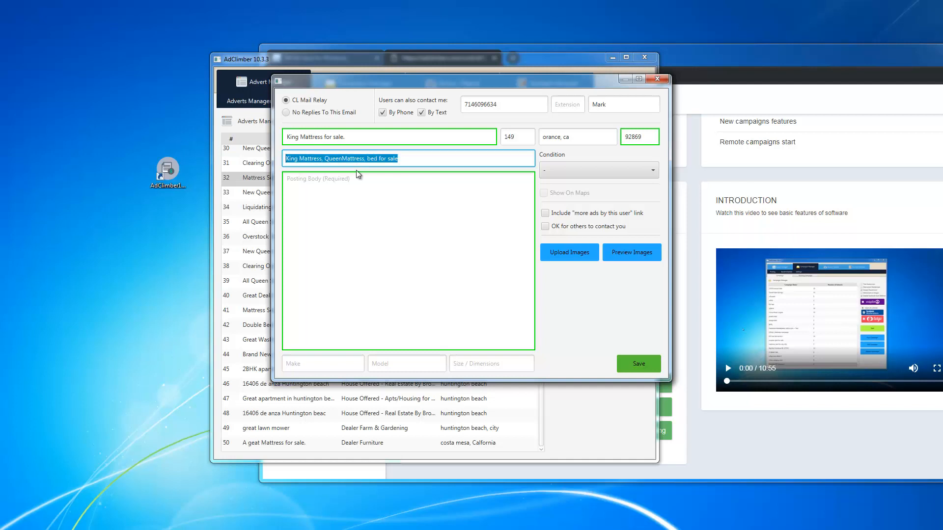
left_click(495, 197)
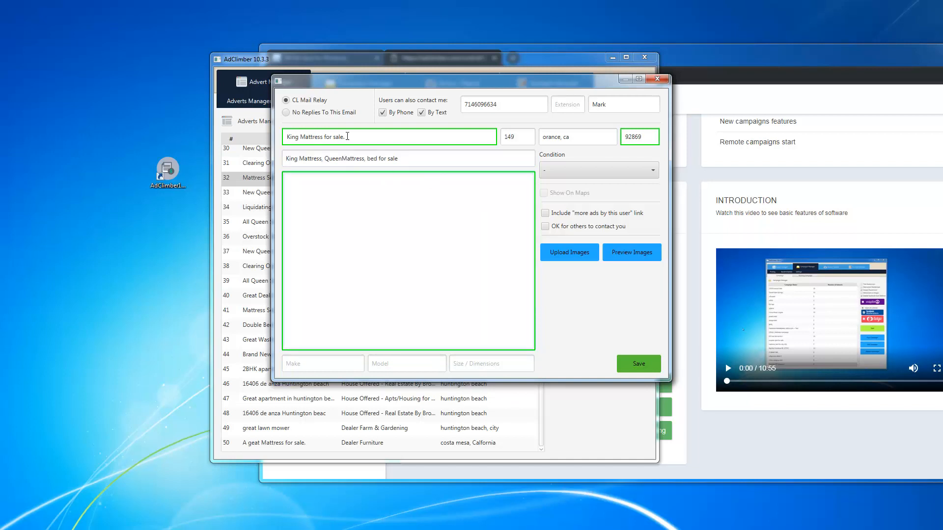
left_click_drag(347, 136, 272, 135)
right_click(295, 137)
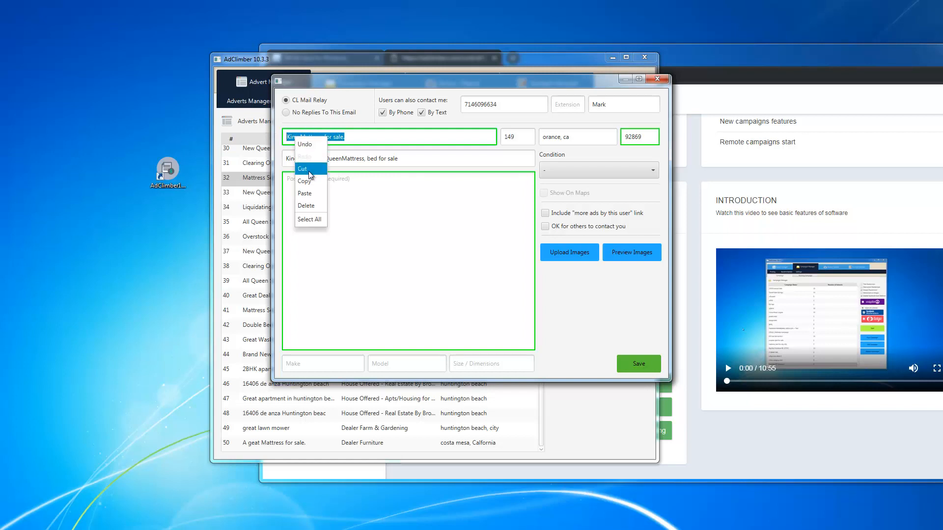
left_click(309, 180)
left_click(308, 183)
right_click(308, 183)
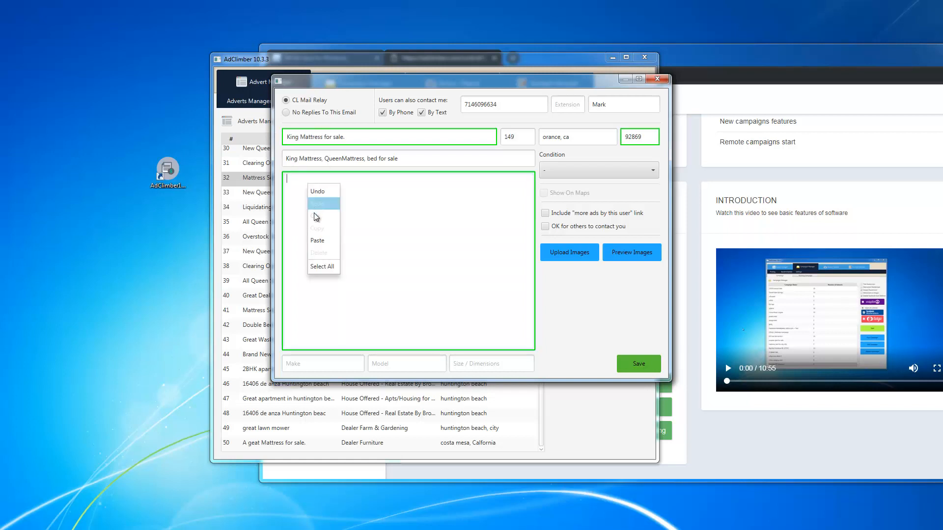
left_click(317, 239)
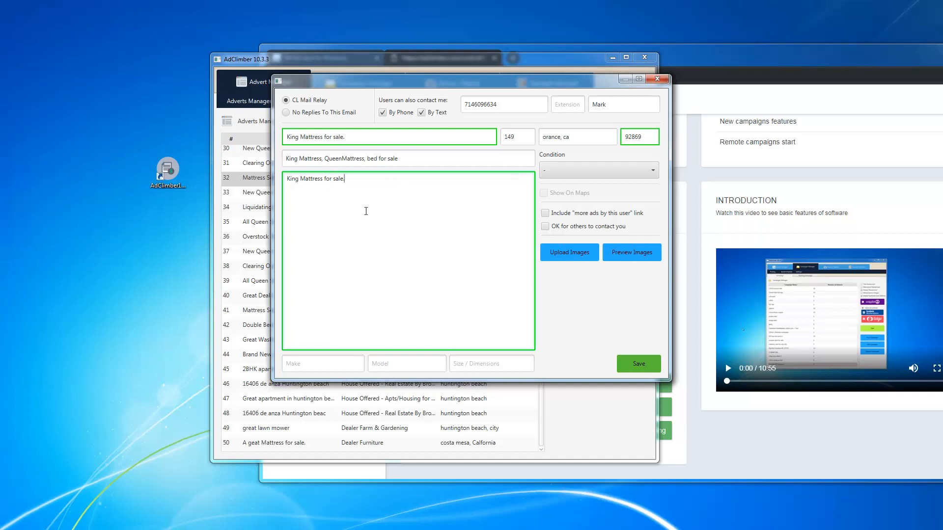
left_click(579, 170)
left_click(565, 197)
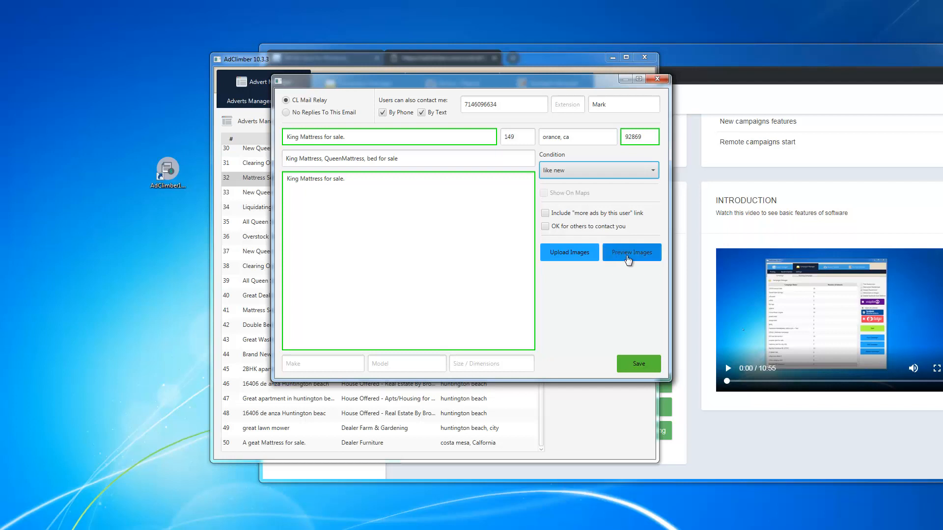
Step: Upload four photos from the Desktop's mattress campaign folder to the advert
left_click(586, 254)
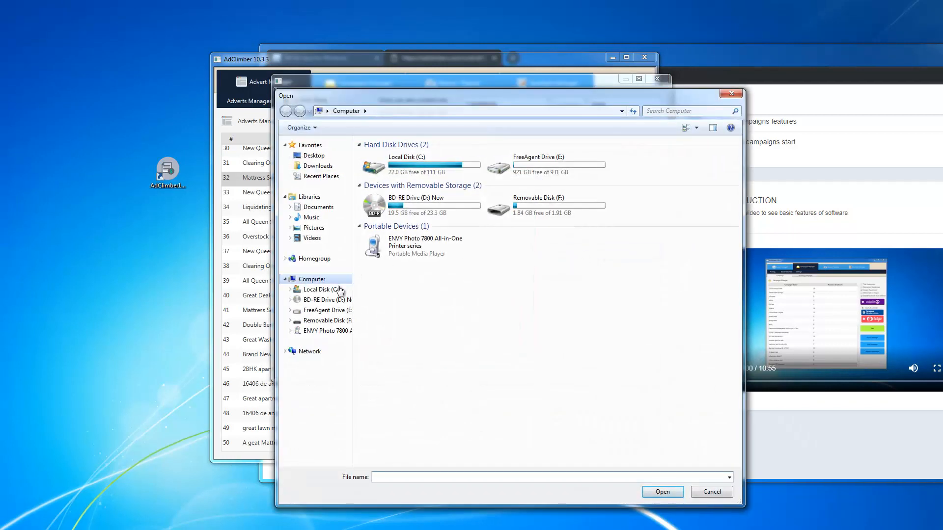
left_click(309, 156)
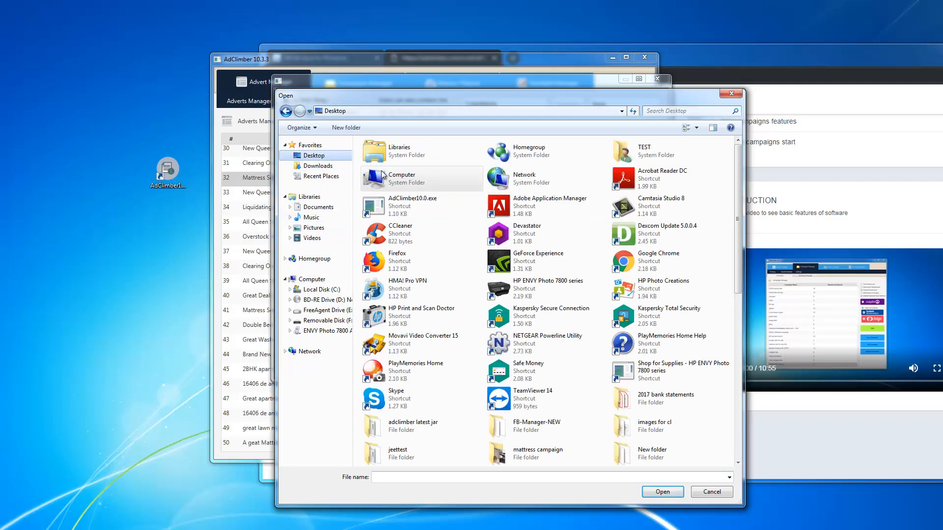
left_click(457, 249)
scroll(457, 249, "down", 3)
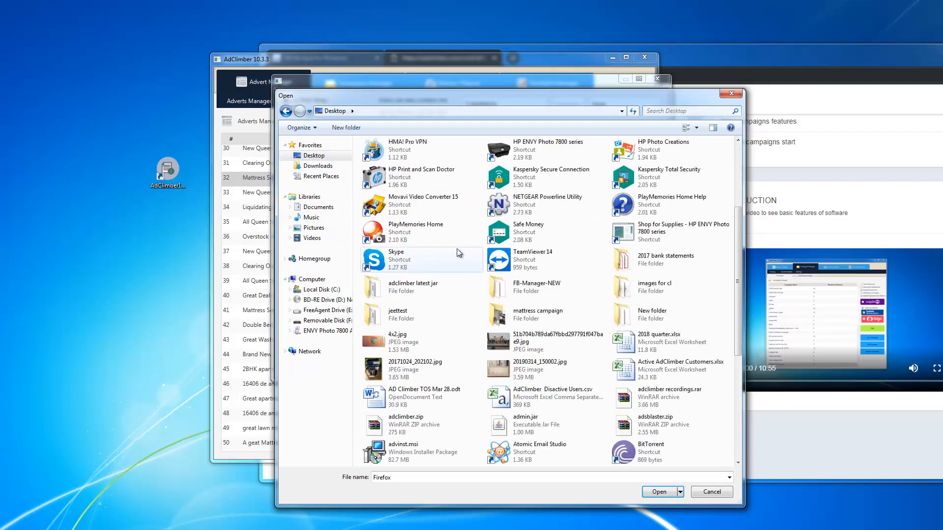
double_click(519, 318)
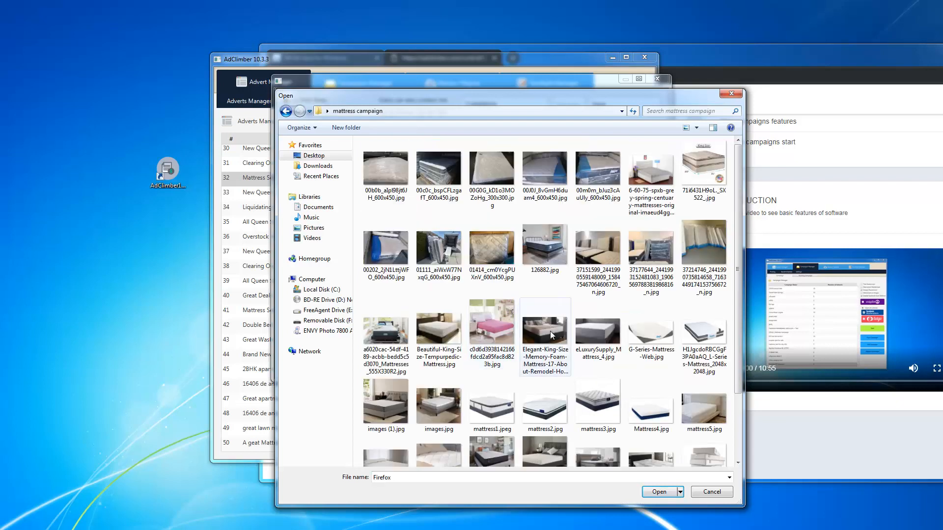
left_click(550, 331)
left_click(603, 333, "shift")
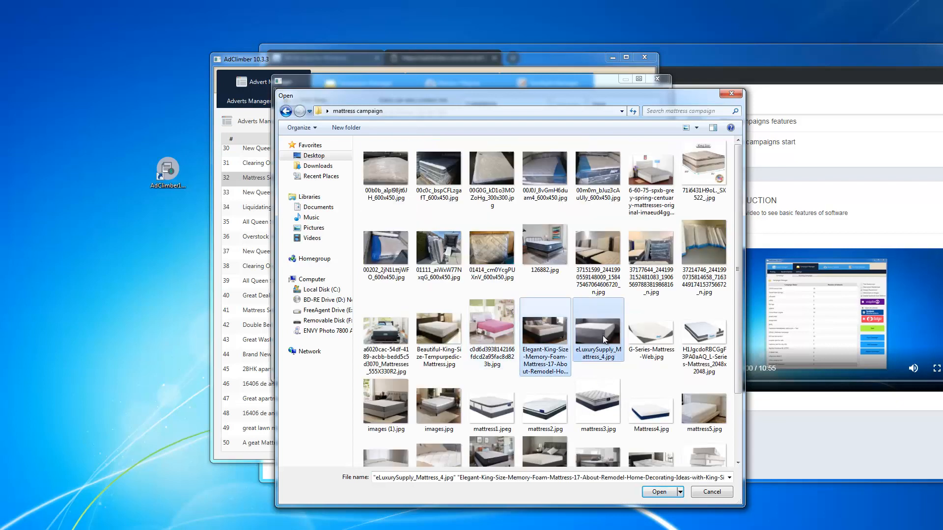
left_click(703, 342, "shift")
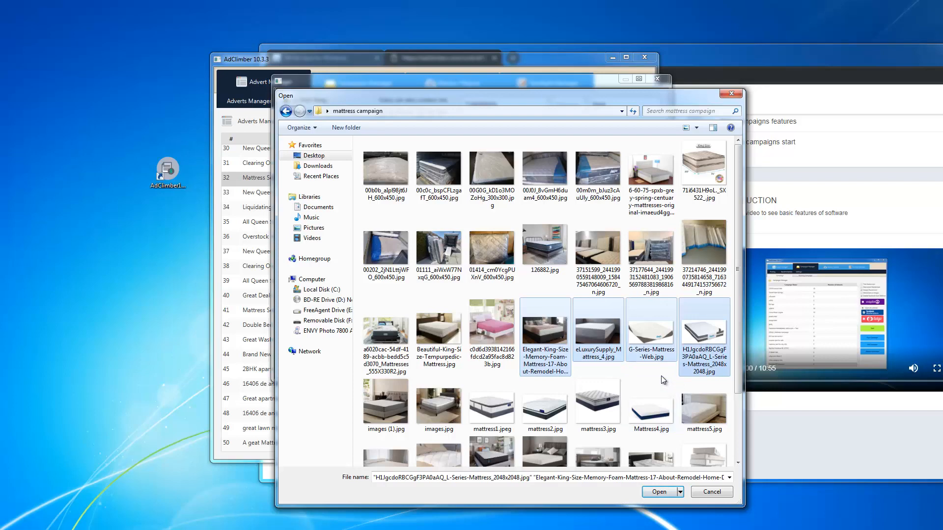
left_click(663, 492)
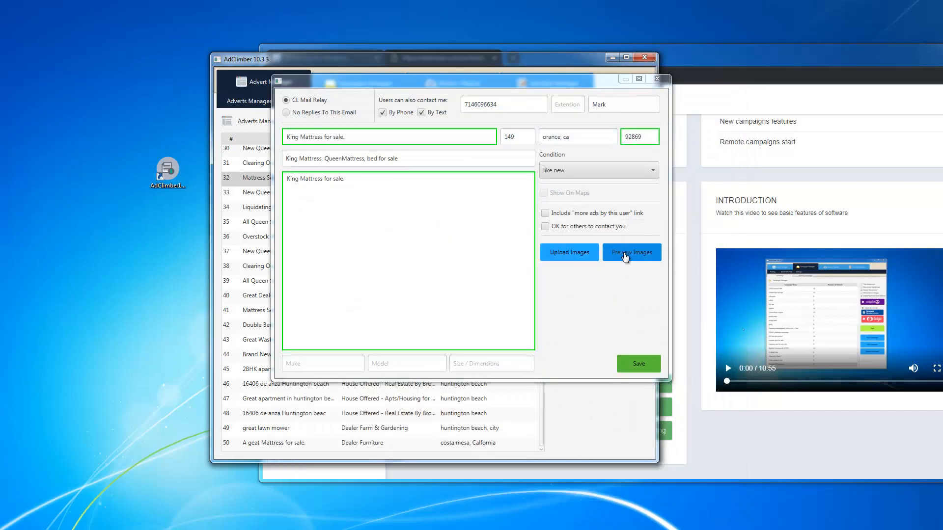
Step: Preview the four attached mattress images, then close the preview
left_click(623, 253)
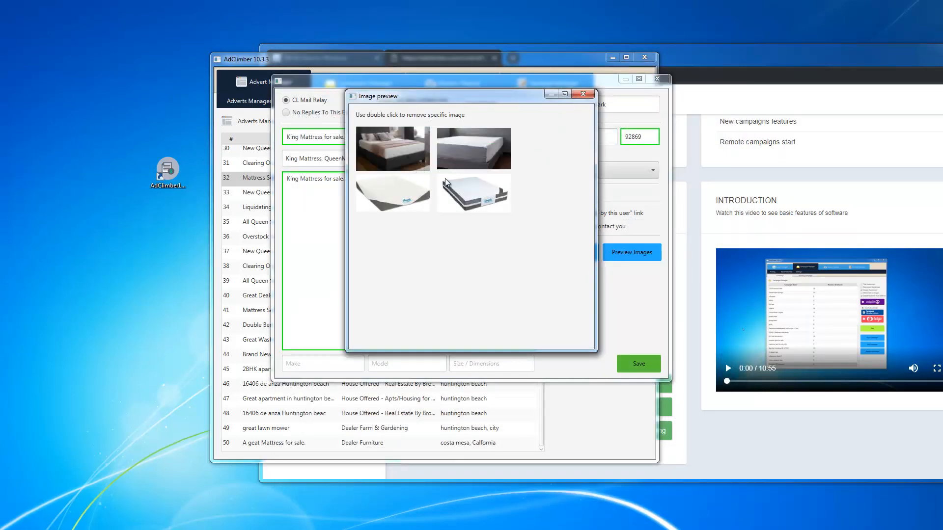
left_click(583, 94)
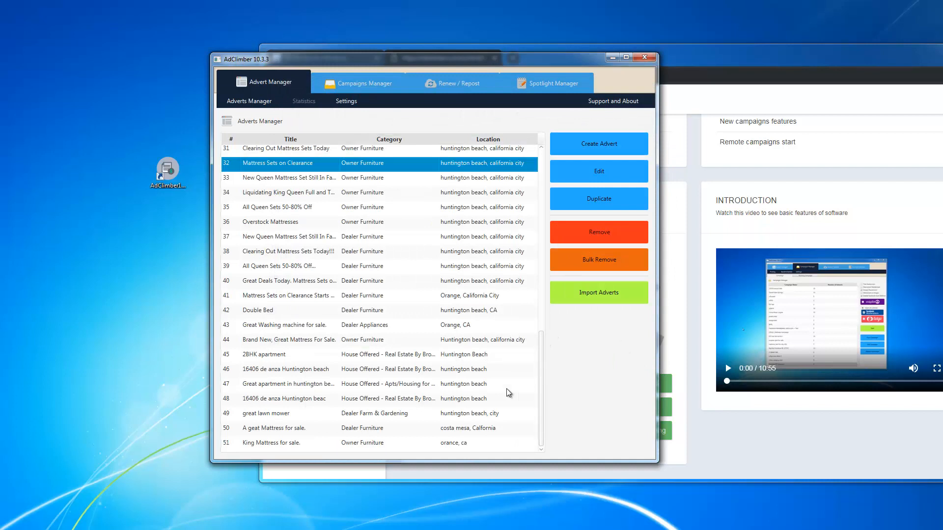
Step: Select advert 51, King Mattress for sale, and switch to the Campaigns Manager
left_click(325, 445)
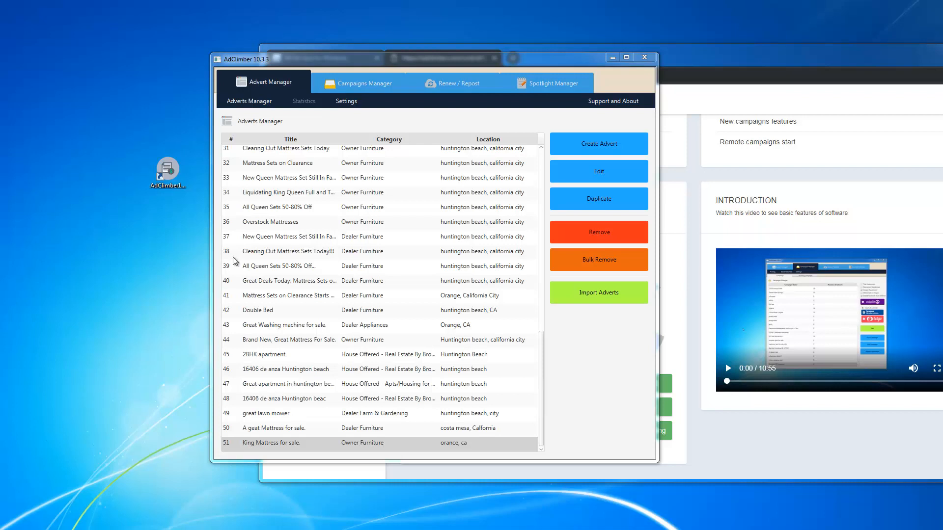
left_click(358, 84)
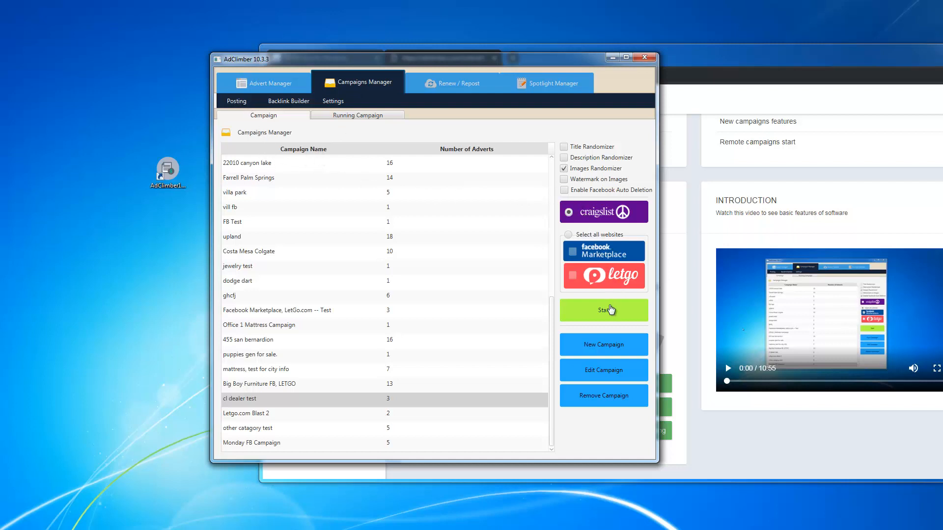
Step: Create a new campaign named 'Monday CL Campaign'
left_click(614, 350)
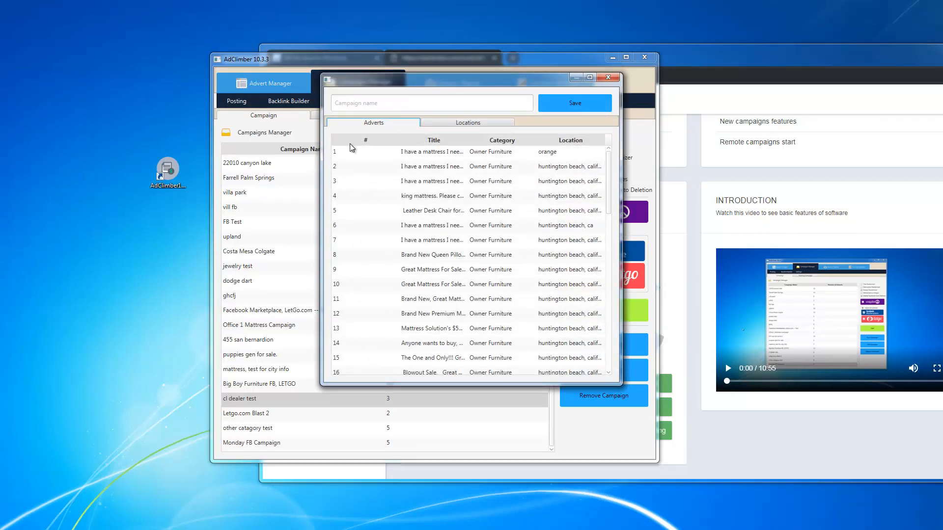
left_click(379, 103)
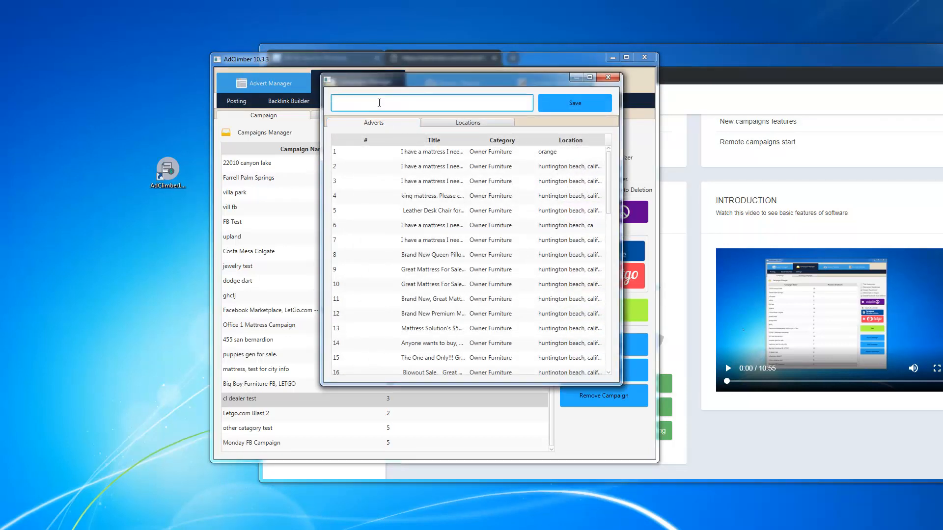
type("Monday ")
type("CL")
type(" Campiagn")
key("BackSpace")
key("BackSpace")
key("BackSpace")
key("BackSpace")
type("aign")
left_click_drag(395, 104, 333, 104)
Step: Add adverts 2 through 5 to the new campaign
left_click(385, 171)
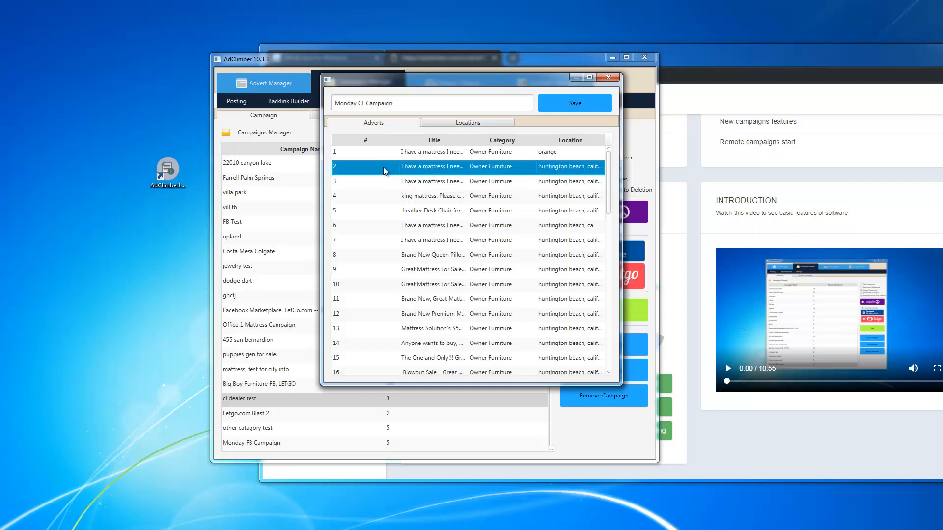
left_click_drag(384, 185, 379, 218)
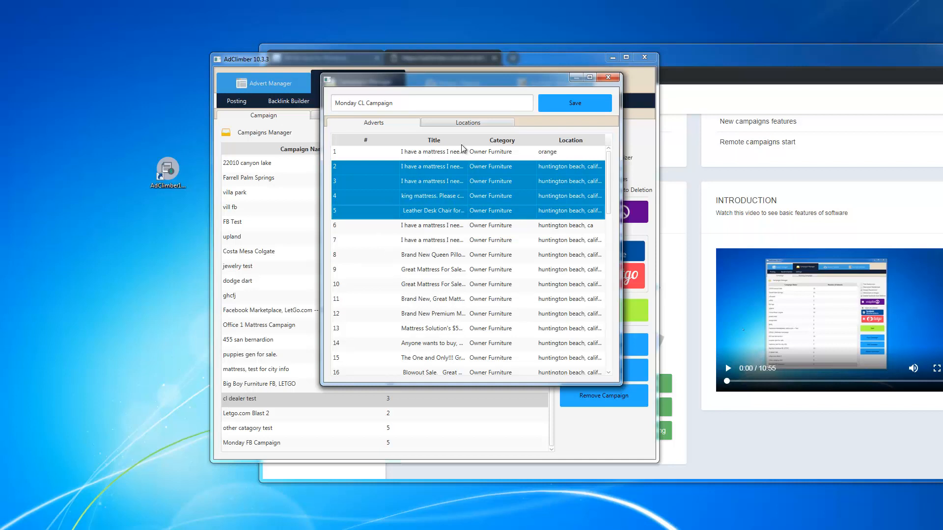
left_click(462, 125)
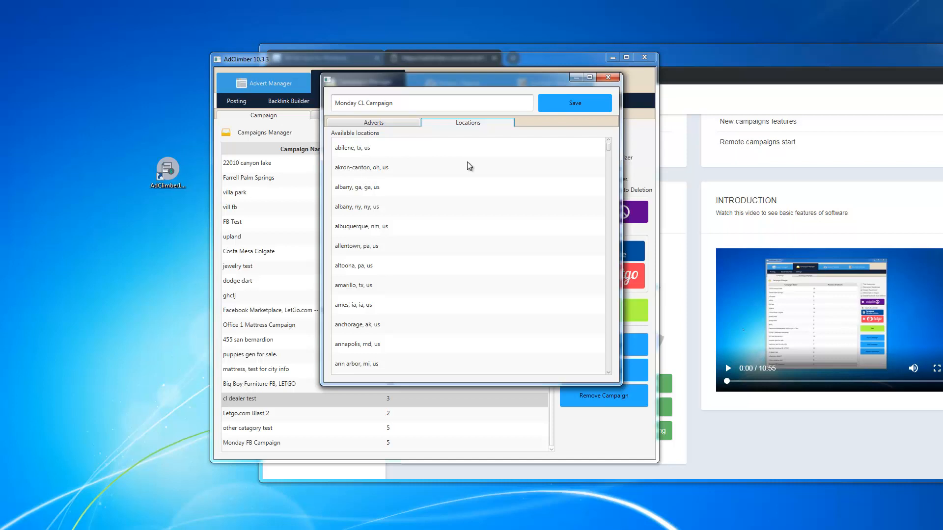
Step: Set the campaign location to orange co, ca, us and save the campaign
left_click_drag(609, 153, 630, 284)
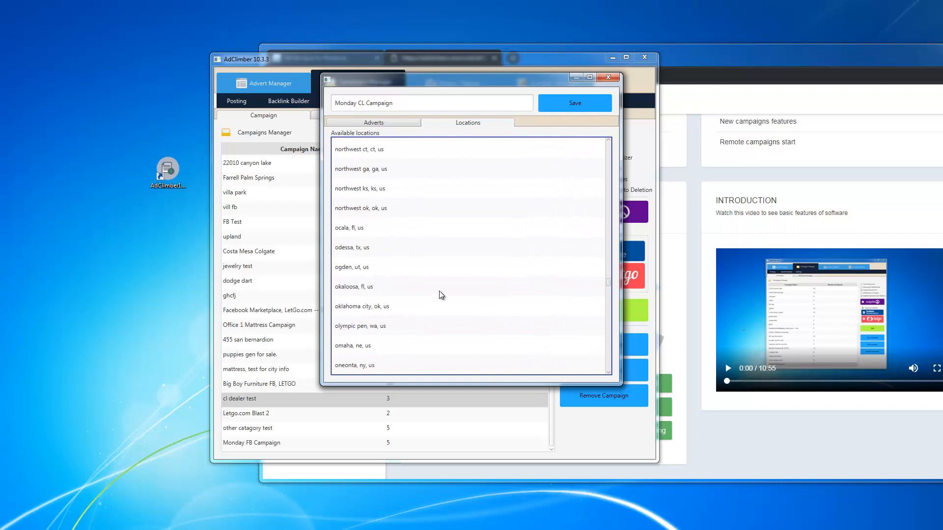
scroll(396, 278, "down", 2)
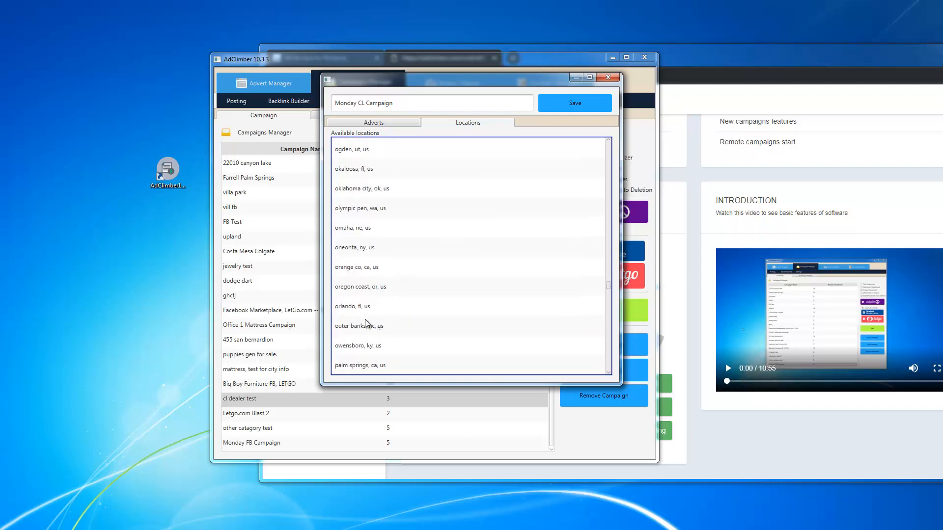
left_click(373, 270)
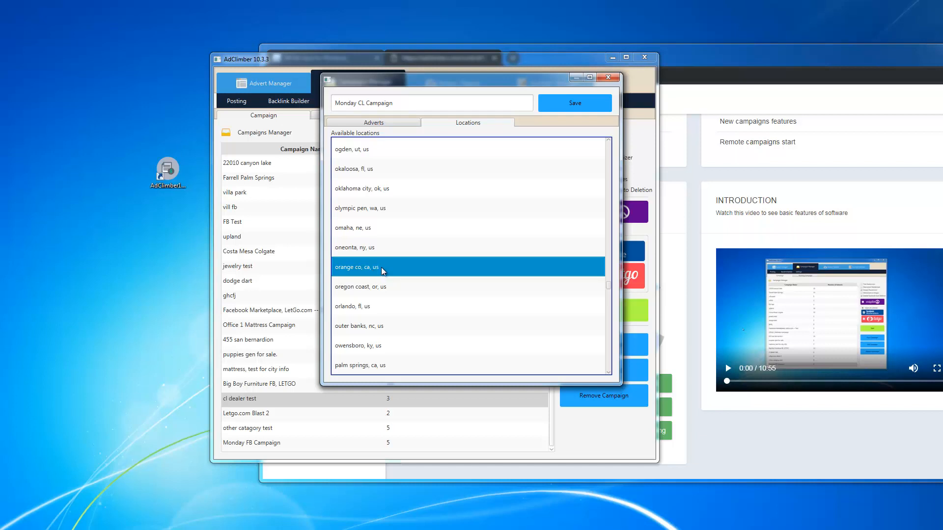
left_click(410, 104)
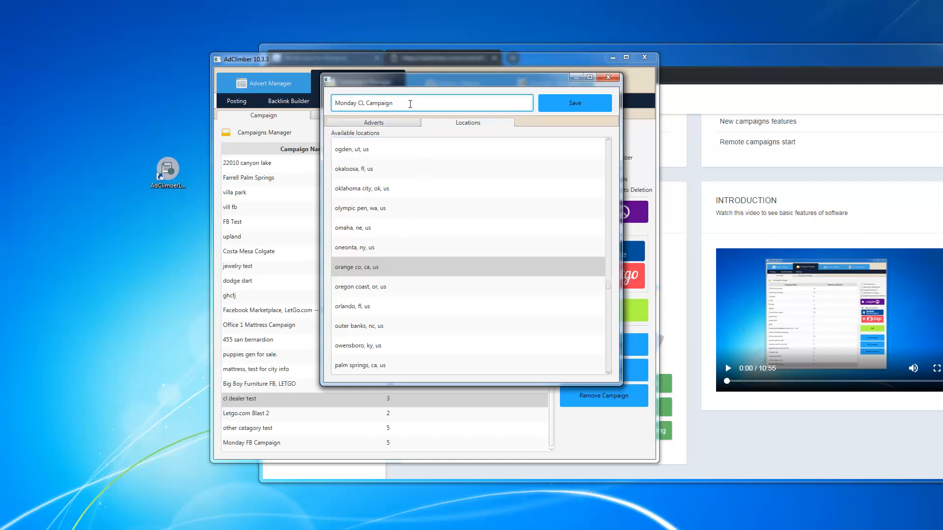
left_click(374, 123)
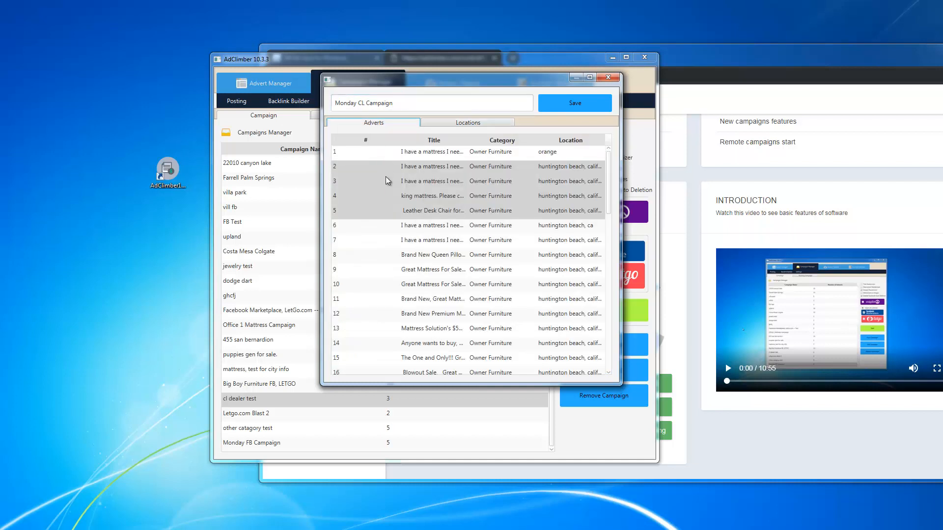
left_click(444, 124)
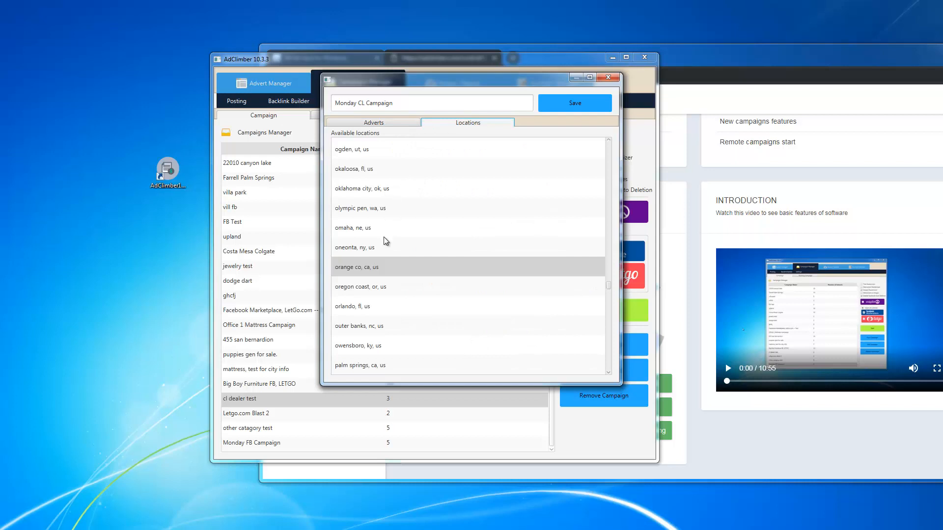
left_click(382, 267)
left_click(381, 267)
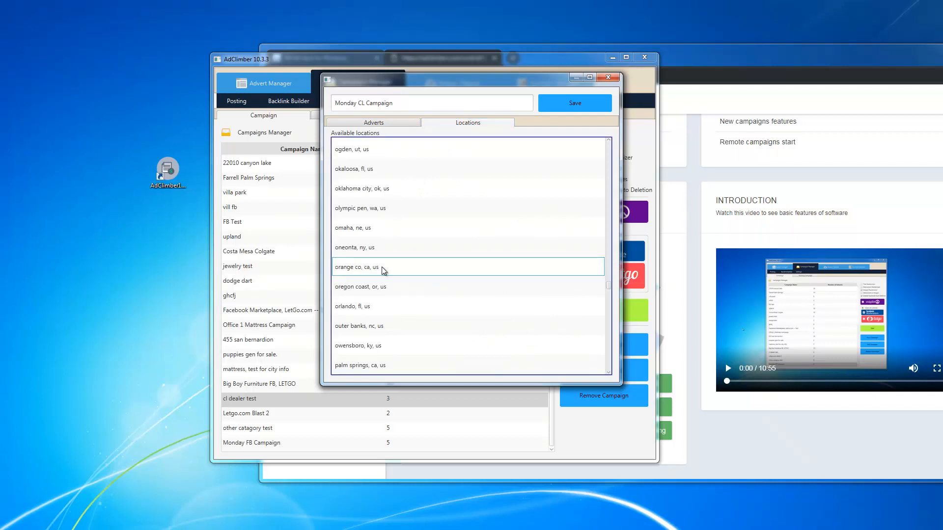
left_click(382, 267)
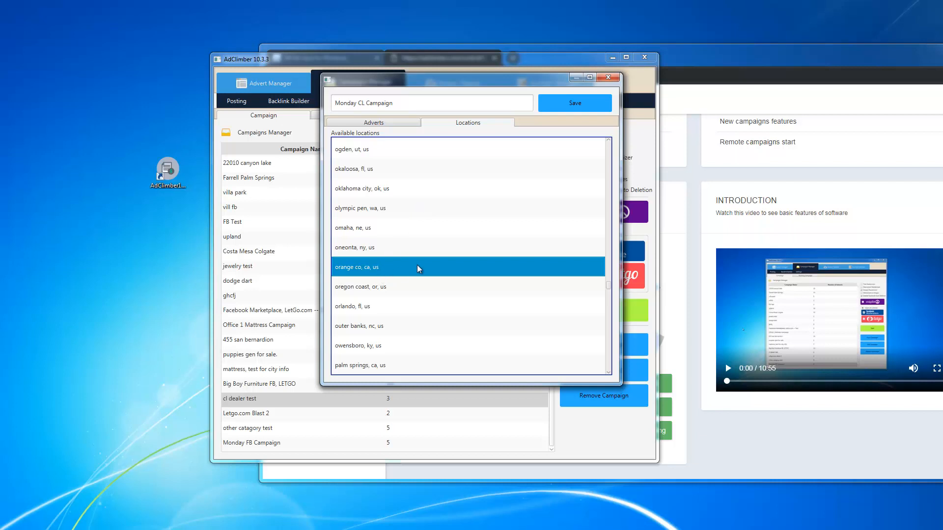
left_click(574, 107)
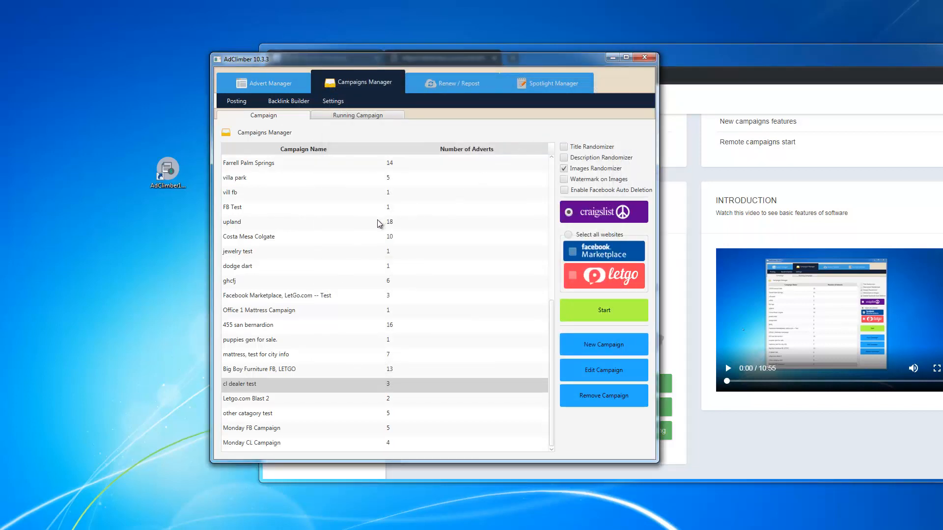
Step: Select the Monday CL Campaign in the Campaigns Manager list for Craigslist posting
left_click(288, 444)
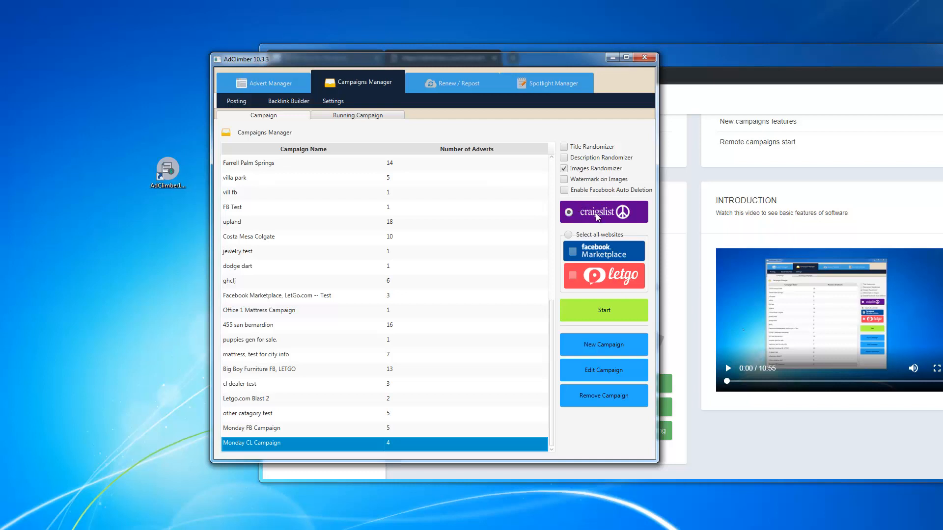
Step: Start the Monday CL Campaign on a craigslist account with the posting interval changed from 15 to 11
left_click(608, 312)
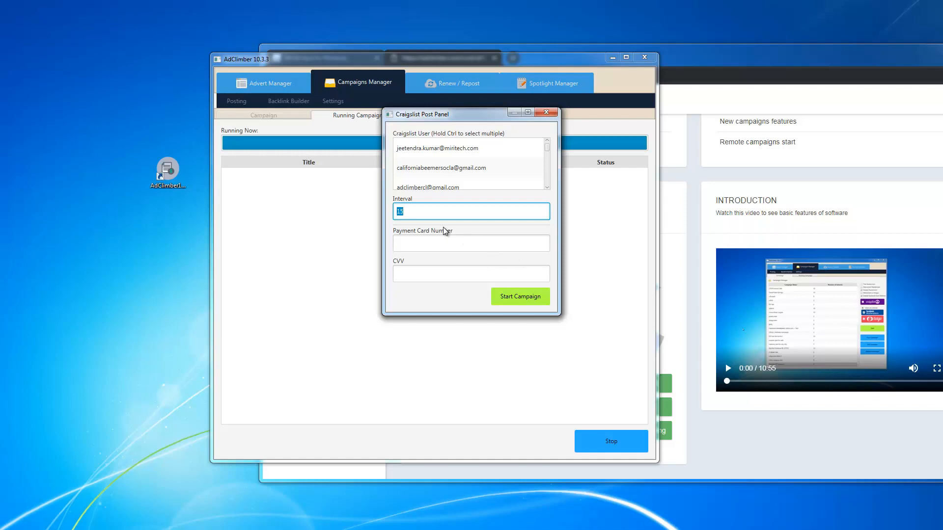
left_click_drag(547, 149, 547, 157)
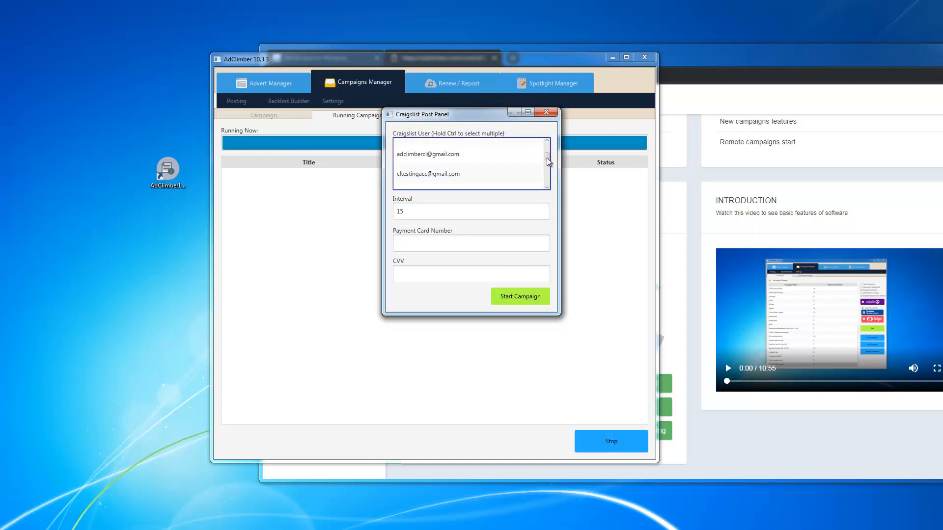
left_click(442, 157)
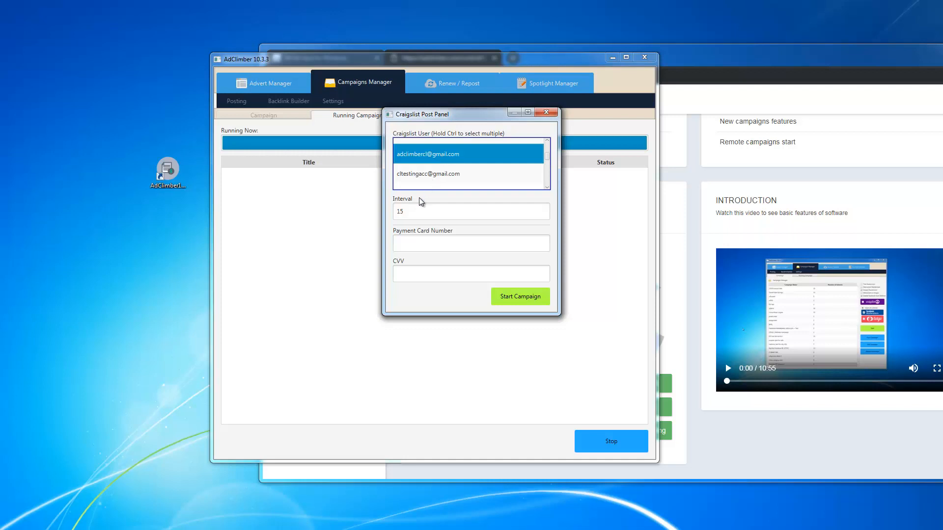
left_click(410, 212)
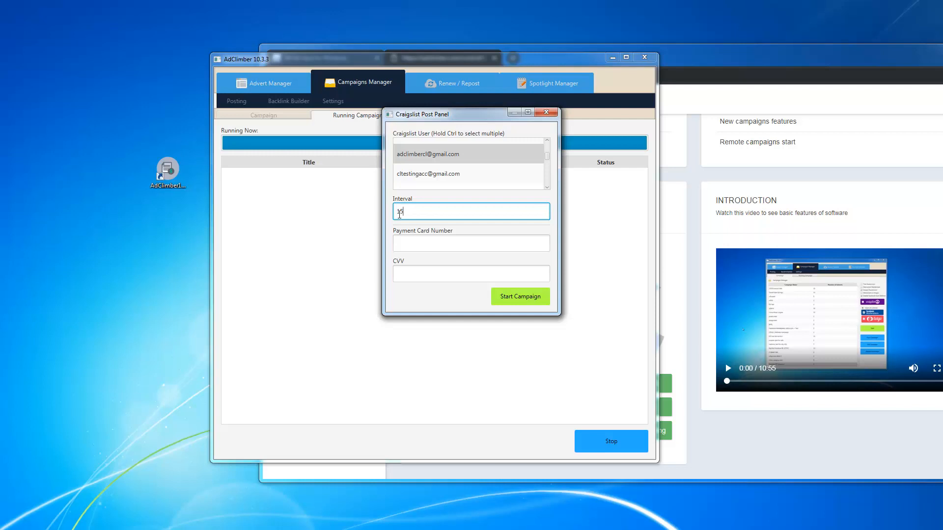
left_click_drag(407, 212, 387, 212)
type("11")
left_click(513, 304)
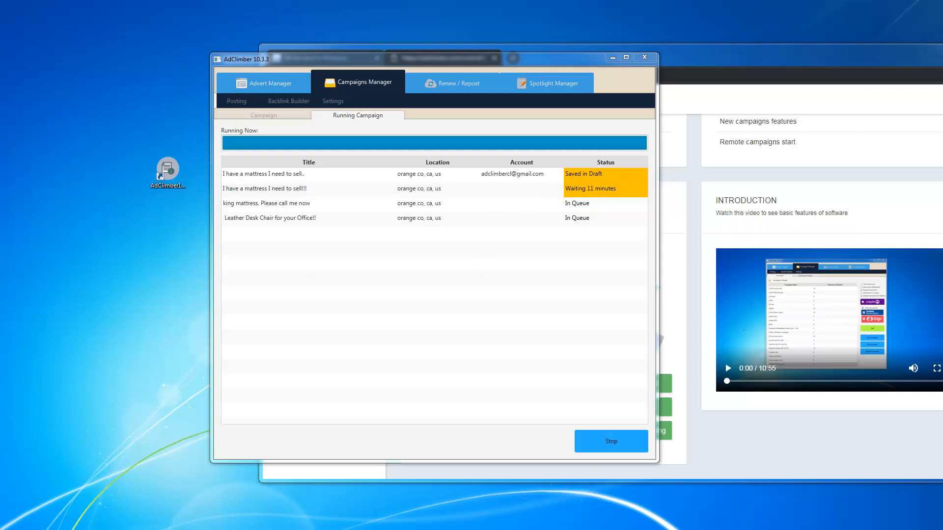
Step: Once the first mattress ad is saved, bring the Chrome craigslist account window into view
left_click_drag(0, 76, 606, 51)
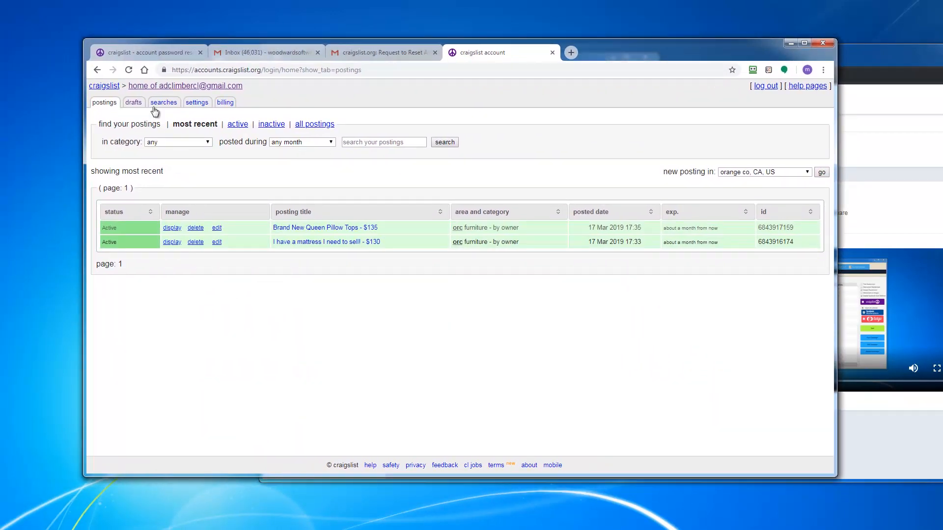
Step: Refresh the craigslist postings list and open the newest mattress posting
left_click(129, 70)
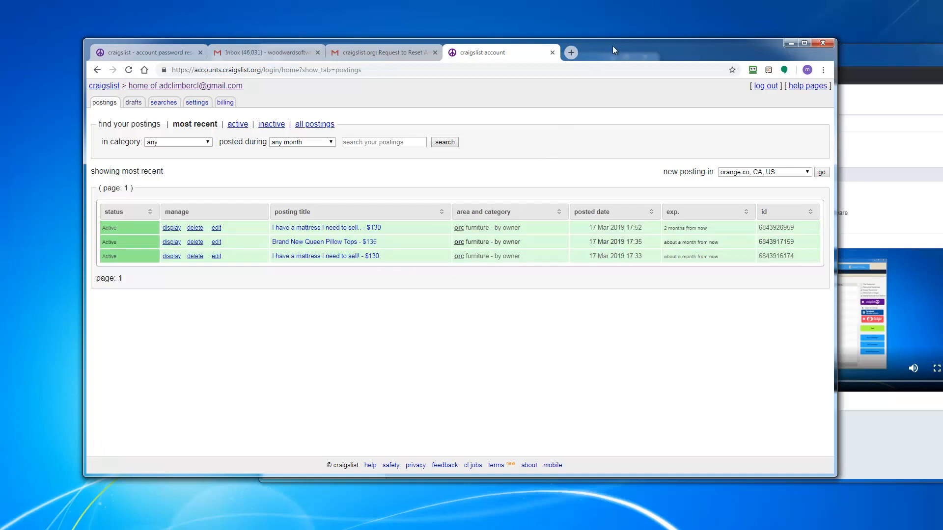
left_click_drag(612, 48, 615, 217)
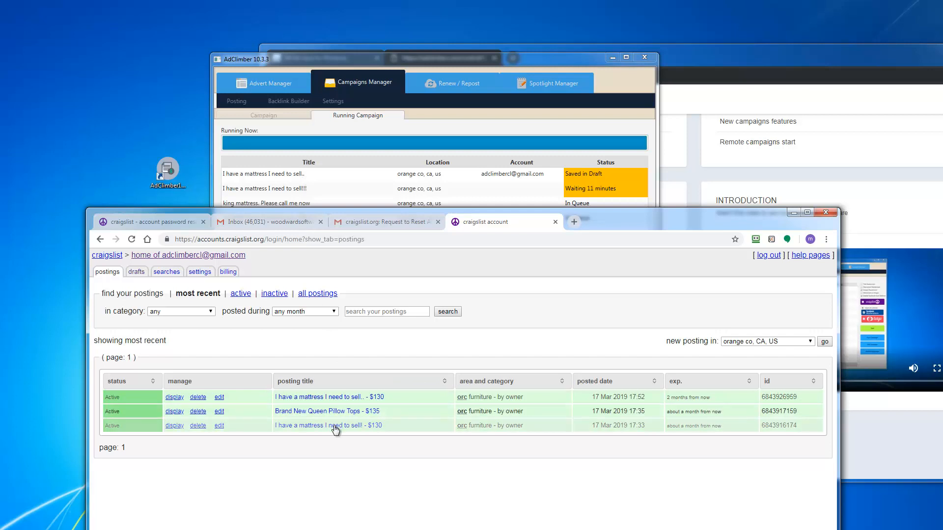
left_click(334, 398)
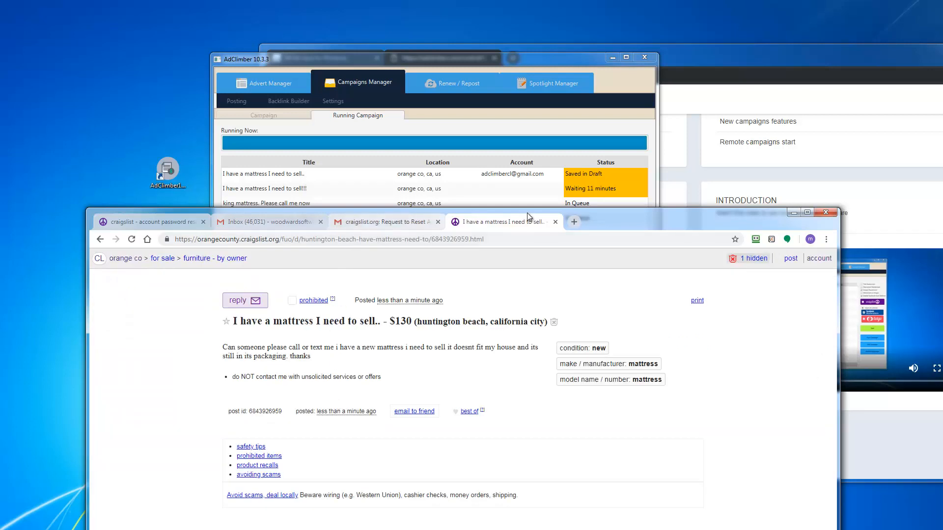
left_click_drag(610, 211, 542, 77)
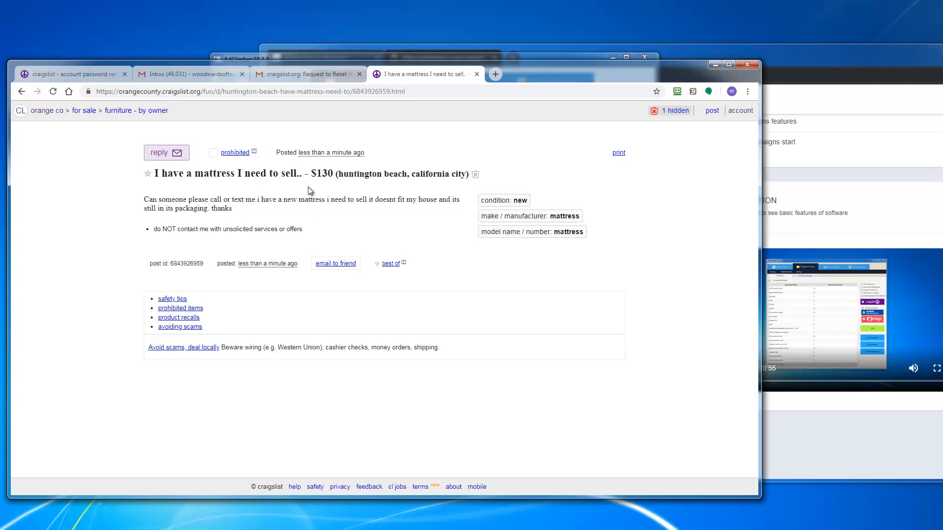
Step: Go back, view the Brand New Queen Pillow Tops listing, then return to AdClimber
left_click(22, 92)
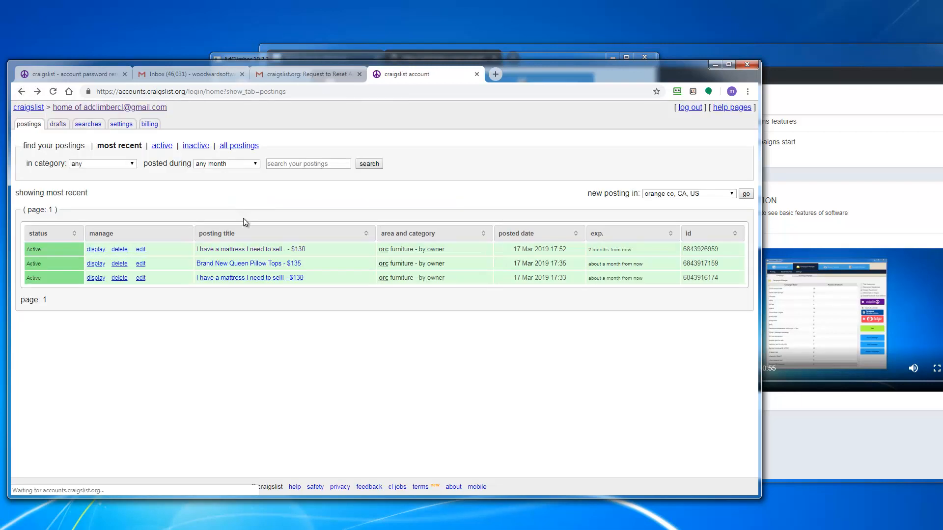
left_click(228, 265)
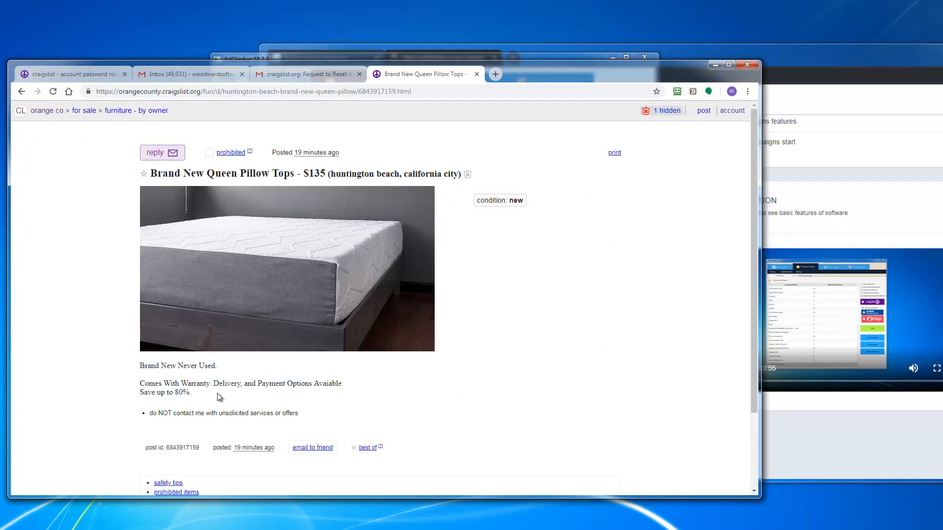
scroll(173, 459, "down", 2)
scroll(173, 457, "up", 2)
left_click_drag(597, 77, 583, 118)
left_click(554, 65)
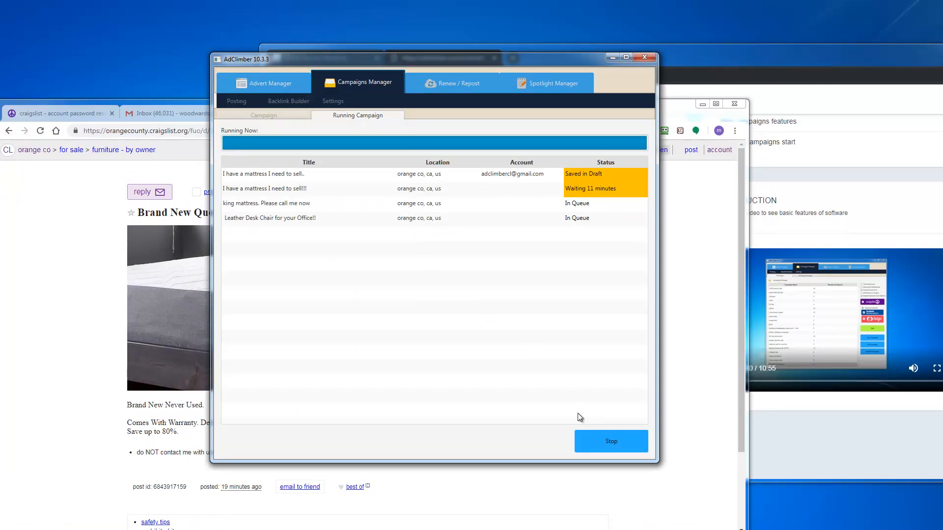
Step: Stop the running campaign and bring the Campaigns Manager list to the front
left_click(610, 444)
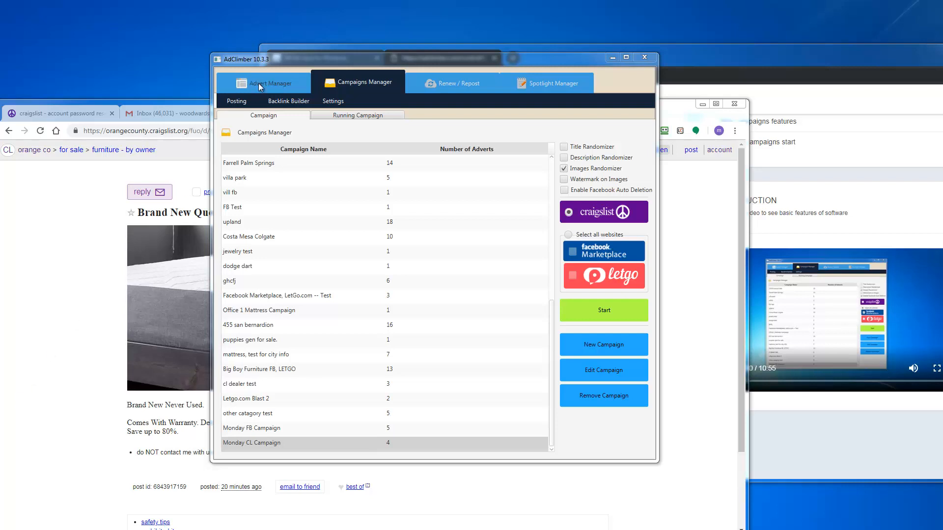
left_click(372, 84)
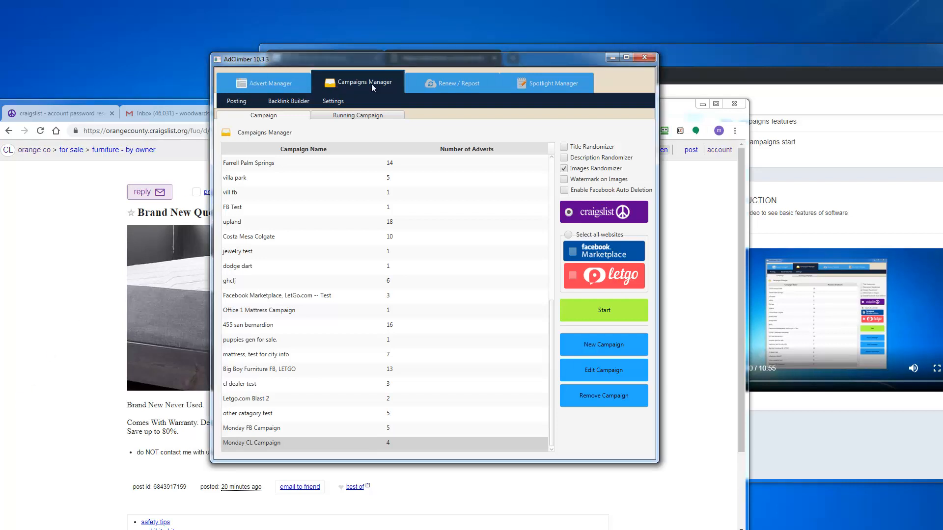
Step: Replace the Facebook password in the social media settings and save the login details
left_click(334, 102)
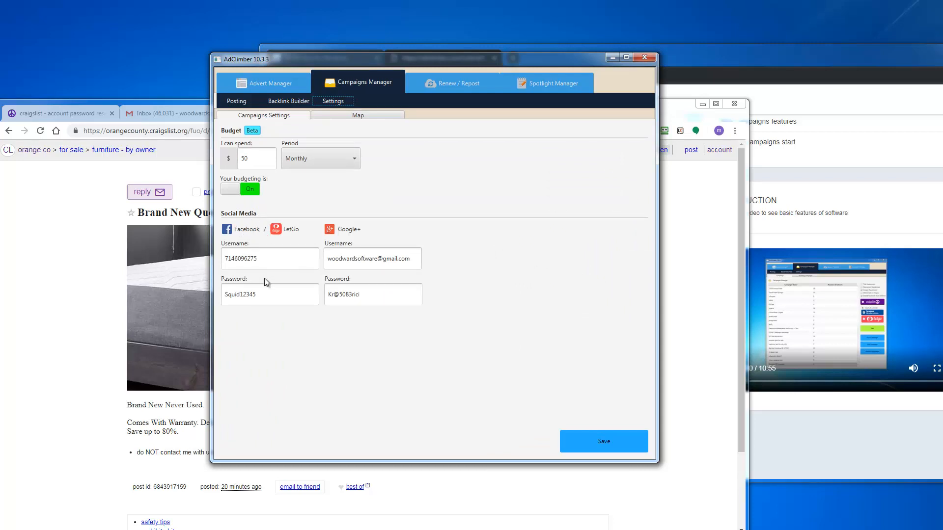
left_click_drag(267, 294, 210, 294)
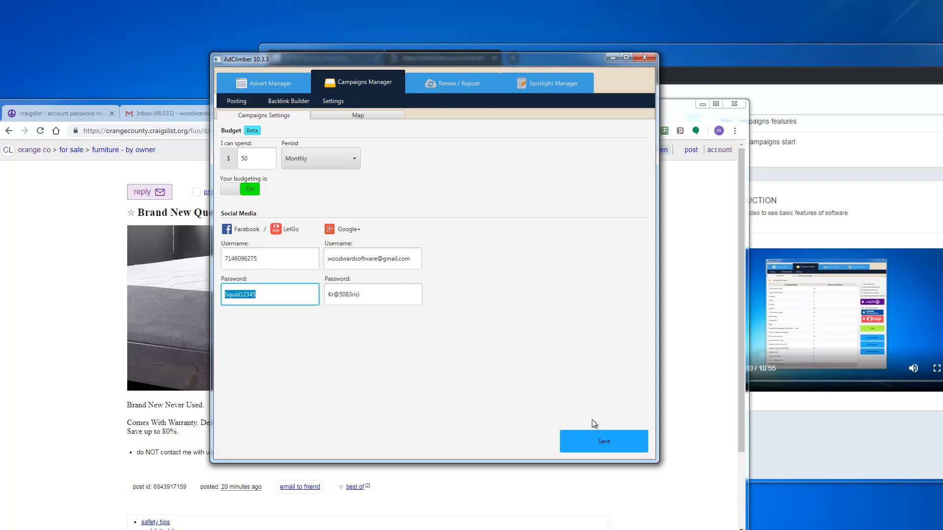
left_click(610, 447)
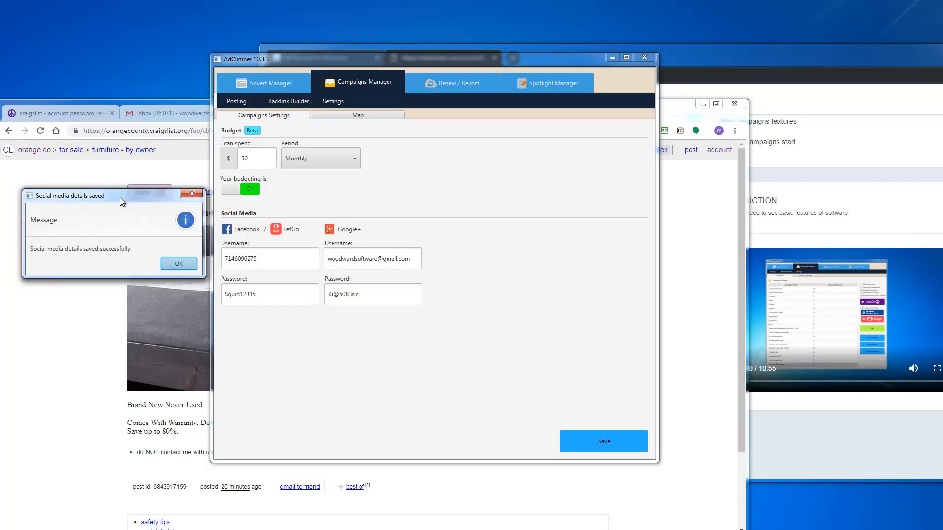
left_click_drag(79, 190, 255, 208)
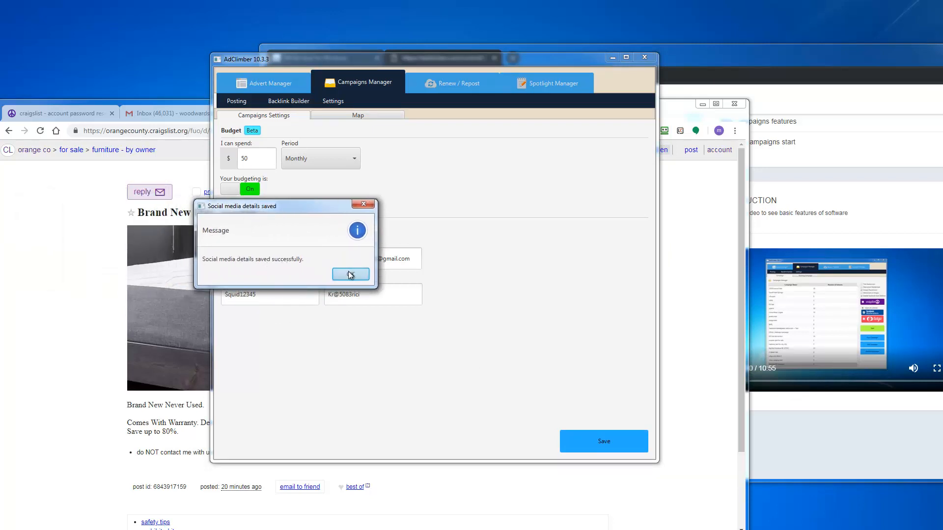
left_click_drag(312, 205, 330, 281)
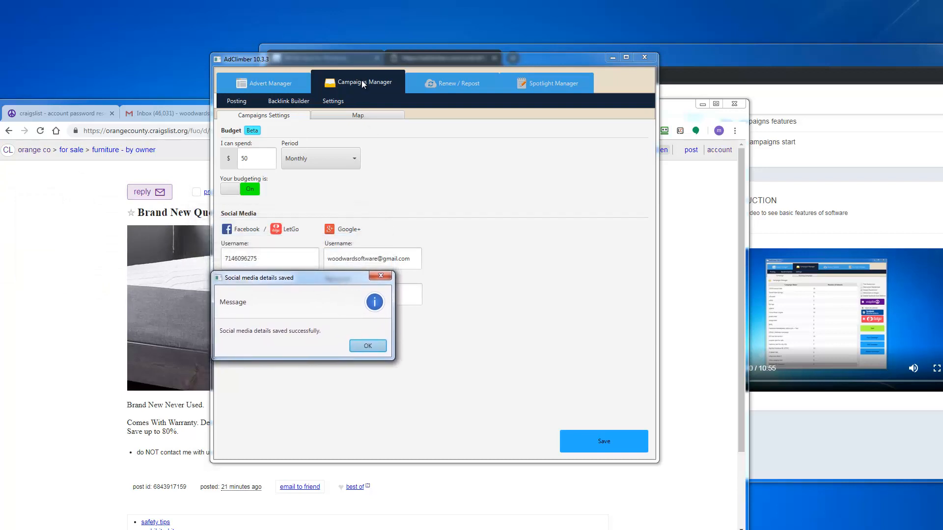
left_click(368, 346)
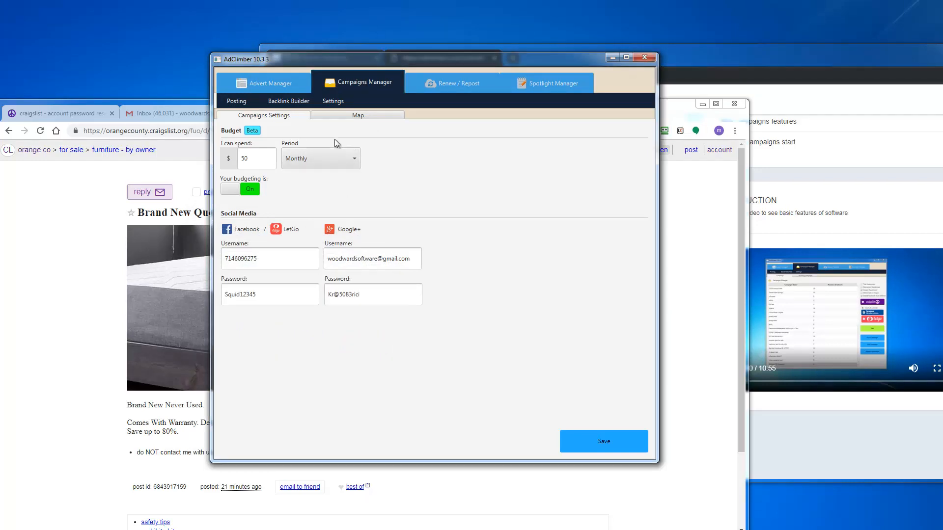
Step: Save the campaign settings and go to the Advert Manager adverts list
left_click(333, 104)
left_click(604, 440)
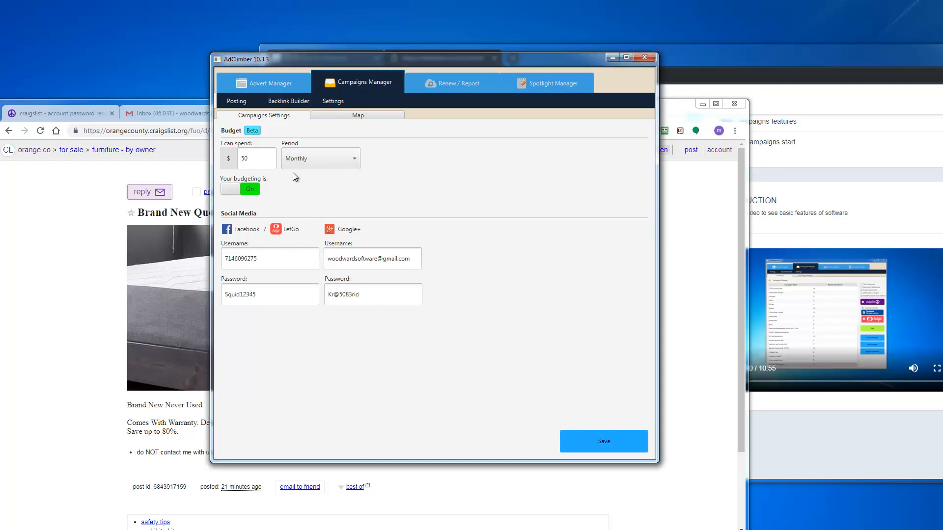
left_click(268, 83)
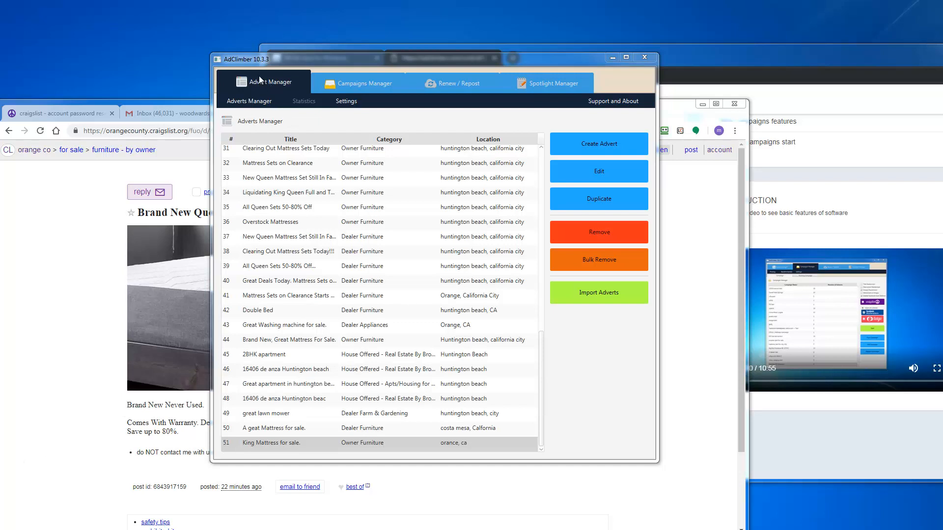
Step: Create a new advert of type For Sale - By Owner in the Owner Furniture category
left_click(612, 145)
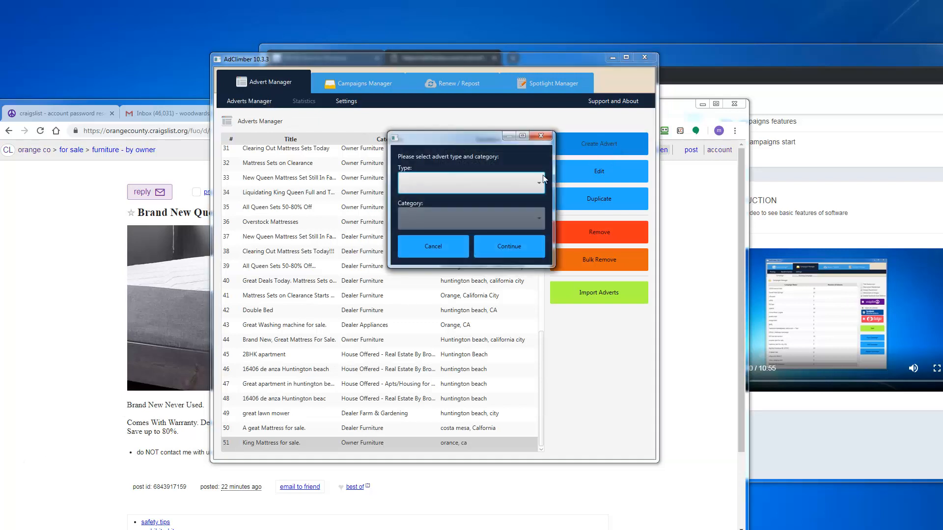
left_click(516, 187)
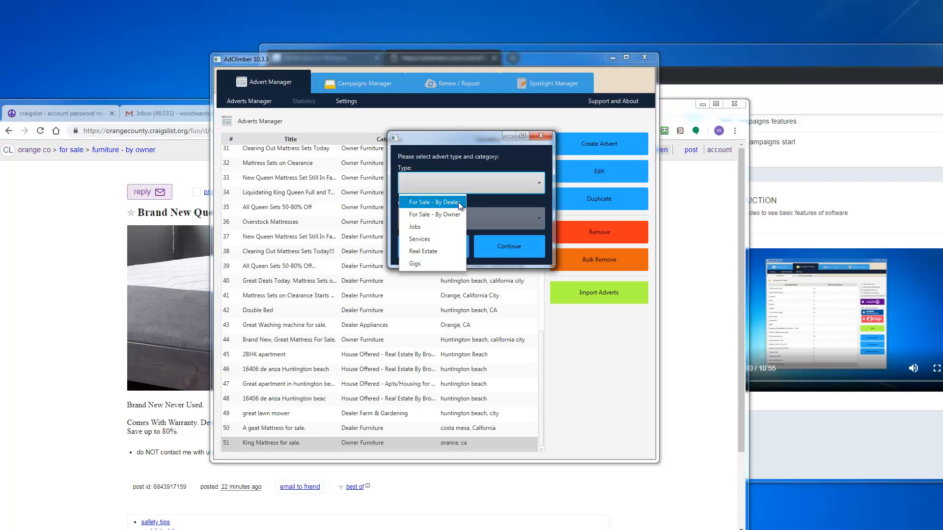
left_click(455, 214)
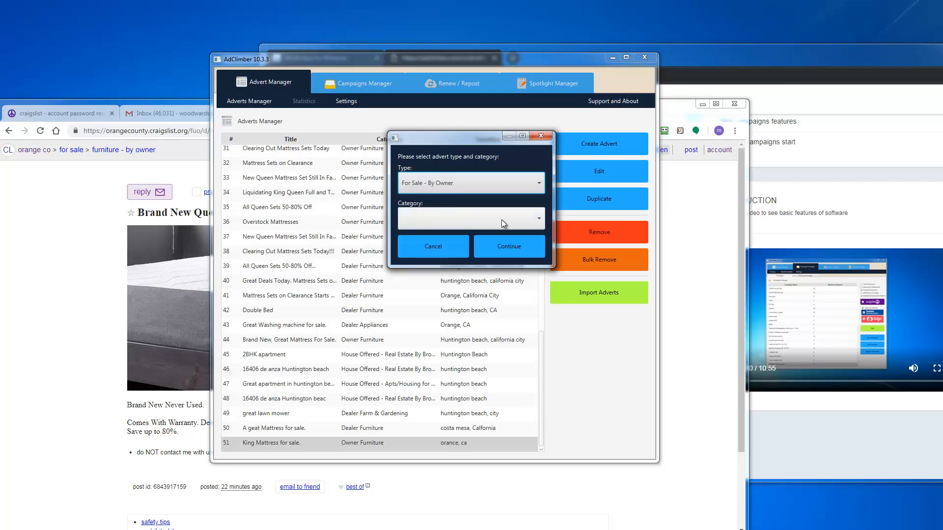
left_click(502, 219)
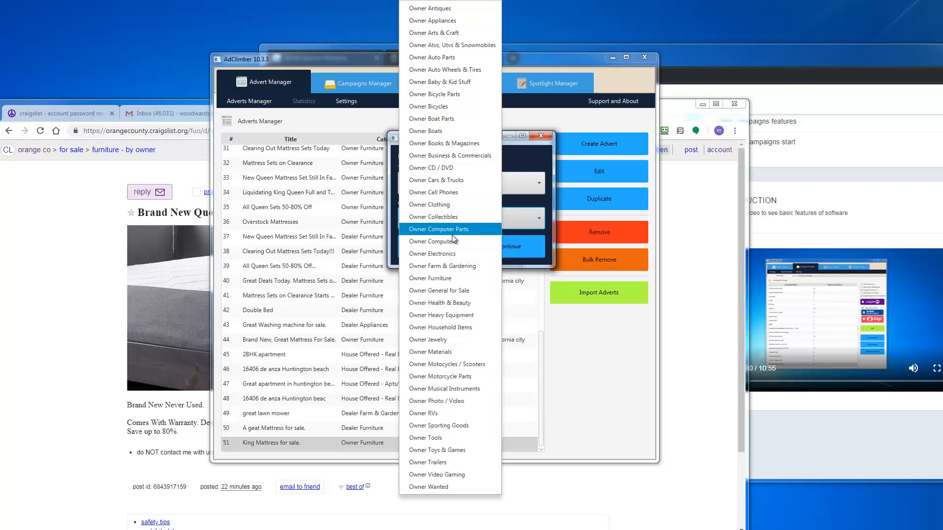
left_click(444, 279)
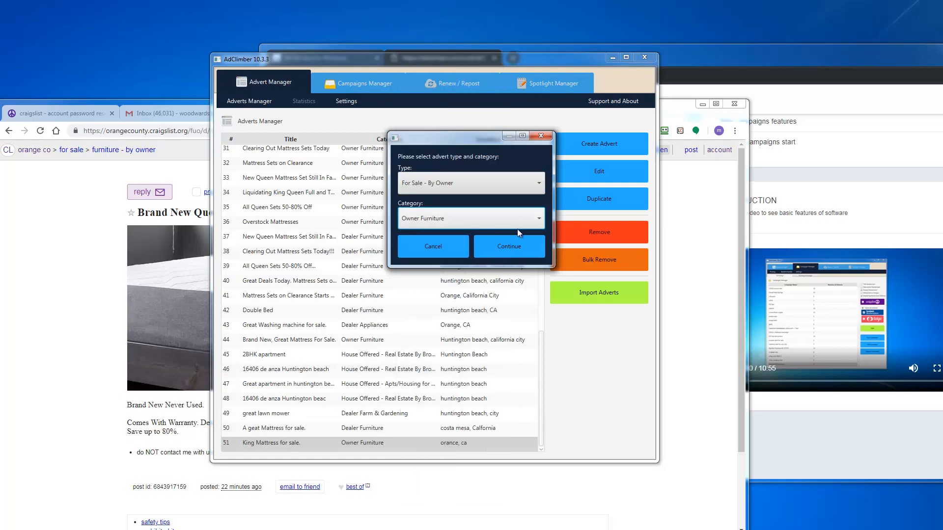
left_click(522, 251)
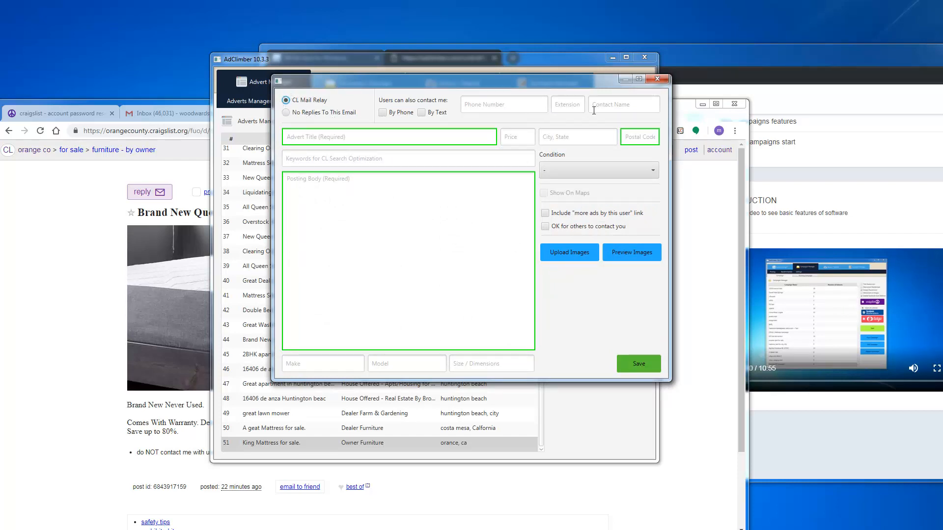
Step: Enter the advert title 'king mattress for sale.' and price 179
left_click(651, 106)
left_click(567, 104)
left_click(507, 108)
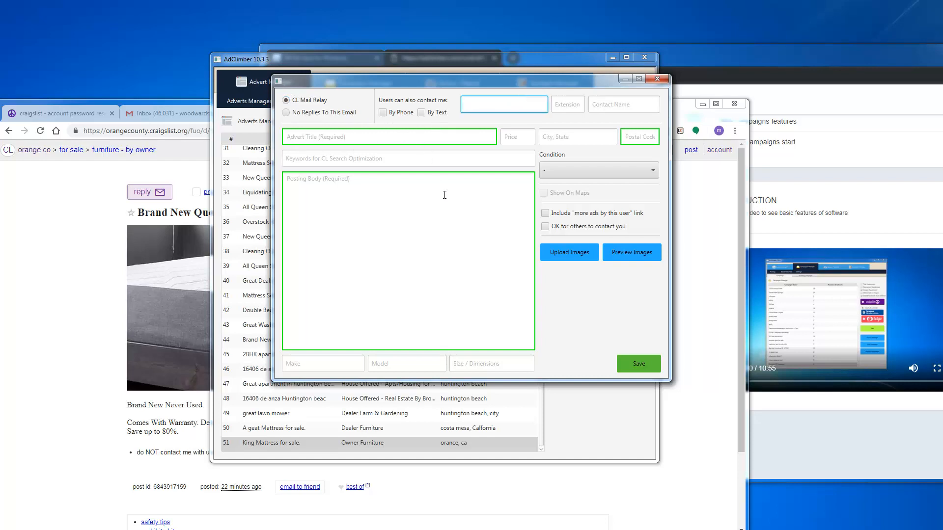
left_click(354, 140)
type("k")
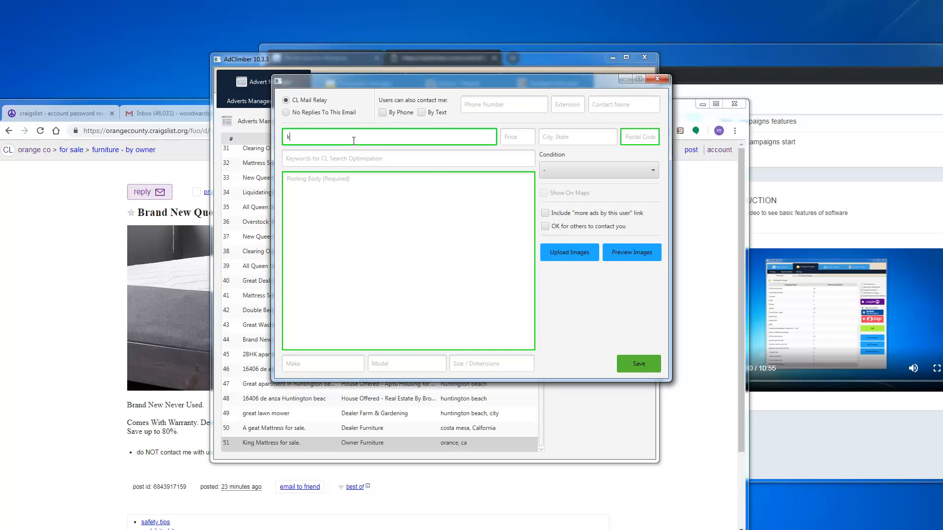
type("ing mattress for sale.")
left_click(518, 134)
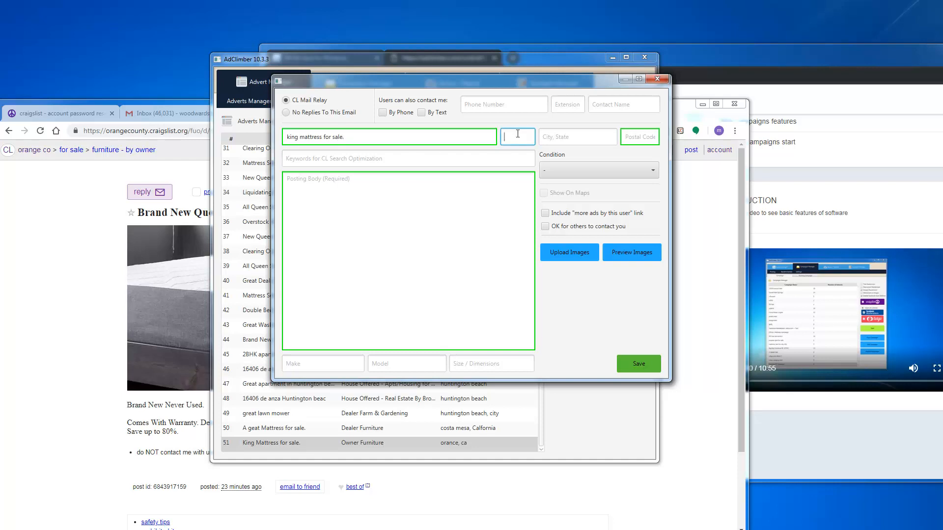
type("179")
Step: Set the location to 'orange, california' and the postal code to 92628
left_click(574, 138)
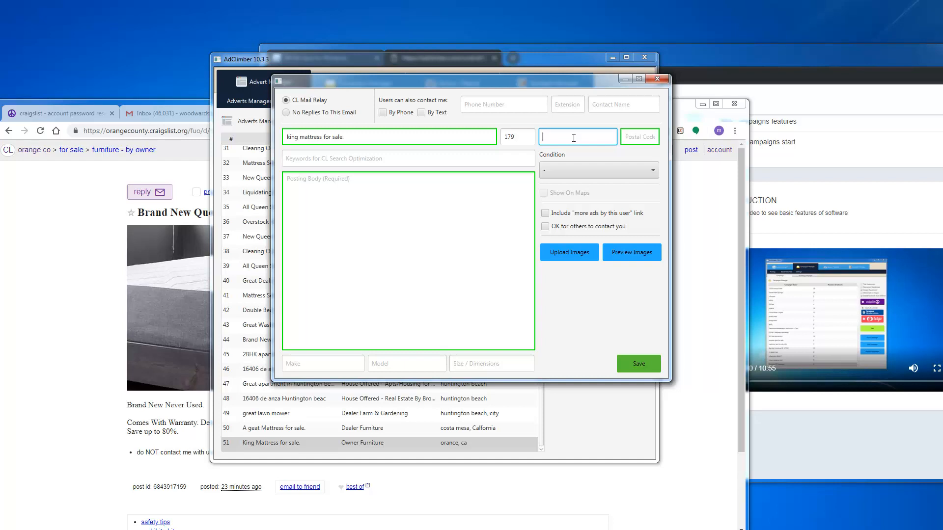
type("92626")
key("BackSpace")
key("BackSpace")
key("BackSpace")
key("BackSpace")
key("BackSpace")
type("orange, california")
left_click_drag(594, 136, 540, 137)
left_click(593, 136)
left_click(629, 138)
type("9262")
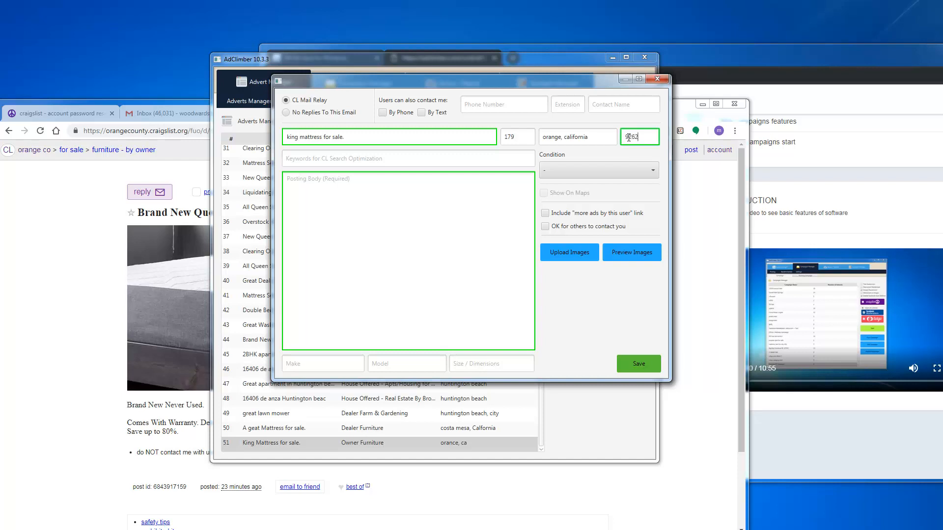
type("89")
key("BackSpace")
Step: Copy the title into the posting body and set the condition to like new
left_click(359, 163)
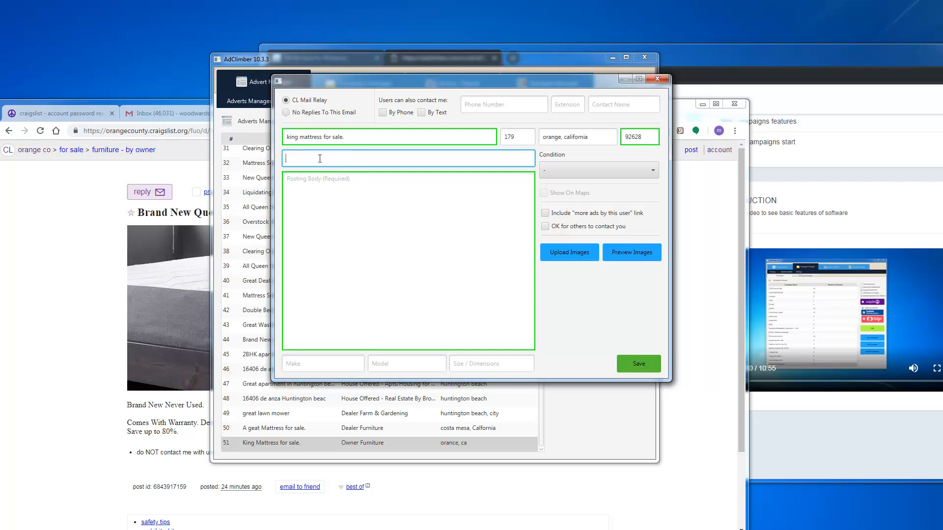
left_click(315, 192)
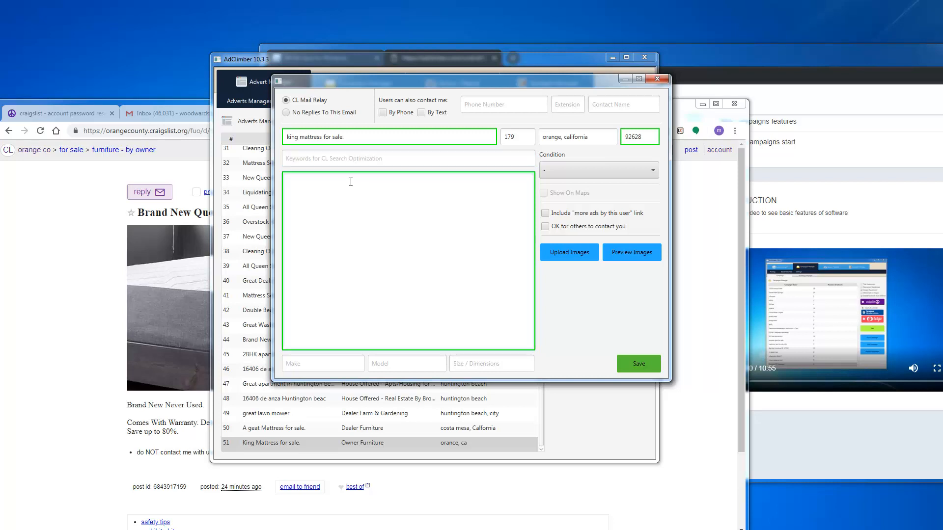
left_click_drag(347, 136, 284, 137)
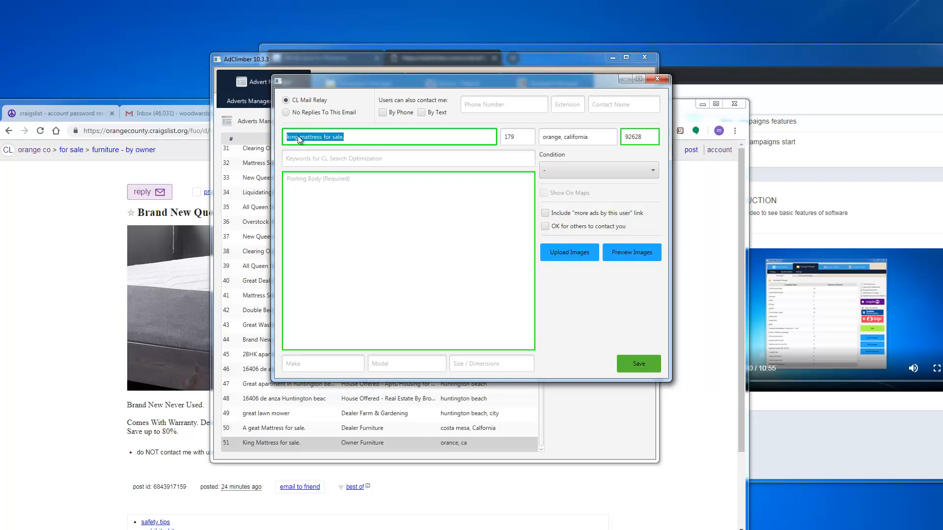
right_click(298, 135)
left_click(310, 180)
left_click(307, 182)
right_click(306, 185)
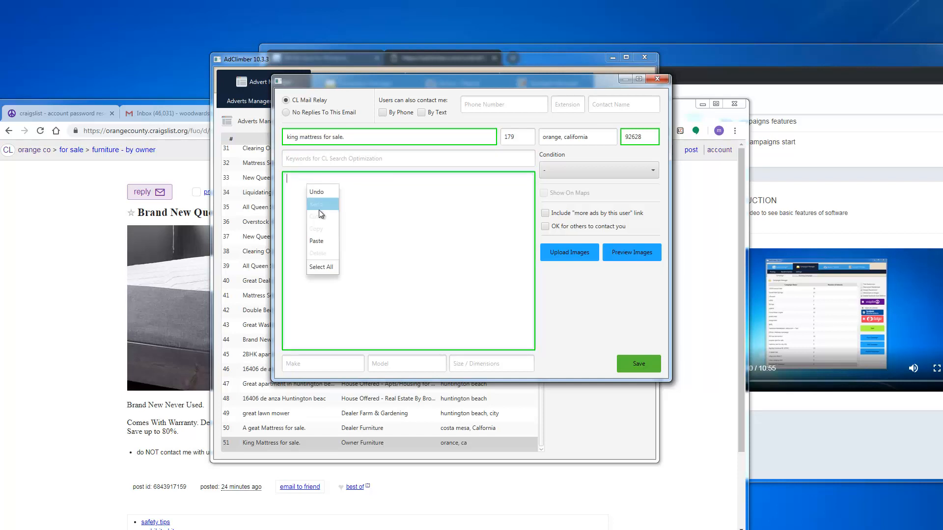
left_click(317, 241)
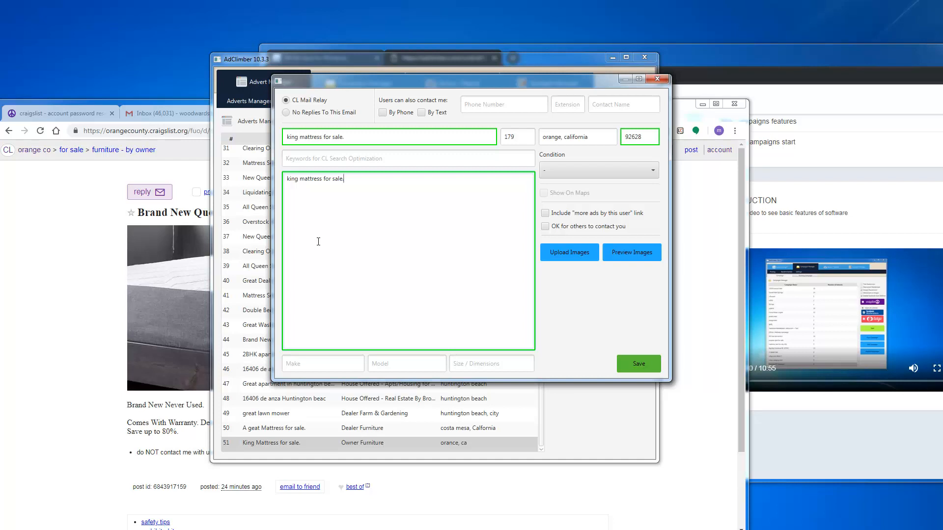
left_click(596, 174)
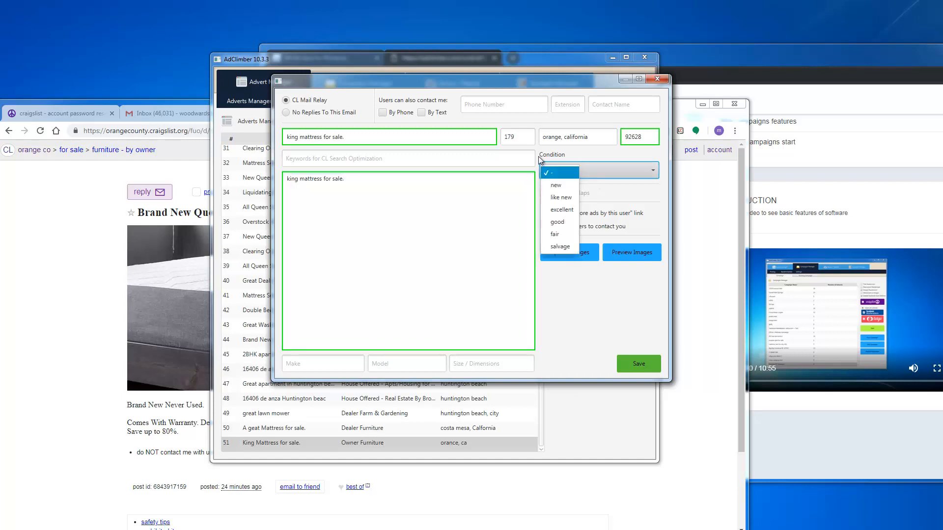
left_click(568, 197)
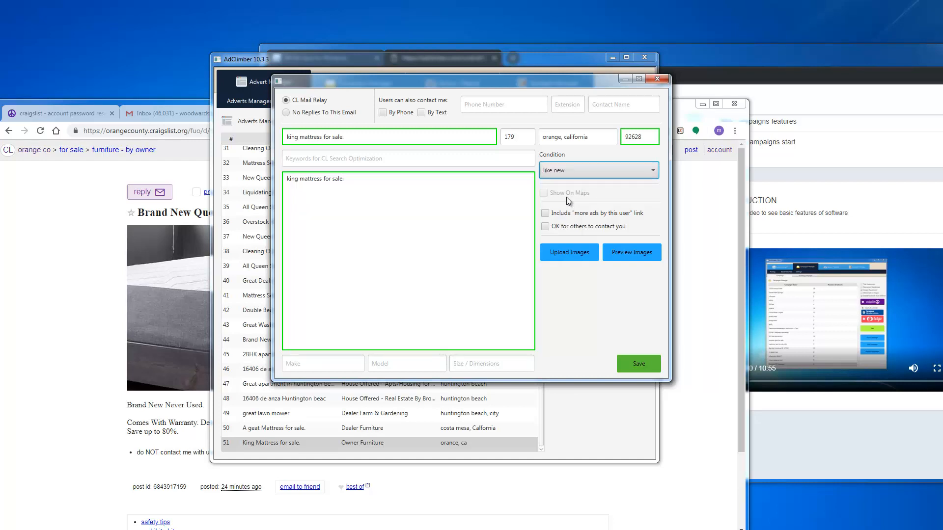
Step: Upload 00b0b_aIpl98jt6JH_600x450.jpg from the Desktop's mattress campaign folder to the advert
left_click(582, 254)
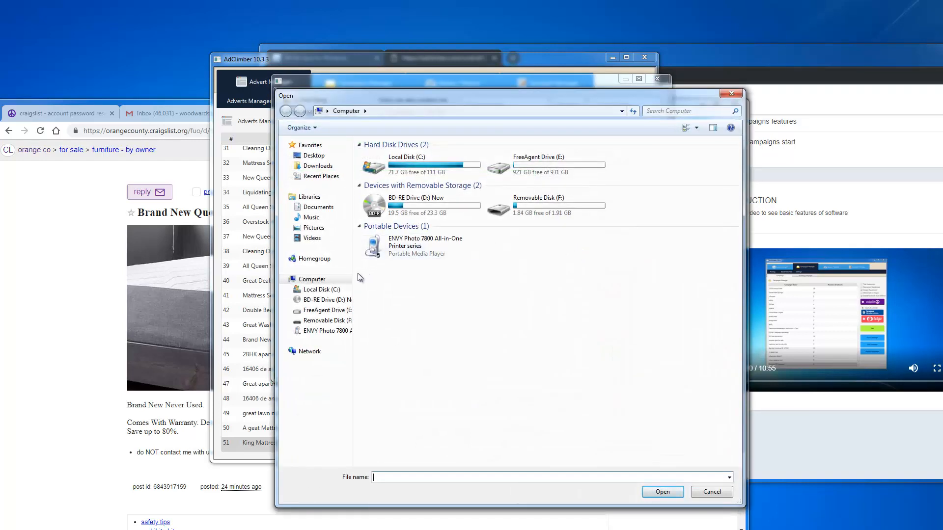
left_click(317, 156)
left_click(480, 241)
scroll(480, 241, "down", 5)
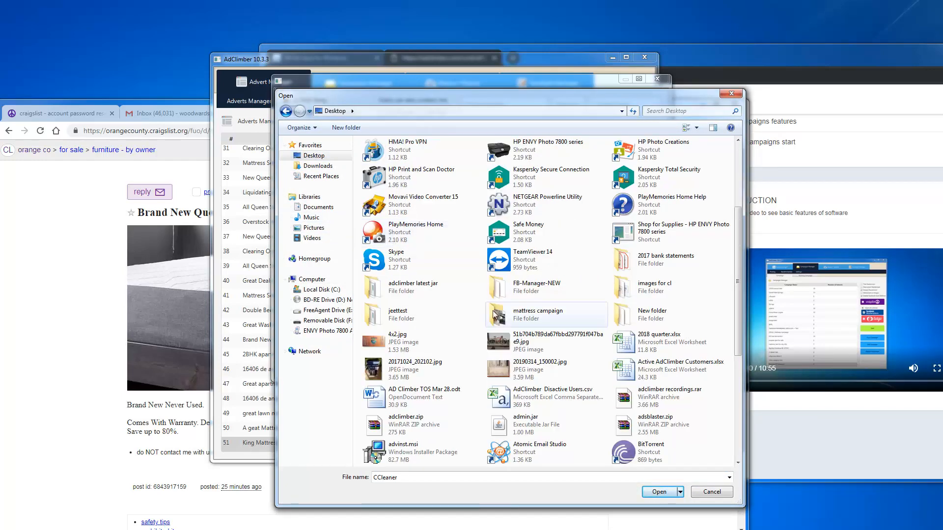
double_click(514, 320)
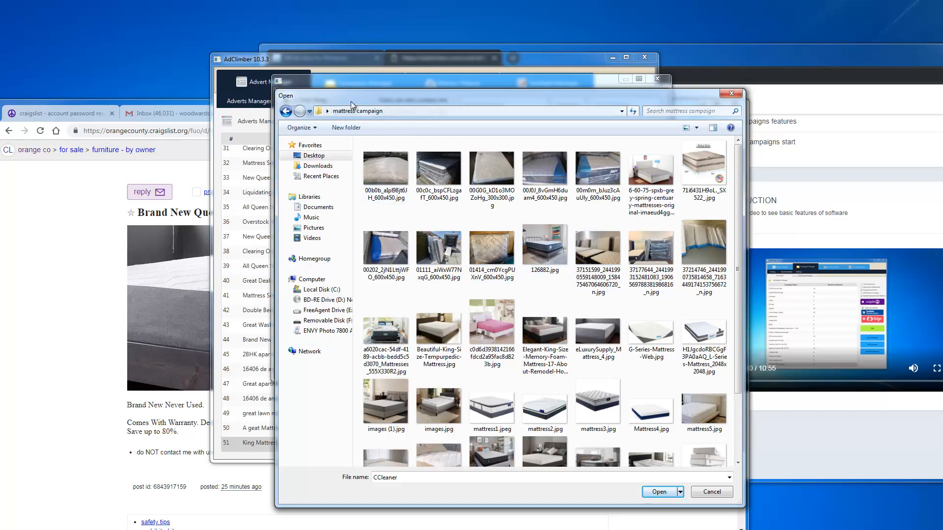
left_click(331, 57)
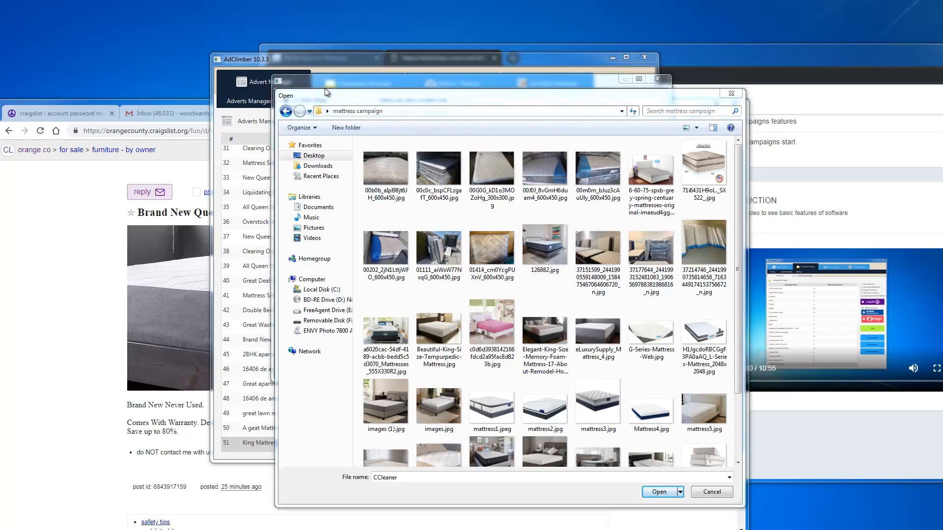
left_click(393, 172)
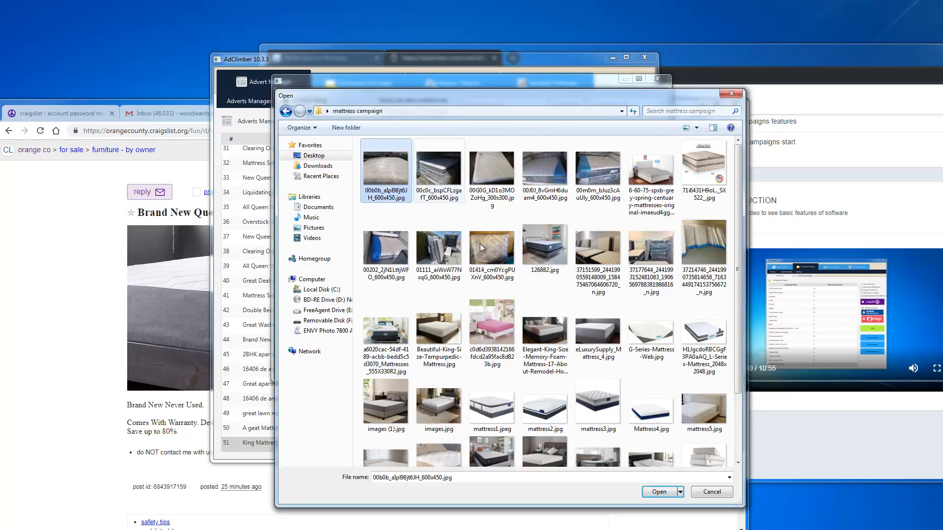
left_click(659, 492)
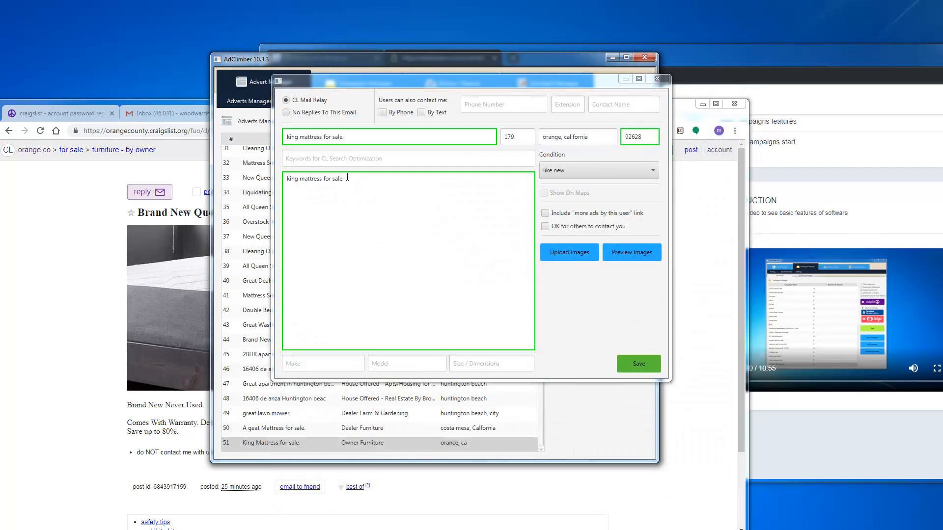
Step: Check the attached image in preview, then save the king mattress advert as entry 52
left_click(625, 256)
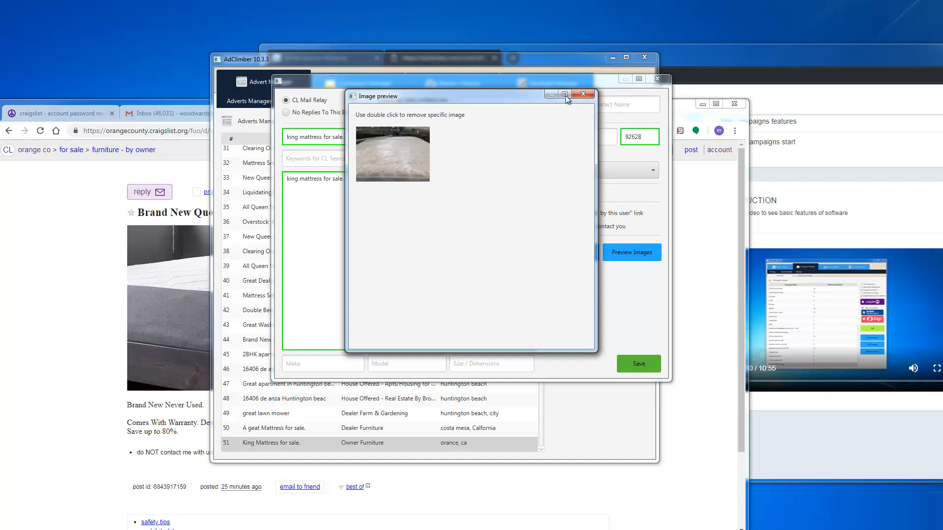
left_click(583, 95)
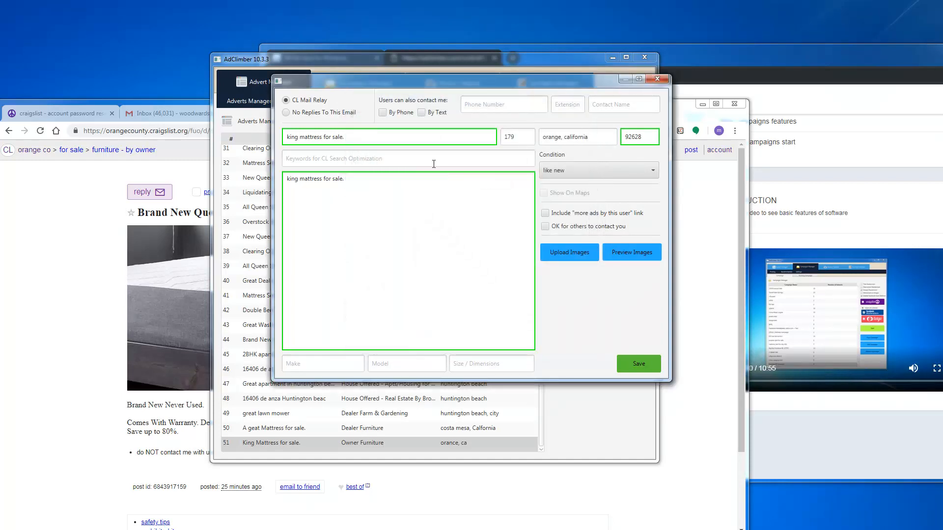
left_click(645, 367)
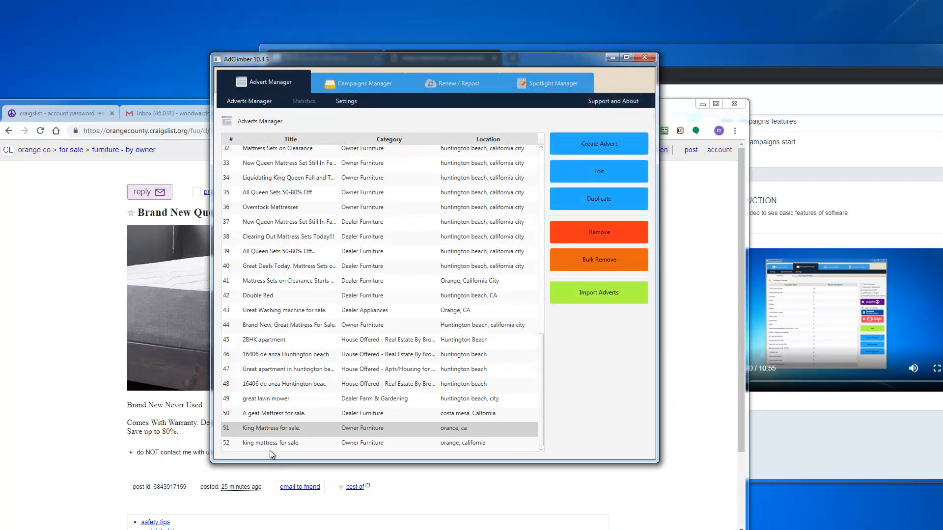
Step: Select advert 52 and show the Campaigns Manager's Posting list of campaigns
left_click(261, 444)
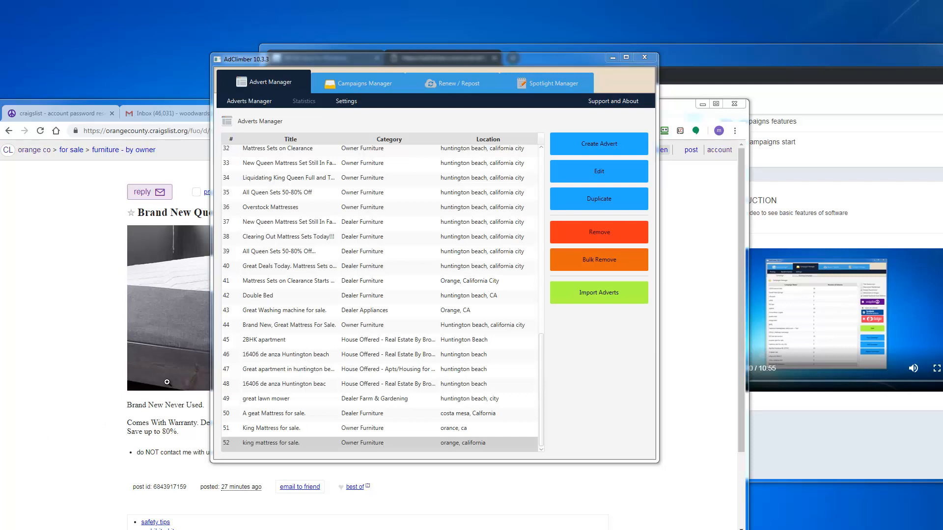
left_click(361, 87)
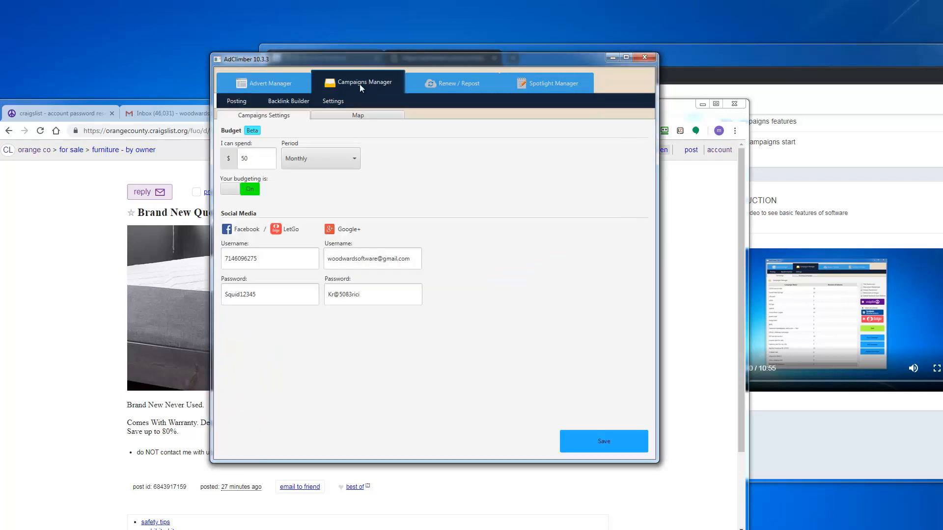
left_click(236, 104)
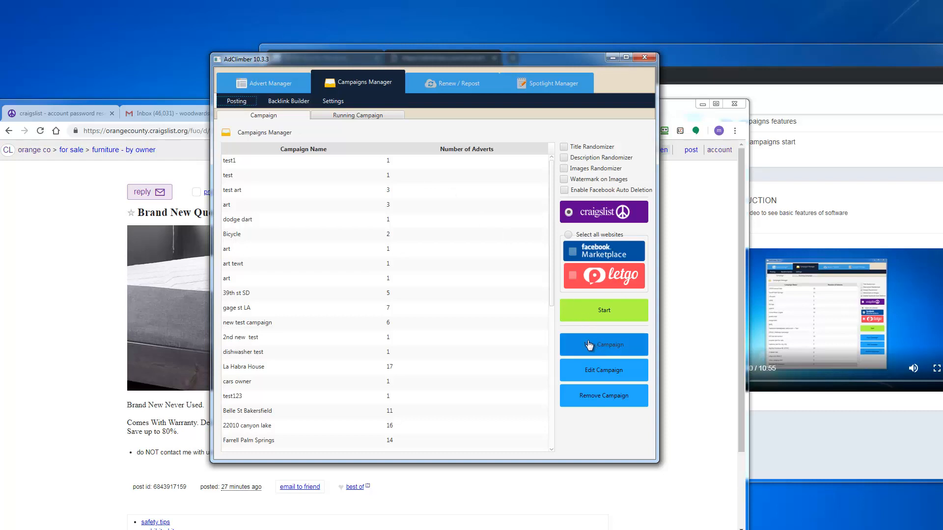
Step: Create a new campaign named 'Monday FB campaign', fixing the misspelled name
left_click(618, 349)
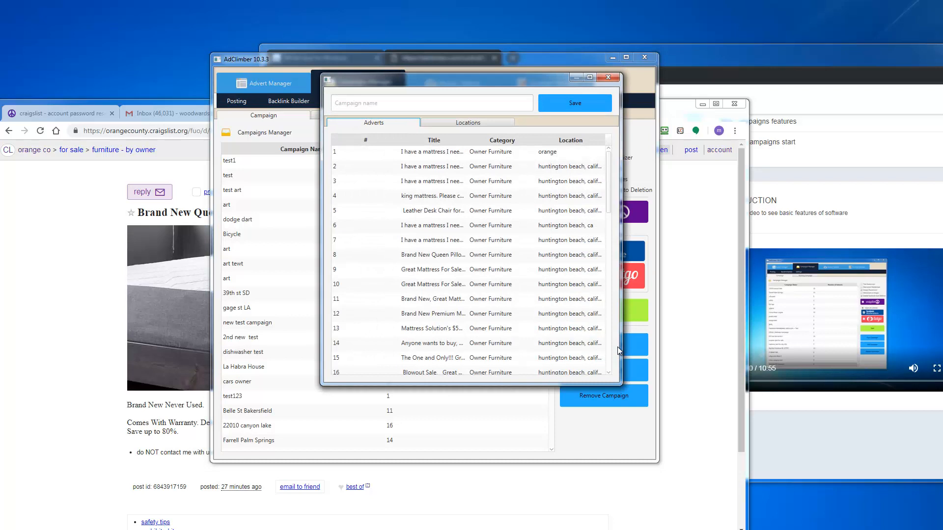
left_click_drag(407, 83, 374, 89)
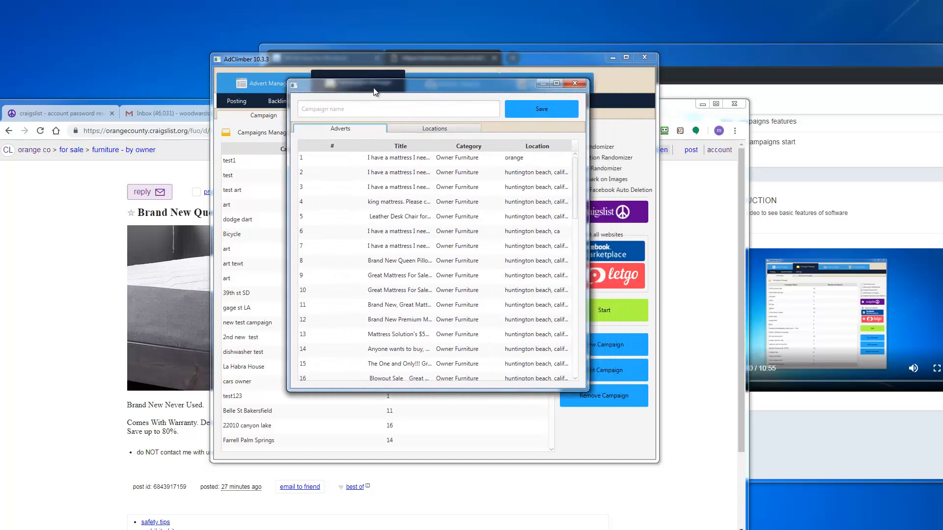
left_click(373, 113)
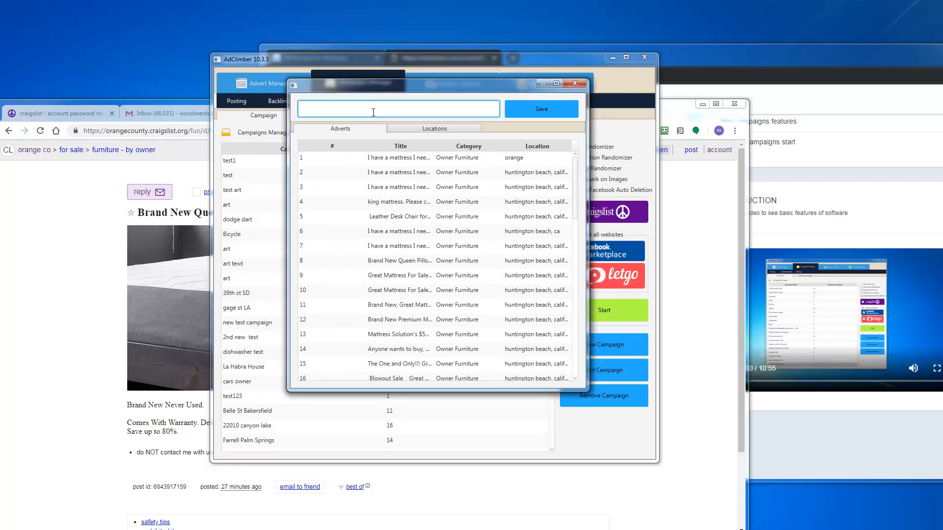
type("Monday FB campaign")
left_click(350, 112)
type("a")
Step: Pick the king mattress advert plus adverts 29, 30, 31 and 32 for the campaign
left_click(349, 134)
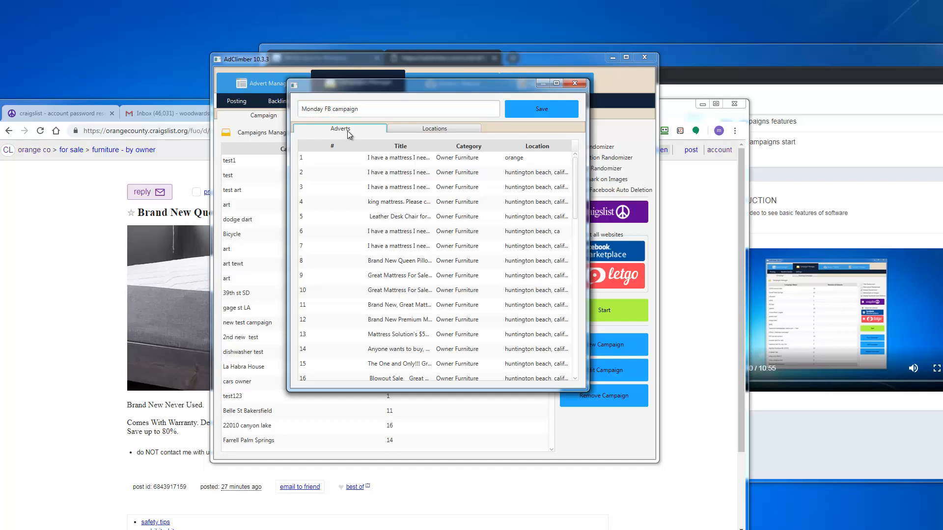
scroll(354, 189, "down", 3)
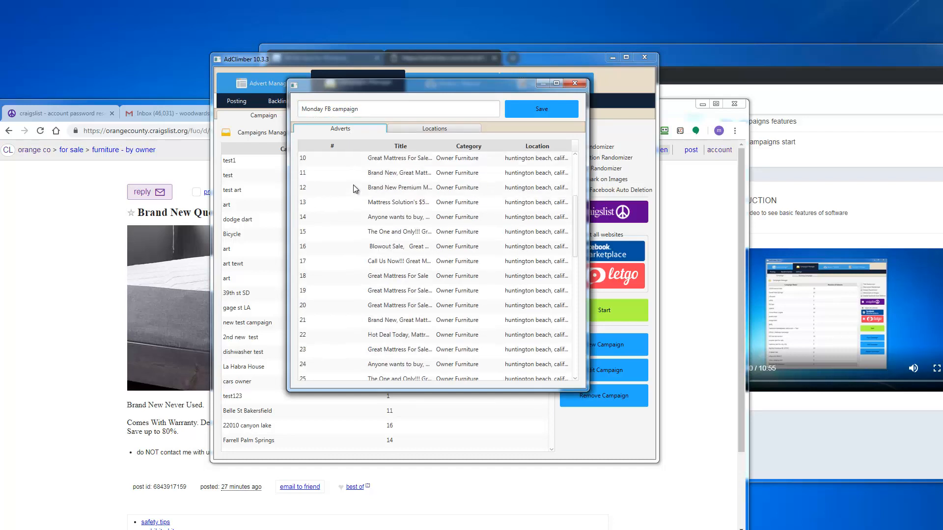
scroll(355, 189, "down", 9)
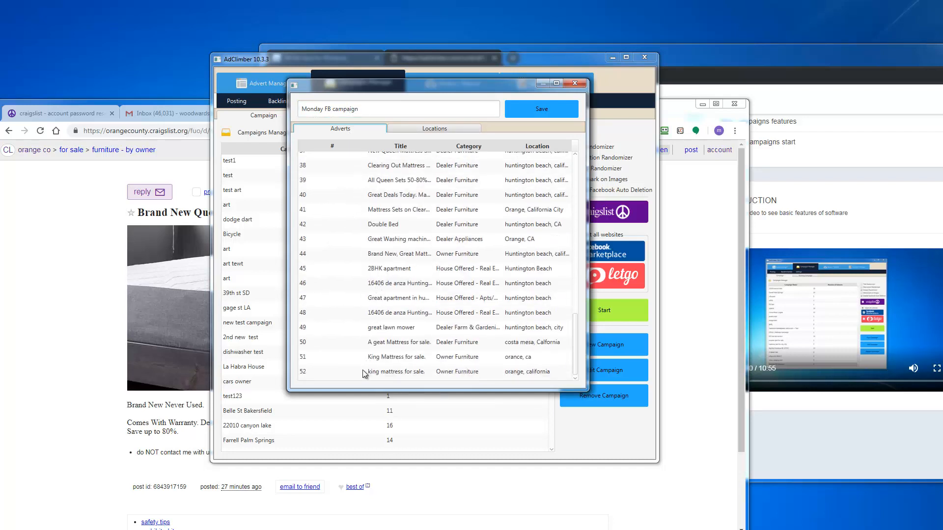
left_click(361, 371)
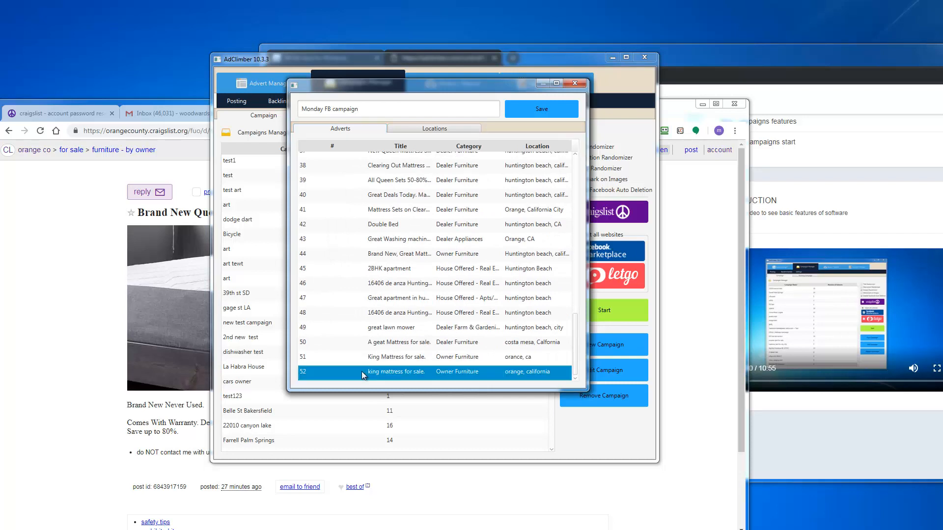
scroll(332, 224, "up", 3)
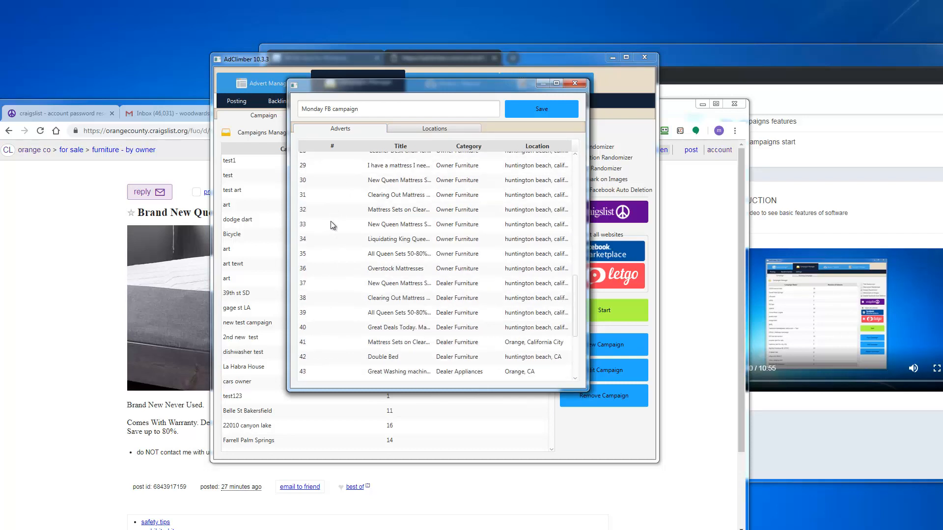
left_click(335, 199)
left_click(335, 214, "ctrl")
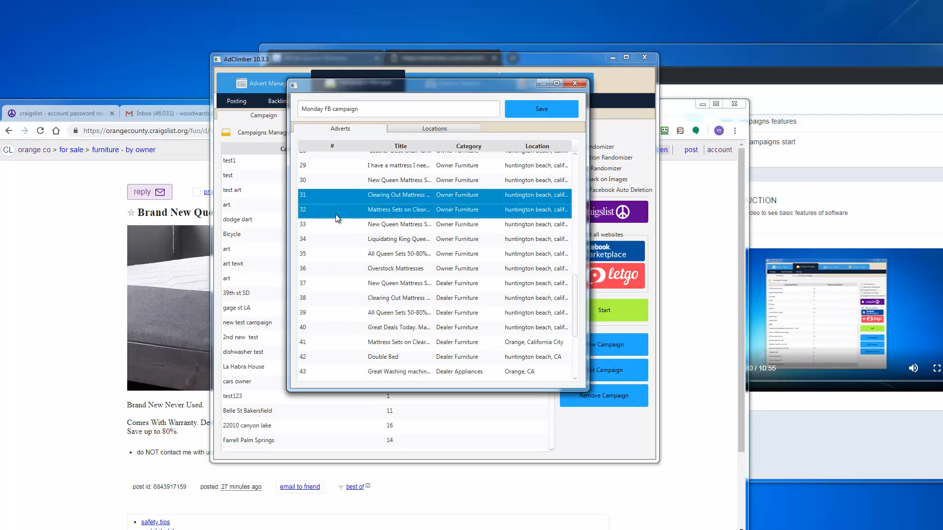
left_click(331, 172, "ctrl")
left_click(332, 182, "ctrl")
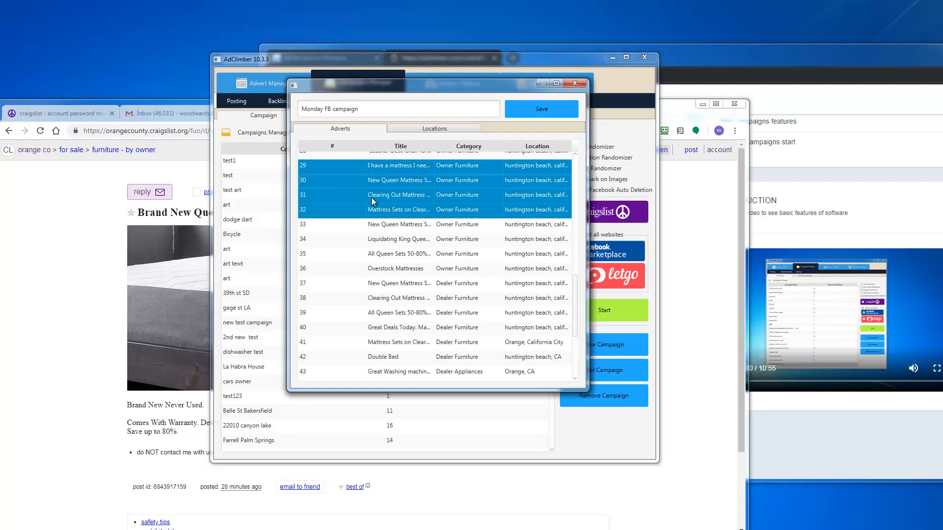
left_click_drag(360, 108, 286, 112)
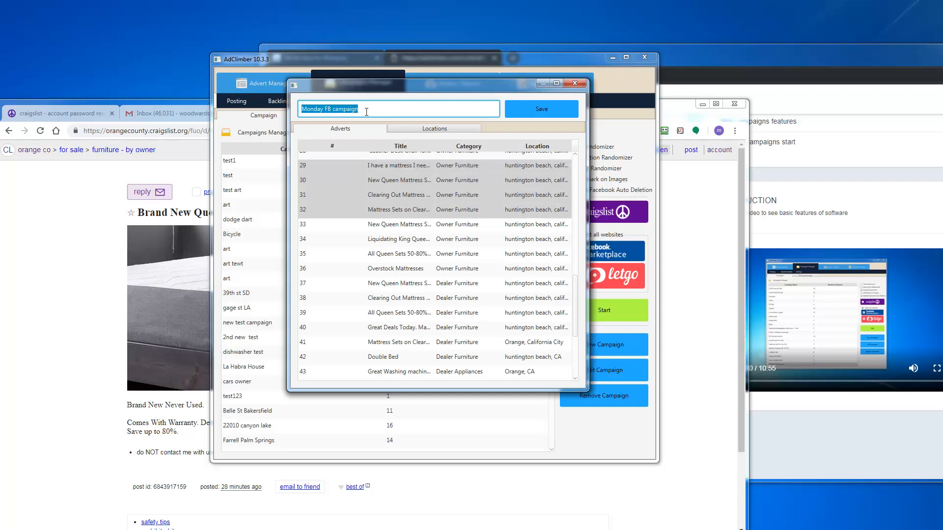
Step: Give Monday FB campaign the location abilene, tx, us and save it
left_click(426, 129)
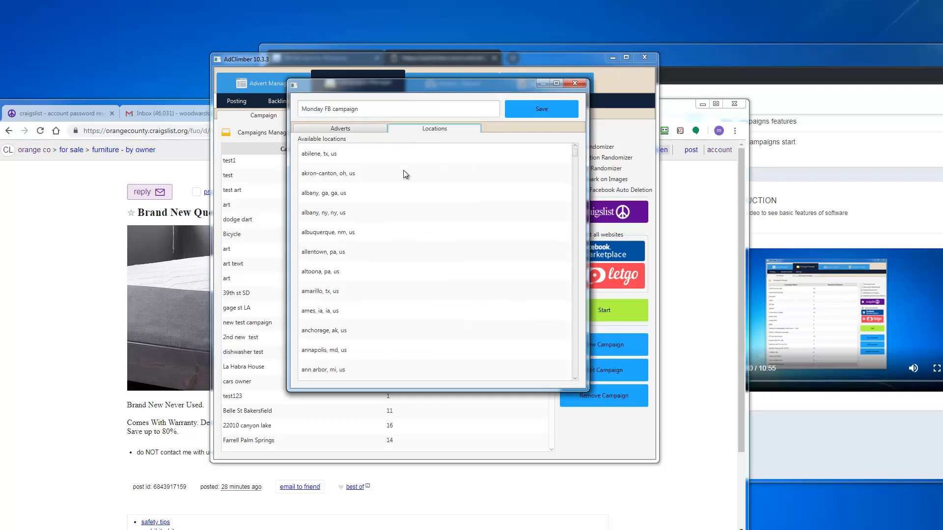
left_click(370, 154)
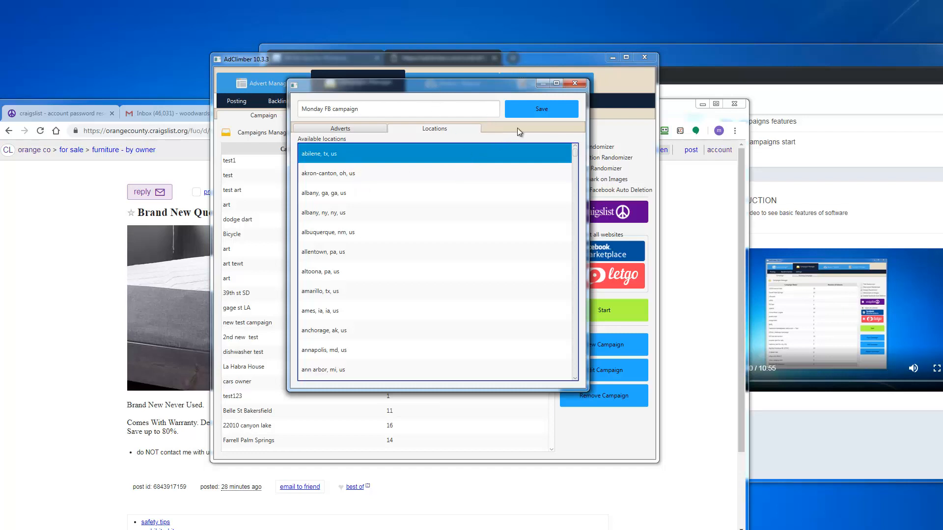
left_click(541, 112)
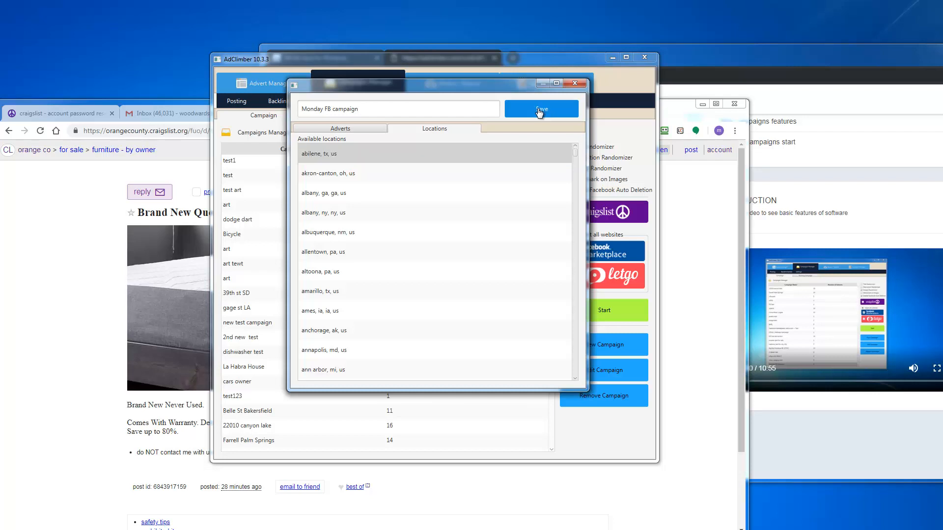
scroll(355, 242, "down", 10)
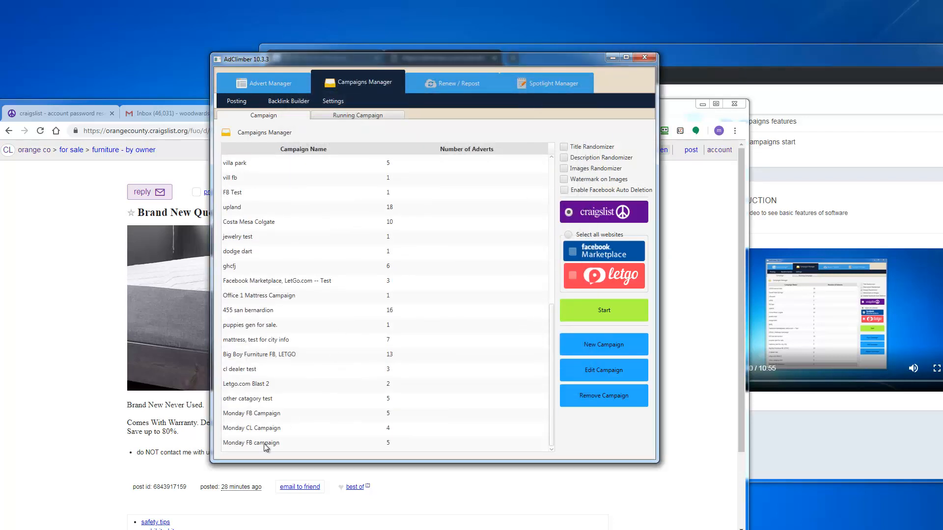
Step: On Monday FB campaign, tick Images Randomizer and Enable Facebook Auto Deletion
left_click(269, 444)
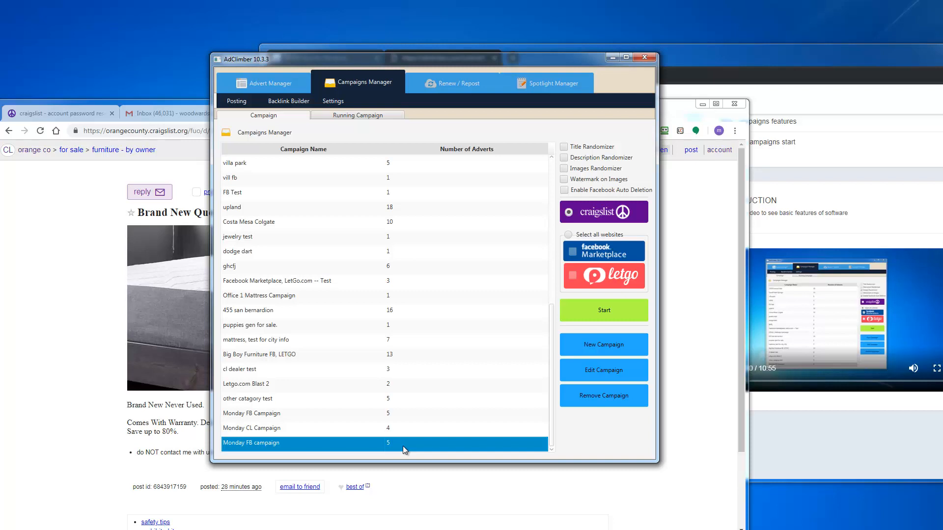
left_click(565, 169)
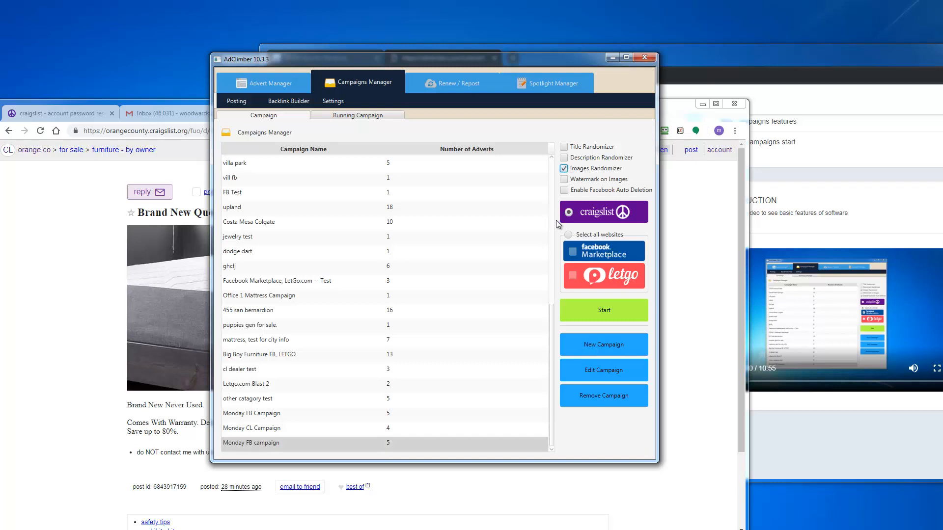
left_click(564, 190)
left_click(602, 370)
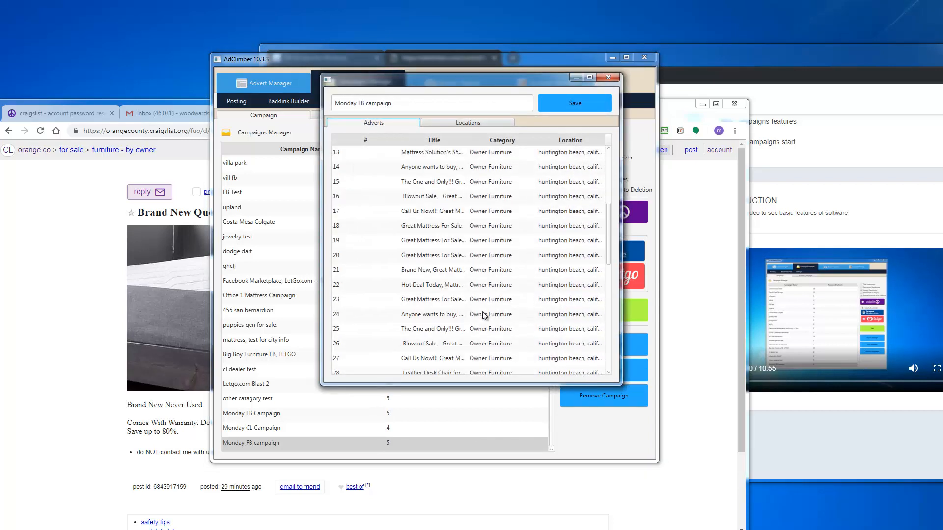
scroll(484, 315, "down", 5)
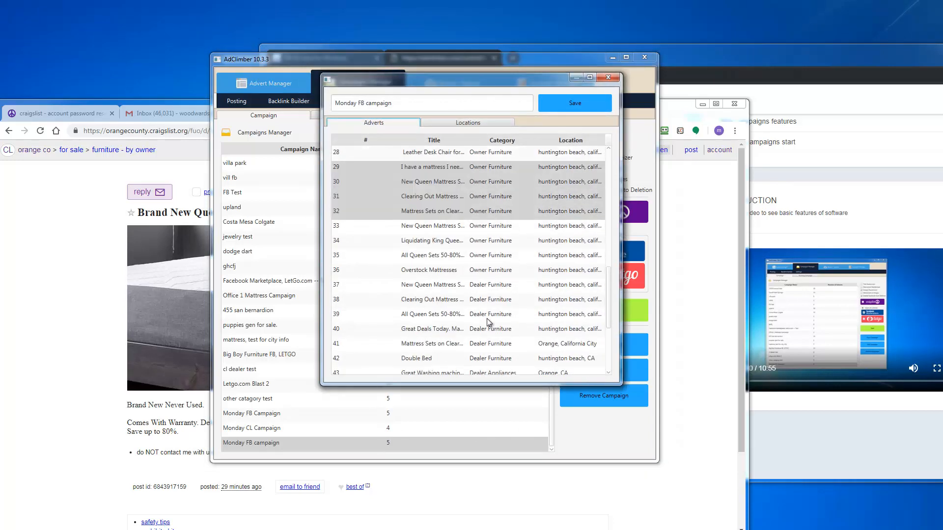
left_click(426, 169)
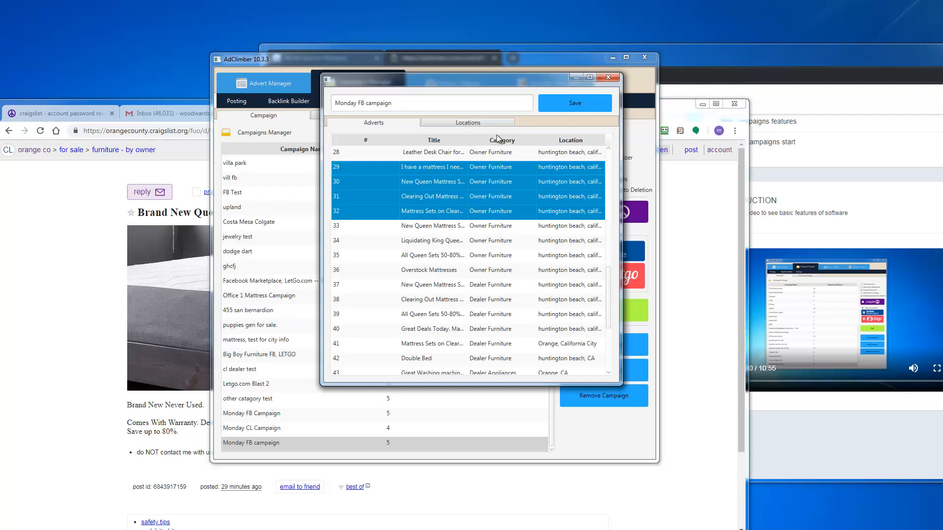
left_click(578, 105)
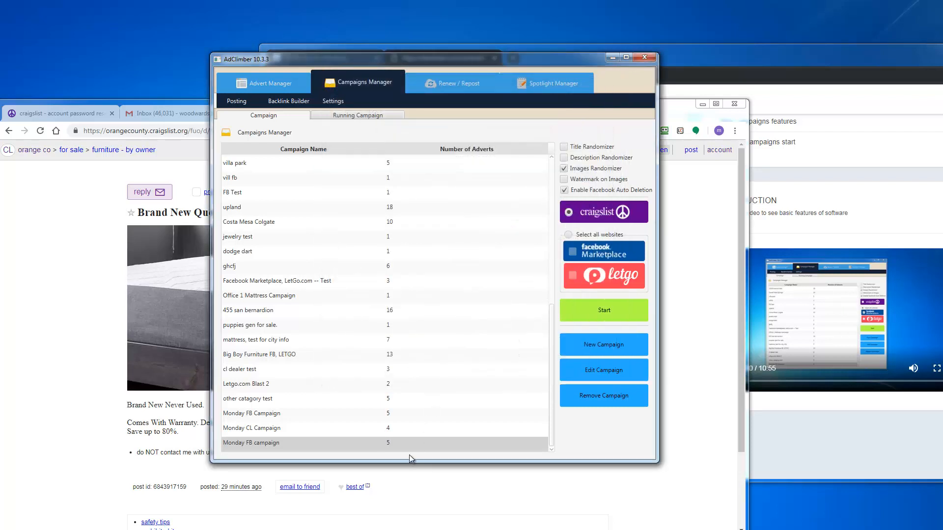
Step: For Monday FB campaign, select all websites, then untick letgo
left_click(412, 444)
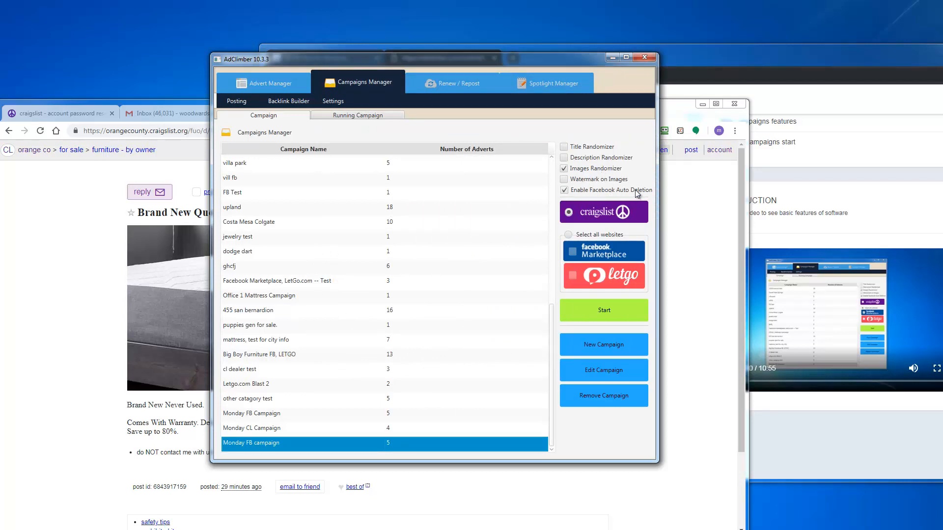
left_click(569, 235)
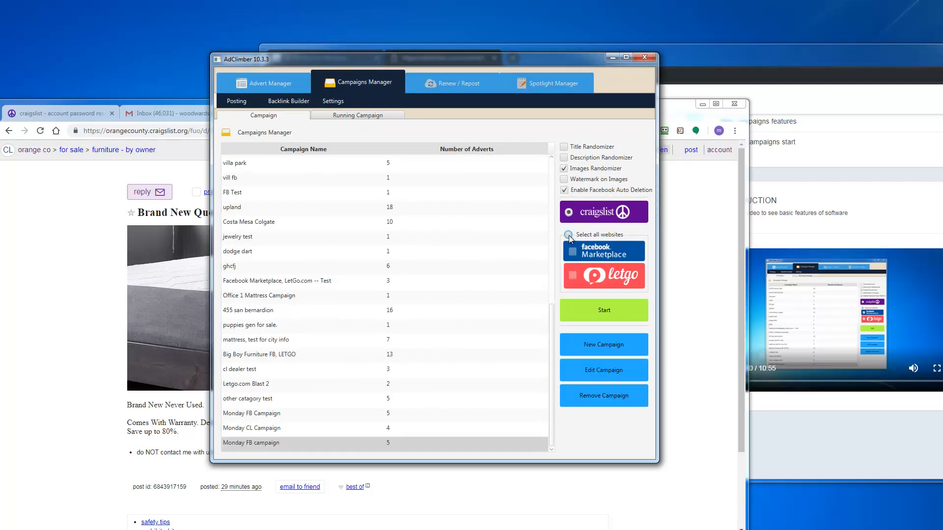
left_click(573, 276)
Step: Set Minutes Between Postings to 1 and start the Facebook Marketplace campaign
left_click(611, 316)
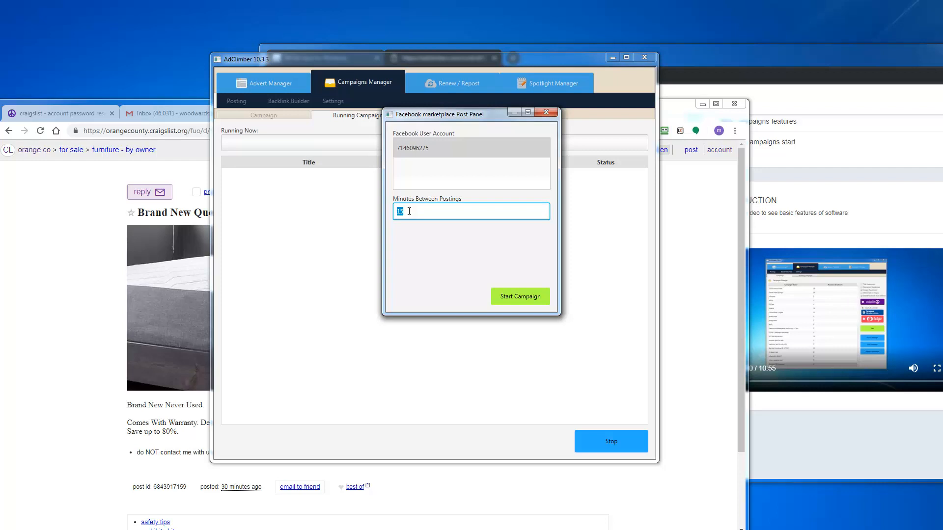
type("1")
left_click(525, 302)
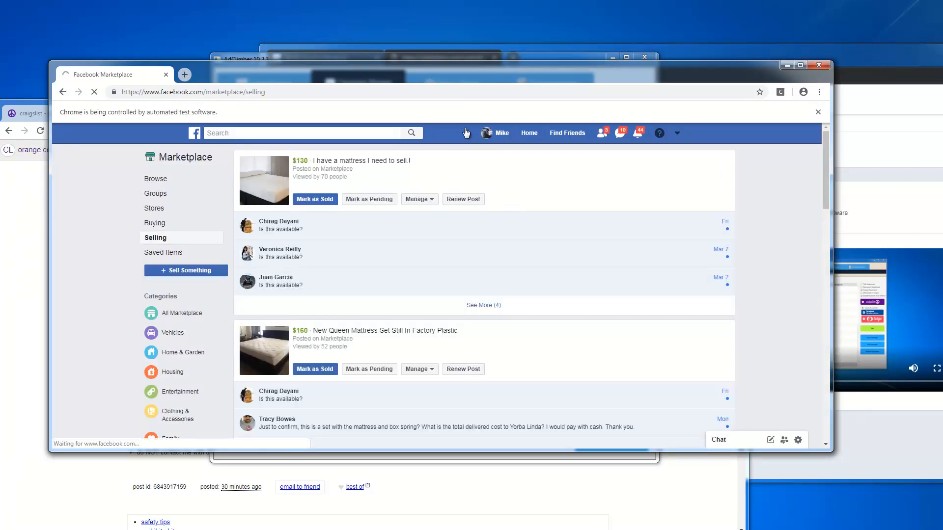
Step: Check AdClimber's running campaign queue, then return to the Facebook Marketplace browser window
left_click(452, 61)
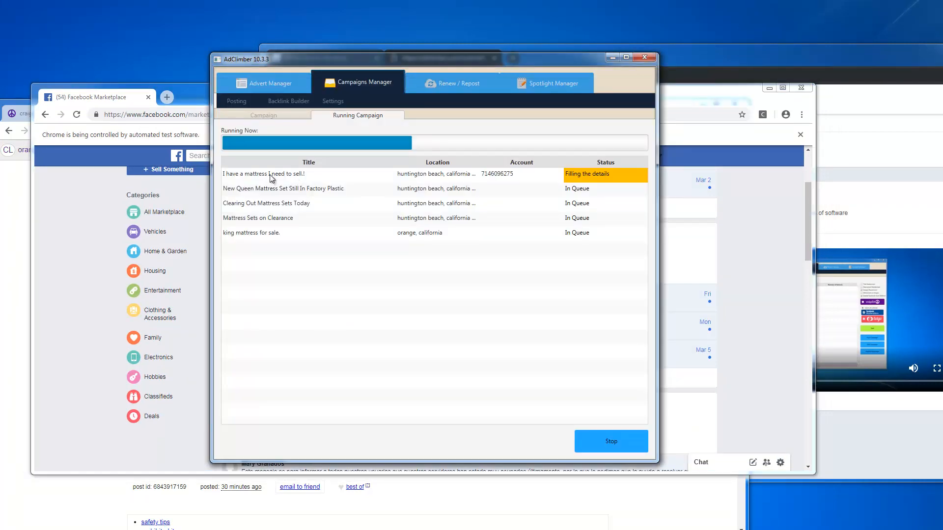
left_click(191, 97)
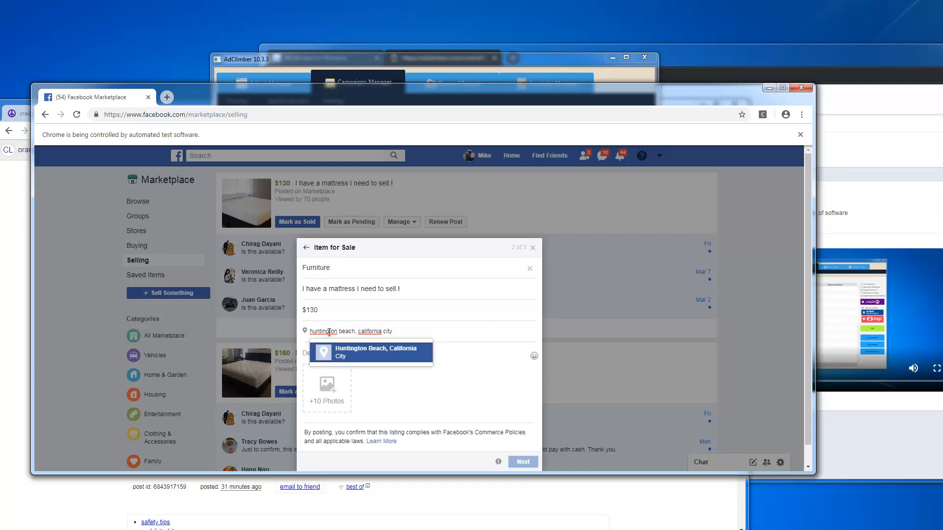
Step: Accept Huntington Beach, California and enter the king/queen mattress sale description
key("Return")
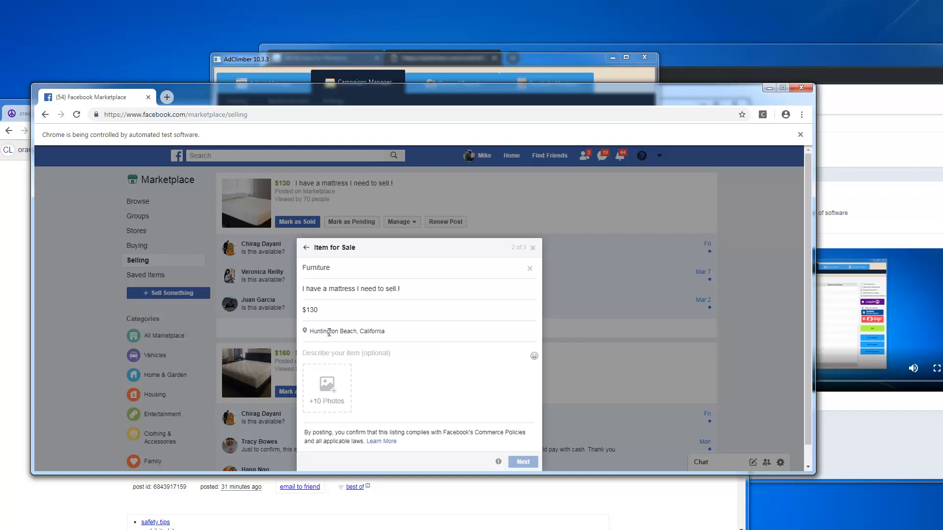
key("Return")
type("<h3>* king mattress**queen mattress*</h3>")
key("Return")
type("<hr>Can someone please call or text me i have a new mattress i need to sell it doesnt fit my house and its still in its packaging. thanks")
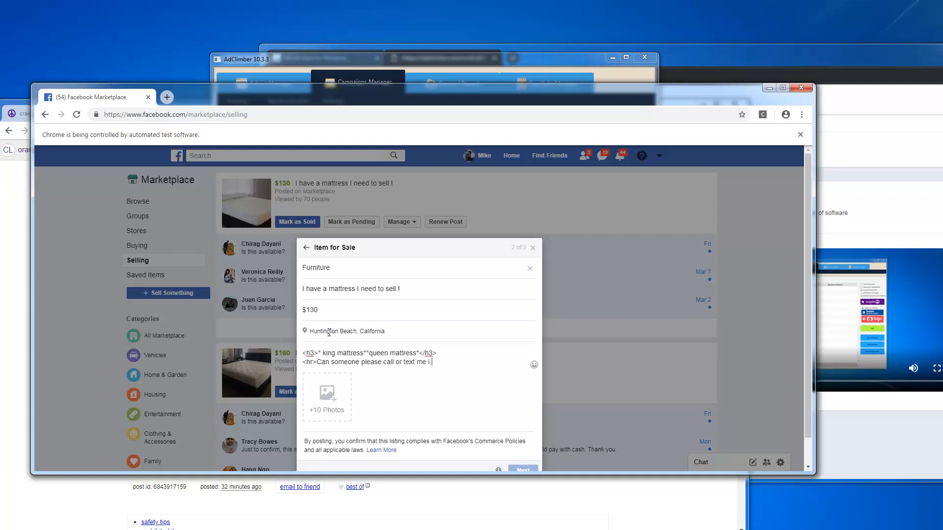
key("Return")
type("<hr>")
key("Return")
type("<h3>* king mattress**queen mattress*</h3>")
key("Return")
type("<hr>")
key("Return")
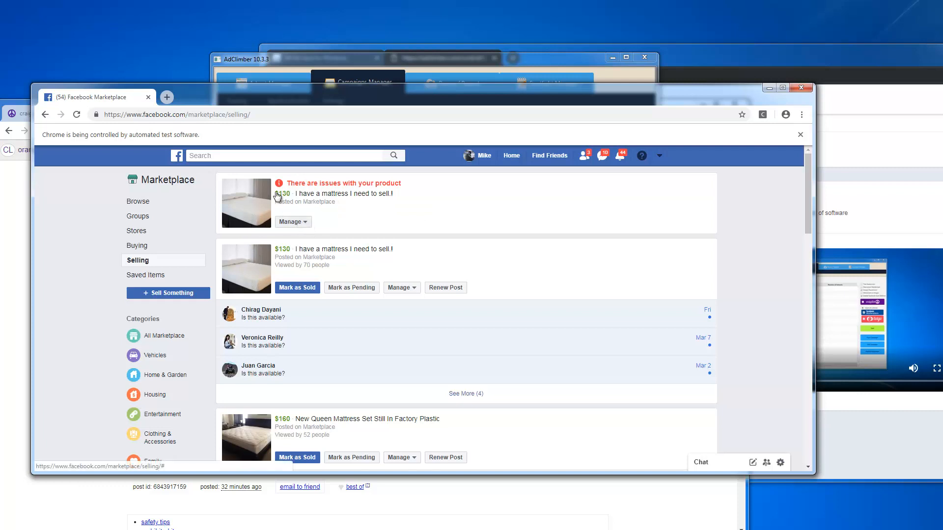
Step: Delete the flagged mattress listing and move the browser down to reveal AdClimber
left_click(305, 223)
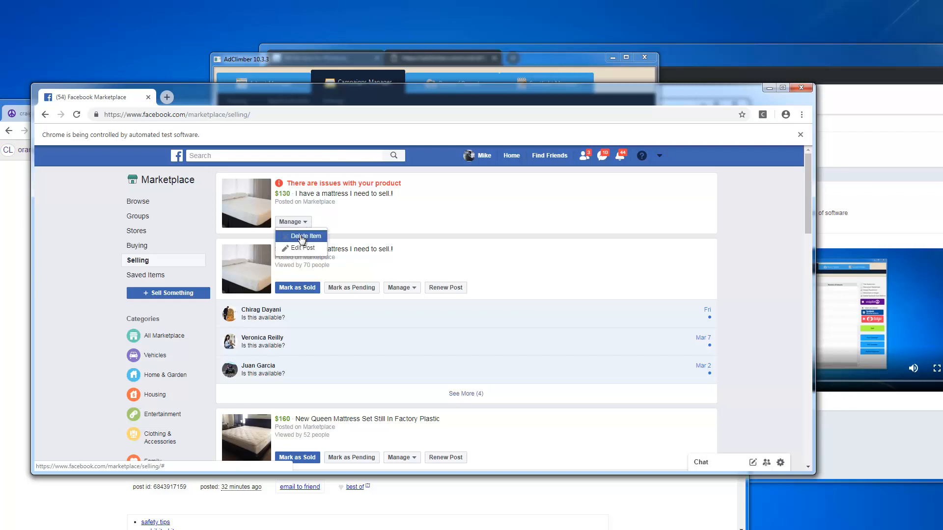
left_click(302, 237)
left_click(507, 282)
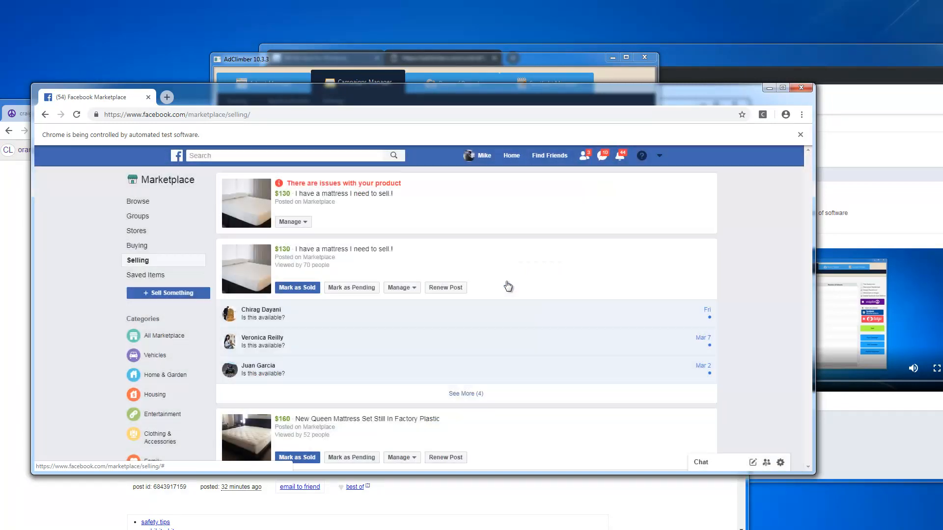
left_click_drag(411, 89, 411, 135)
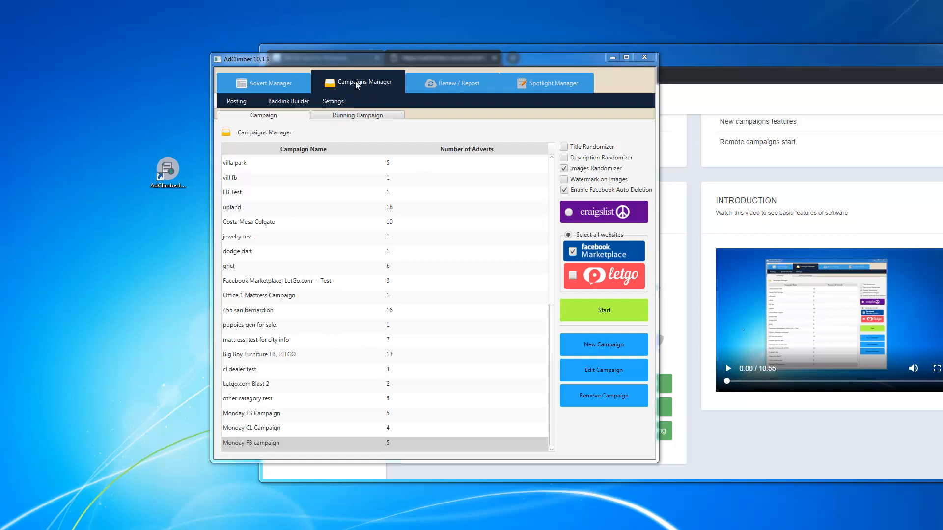
Step: Switch Monday FB campaign from Facebook Marketplace to letgo and review its settings page
left_click(300, 444)
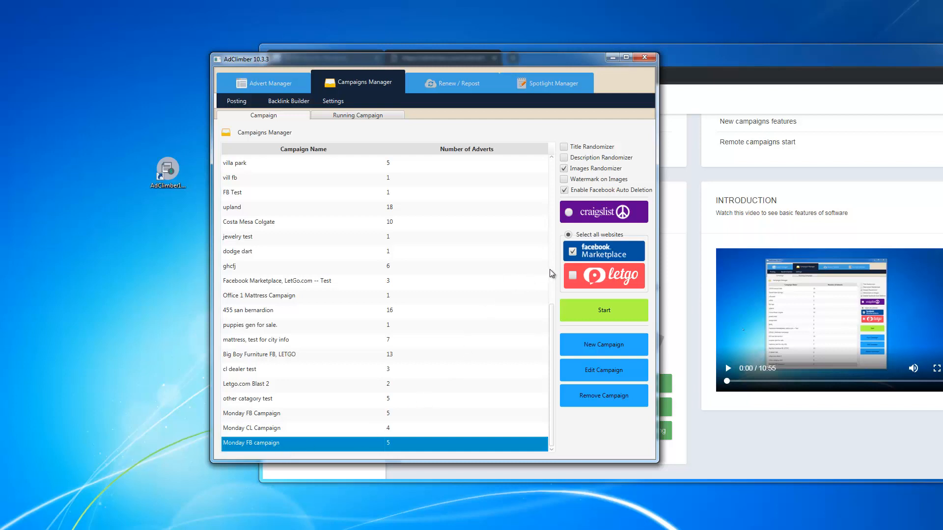
left_click(573, 276)
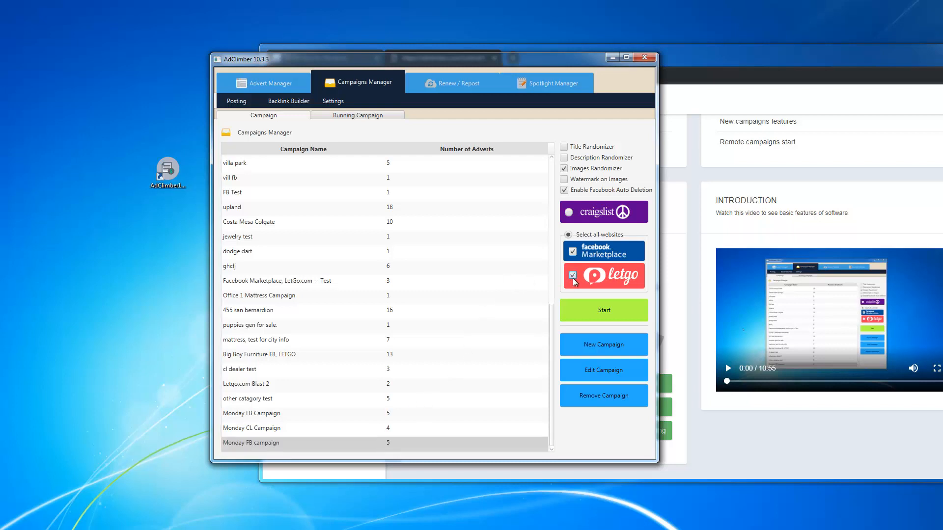
left_click(573, 253)
left_click(334, 104)
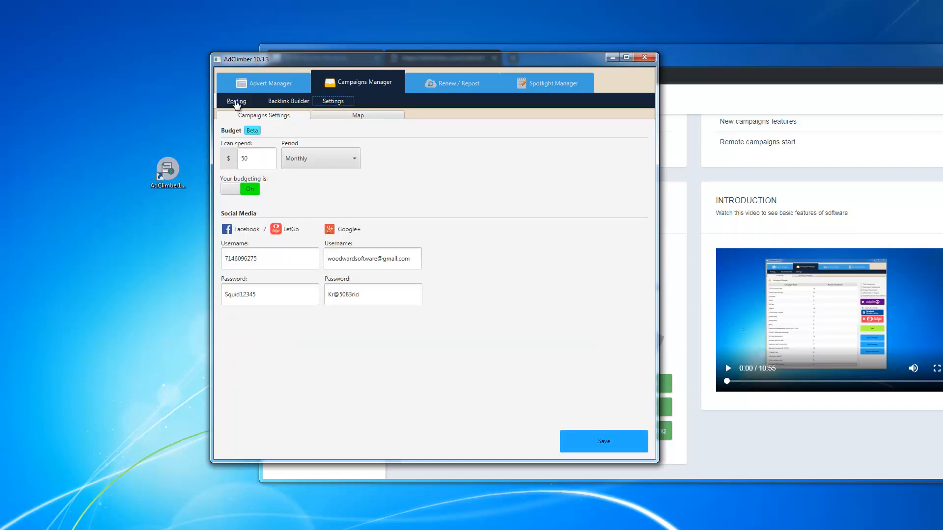
left_click(237, 102)
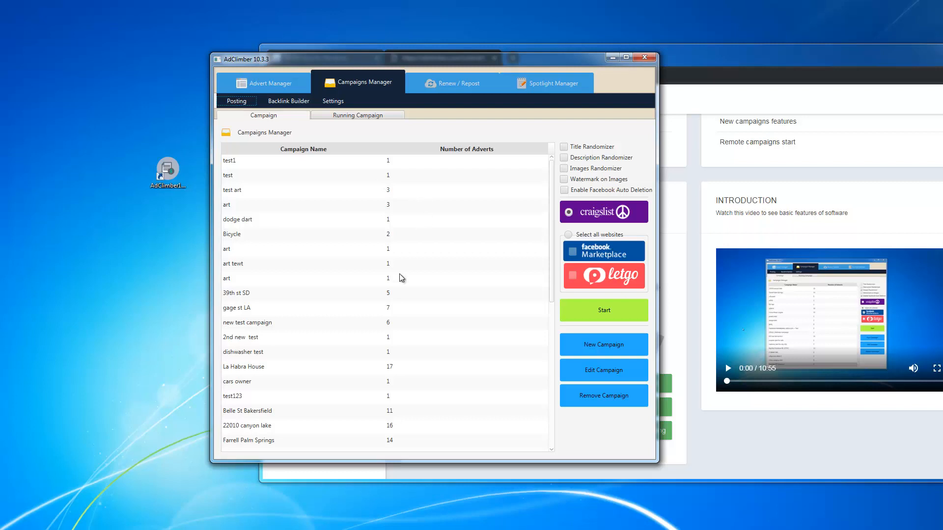
Step: On Monday FB campaign, tick Images Randomizer and Watermark on Images
scroll(388, 300, "down", 5)
scroll(376, 313, "down", 2)
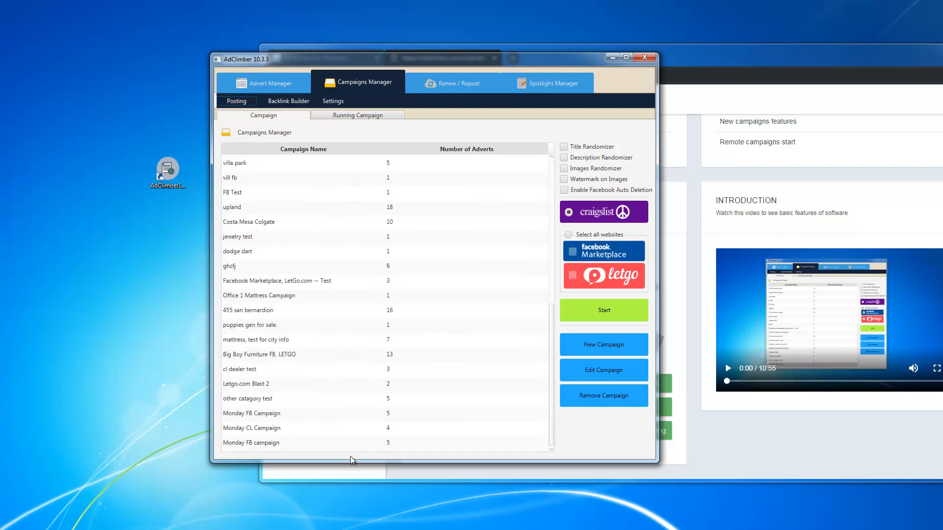
left_click(344, 445)
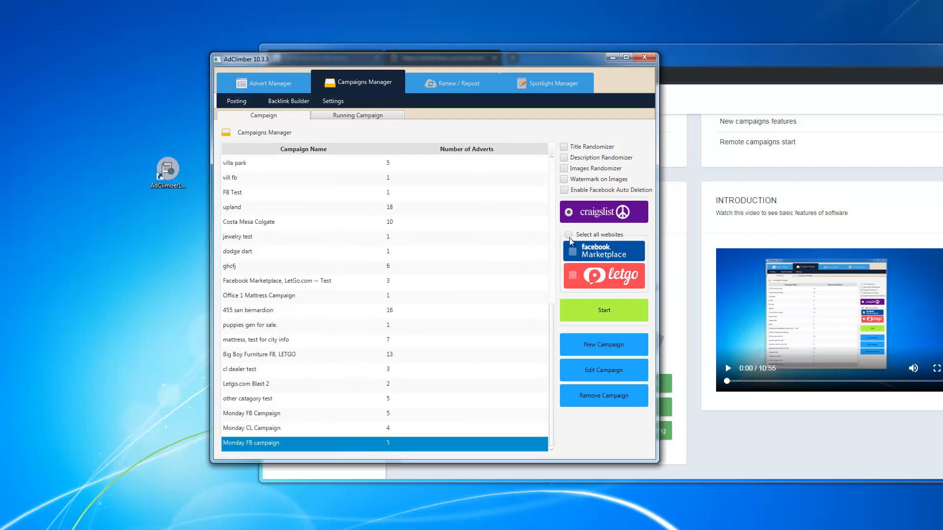
left_click(564, 170)
left_click(564, 180)
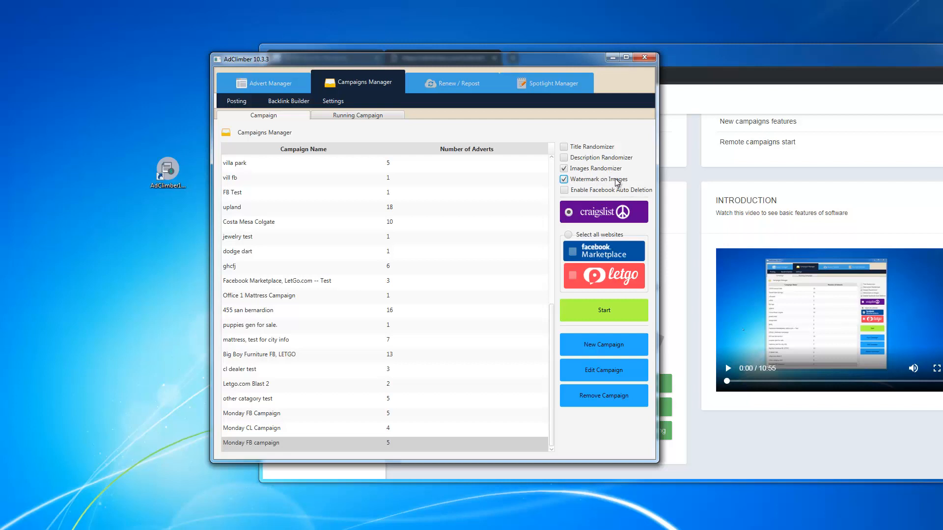
Step: In the Advert Manager profile settings, erase the phone number so the field is blank
left_click(255, 88)
left_click(349, 104)
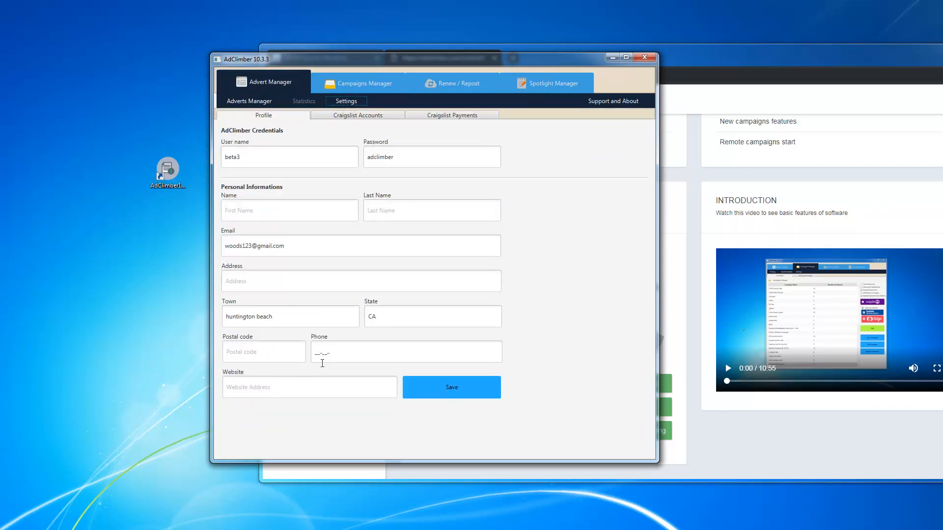
left_click(342, 353)
left_click_drag(341, 352, 300, 352)
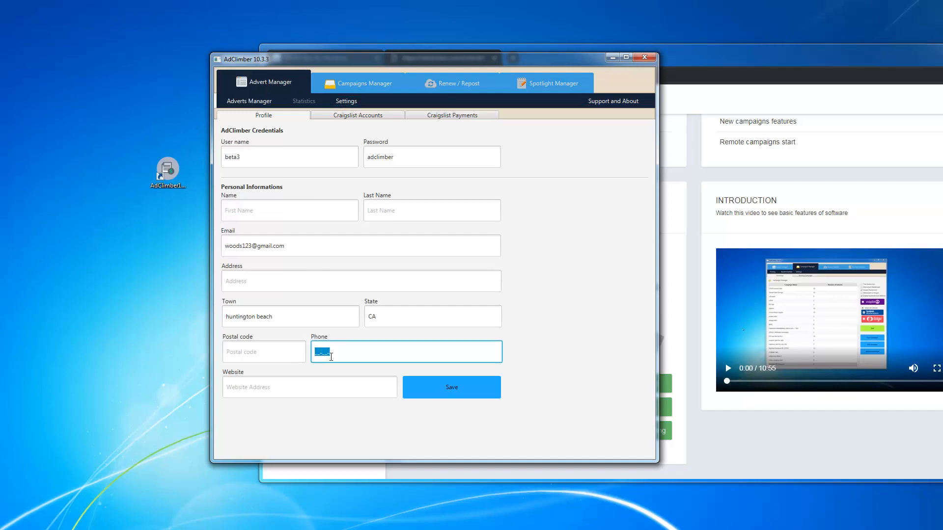
type("98978")
key("BackSpace")
key("BackSpace")
key("BackSpace")
key("BackSpace")
key("BackSpace")
Step: Select the Monday FB campaign in Campaigns Manager and target all websites
left_click(361, 90)
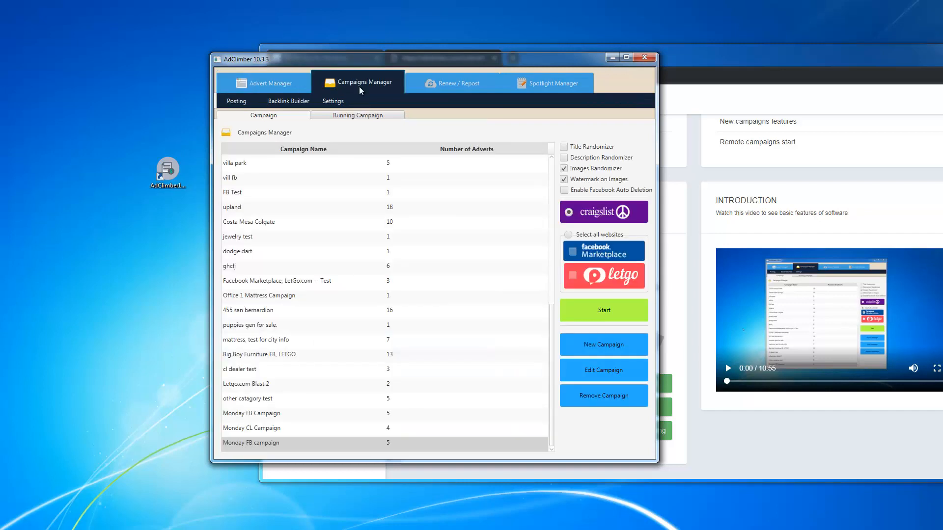
left_click(392, 445)
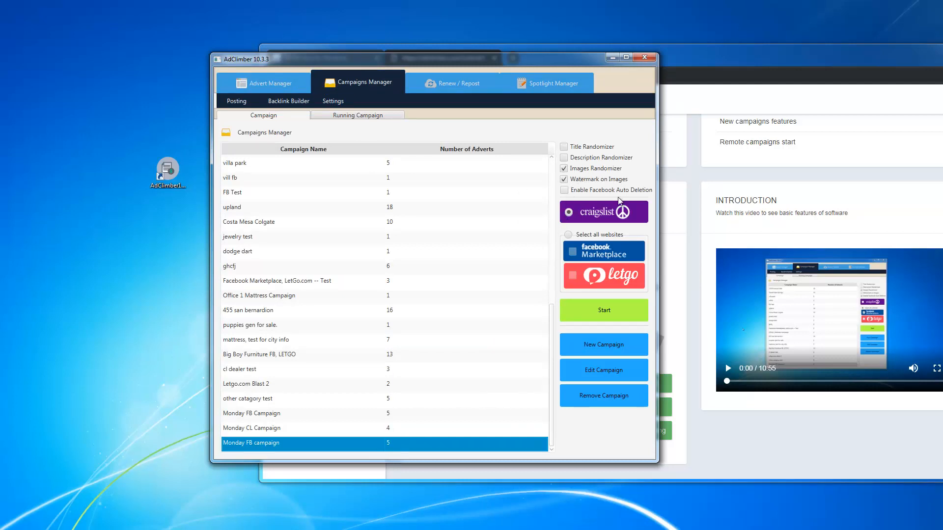
left_click(569, 236)
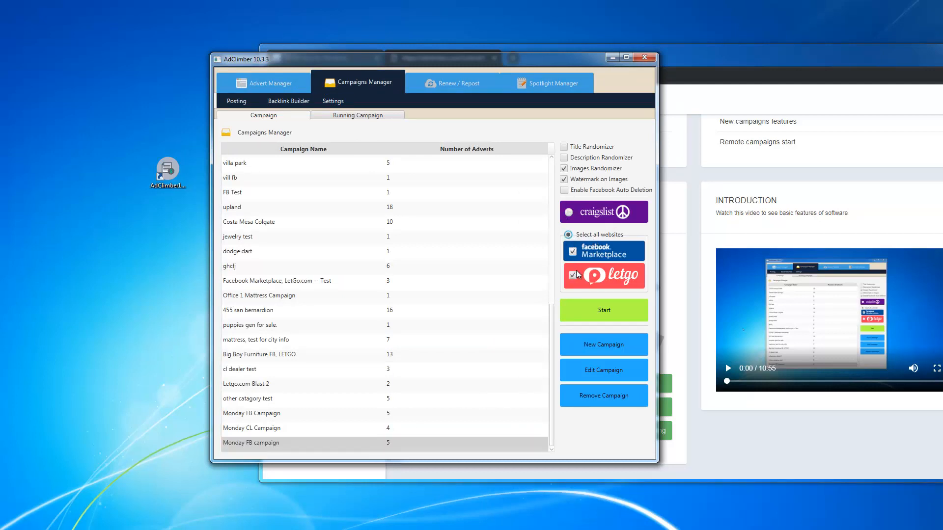
left_click(573, 251)
Step: Start the campaign with 1 minute between postings
left_click(619, 318)
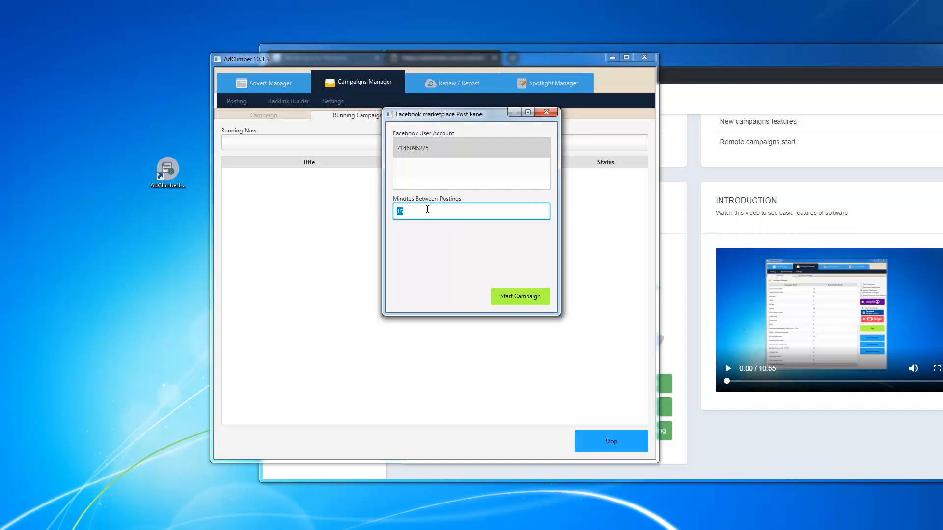
type("1")
left_click(527, 301)
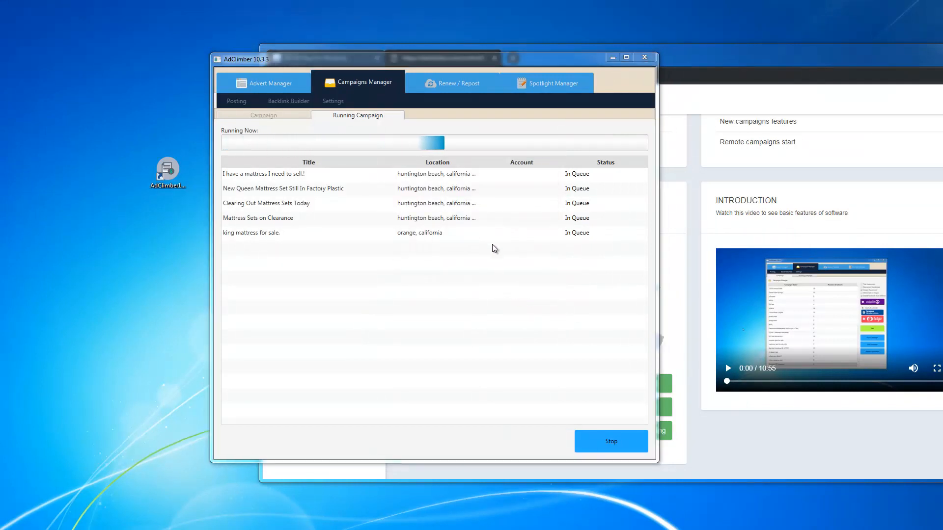
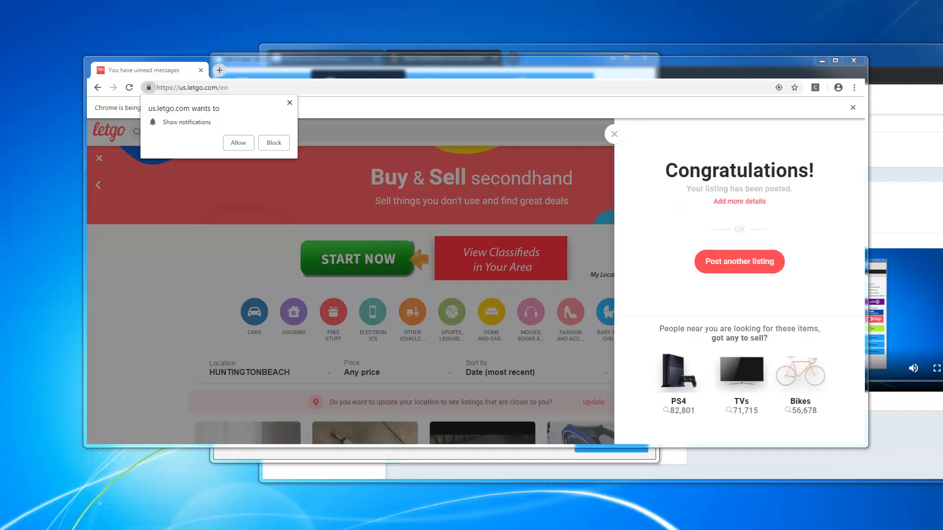
Step: Stop the running mattress campaign from AdClimber's Running Campaign tab, then return to the dashboard
left_click_drag(445, 65, 440, 97)
left_click(455, 63)
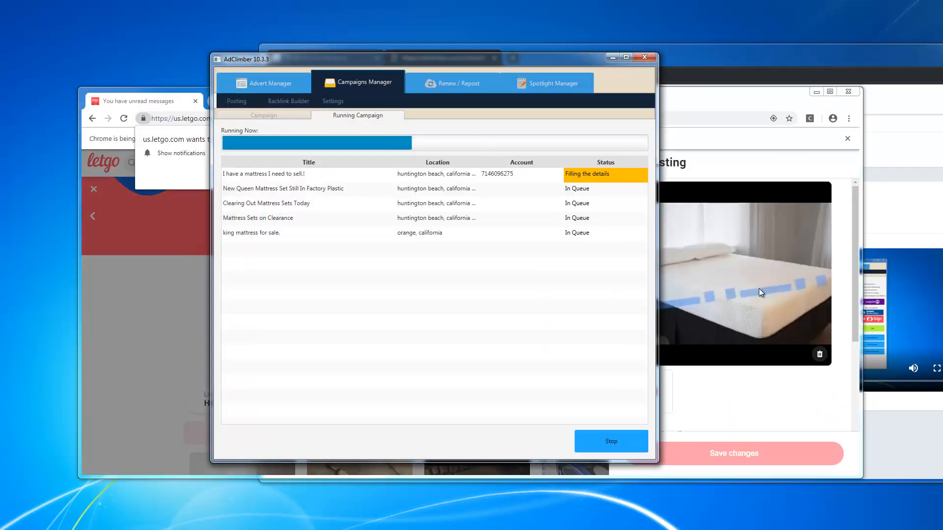
left_click_drag(517, 58, 381, 54)
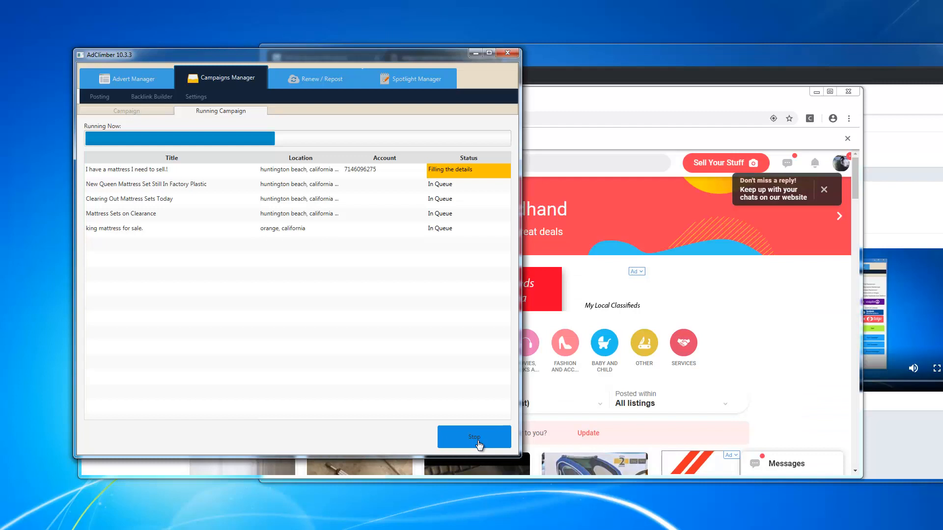
left_click(479, 444)
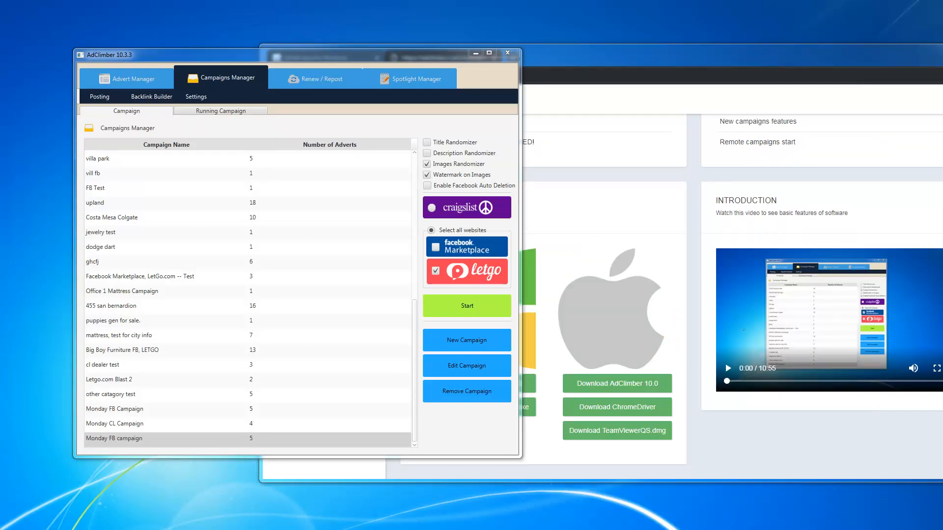
left_click_drag(683, 61, 491, 44)
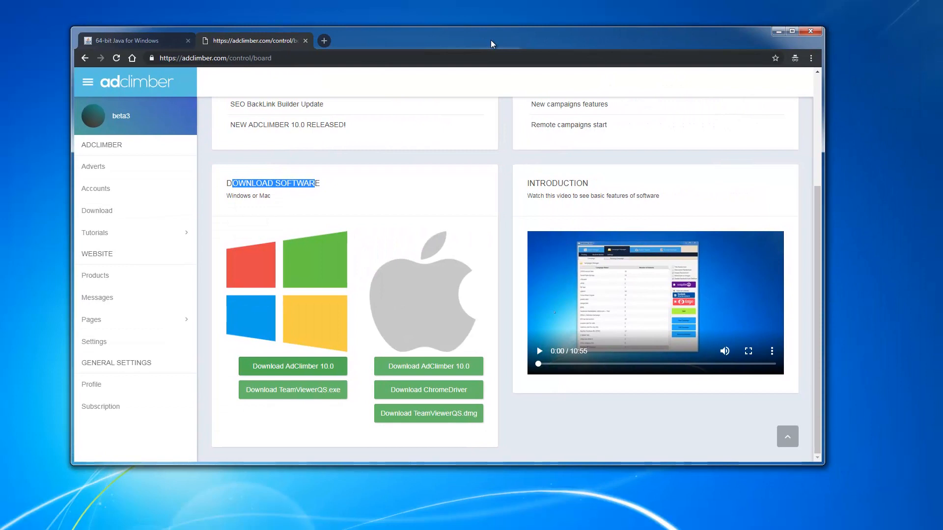
Step: Relaunch Chrome from Help > About Google Chrome to install the pending 73.0.3683.75 update
left_click(811, 59)
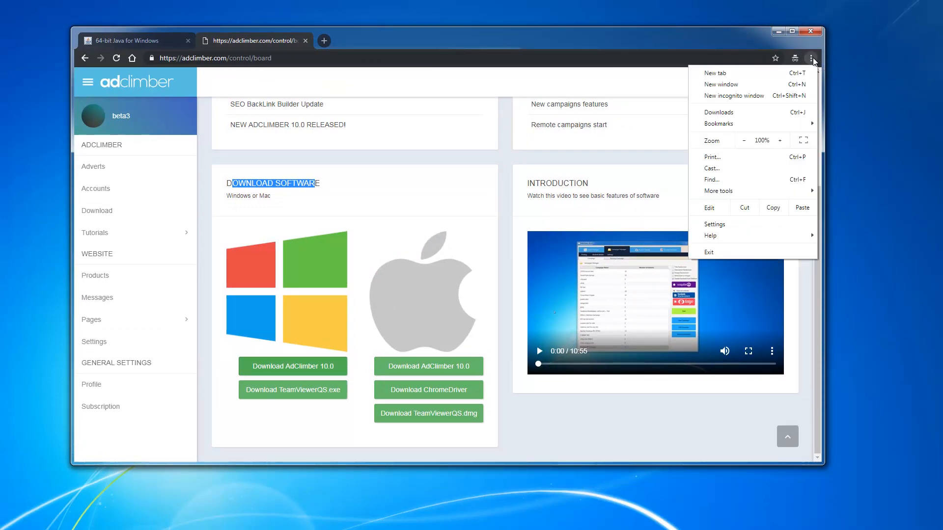
mouse_move(725, 238)
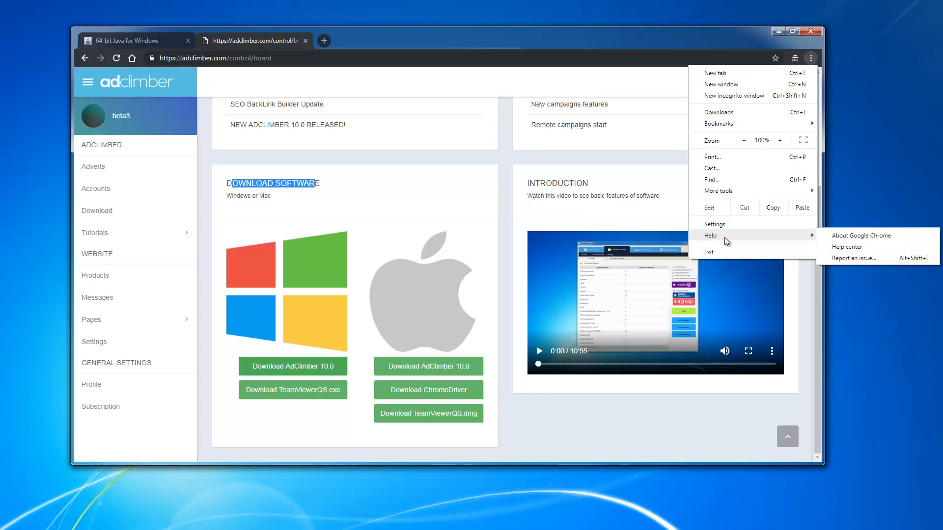
left_click(854, 237)
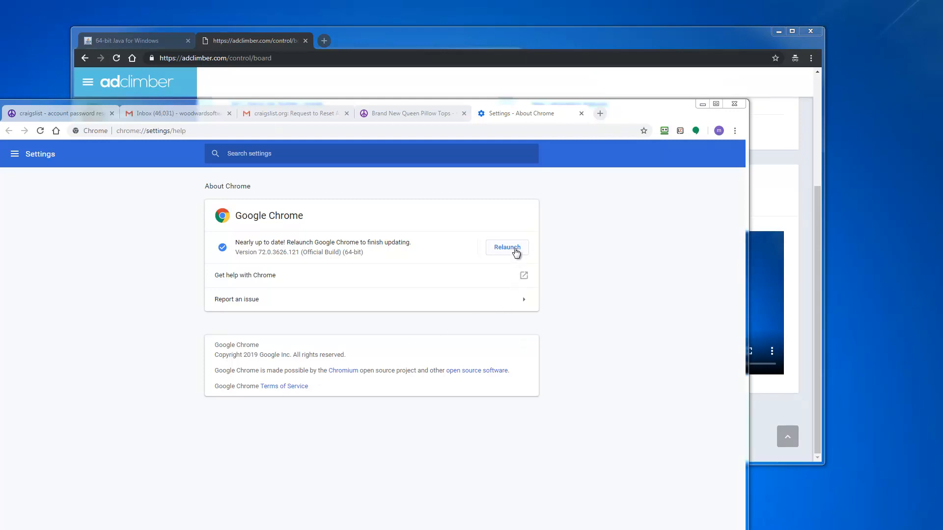
left_click(515, 248)
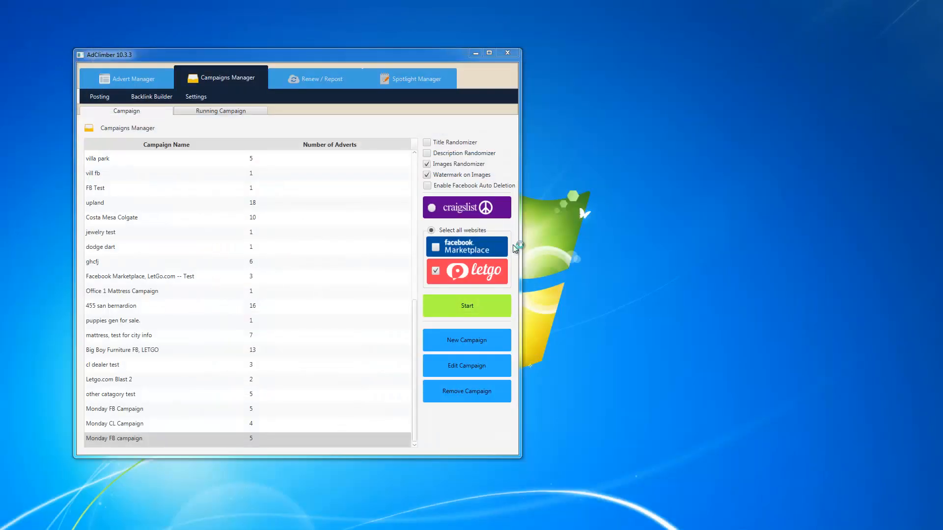